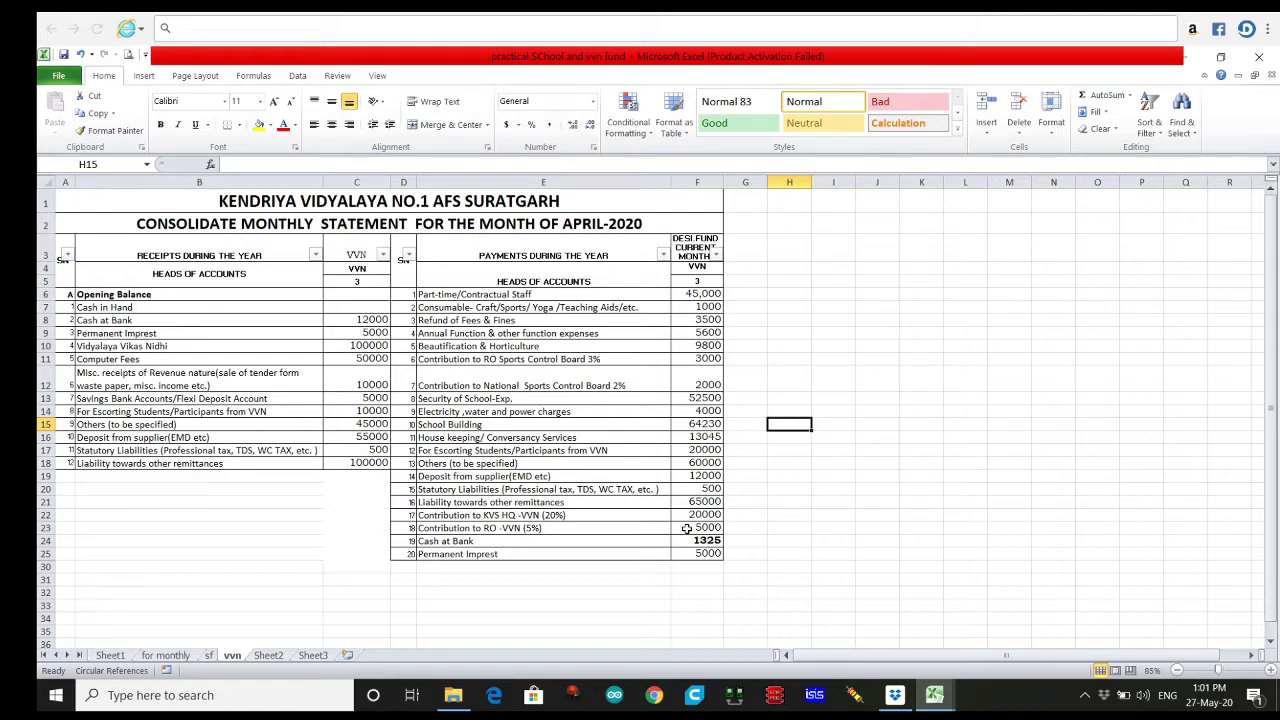
- Switch to the Monthly 2020-2021 workbook and arrange the open workbooks vertically side by side
click(765, 477)
mouse_move(935, 695)
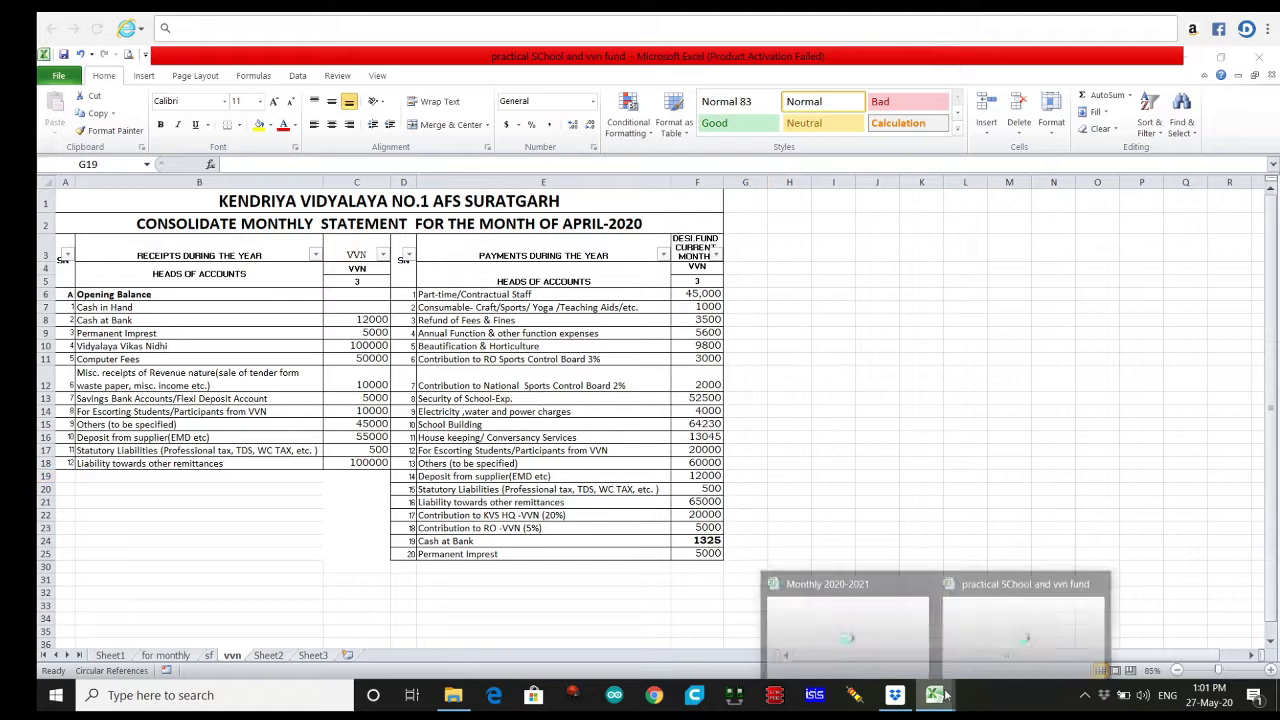
click(866, 655)
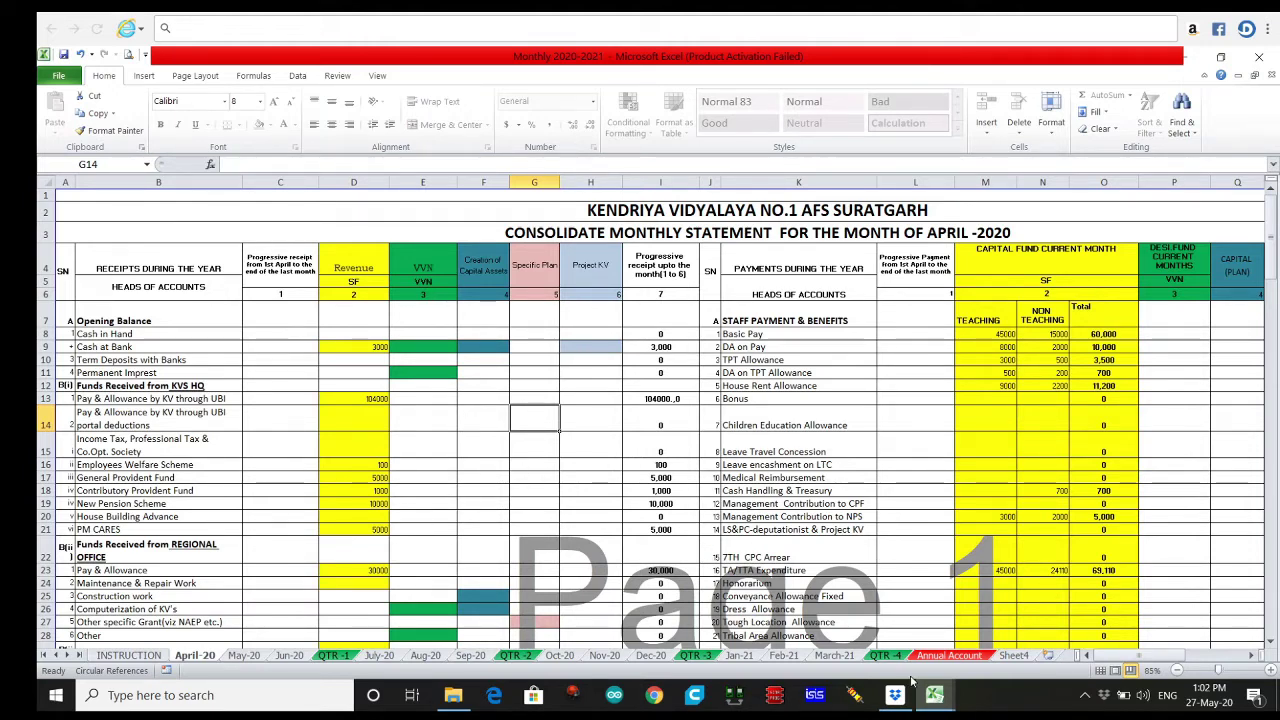
click(348, 76)
click(377, 76)
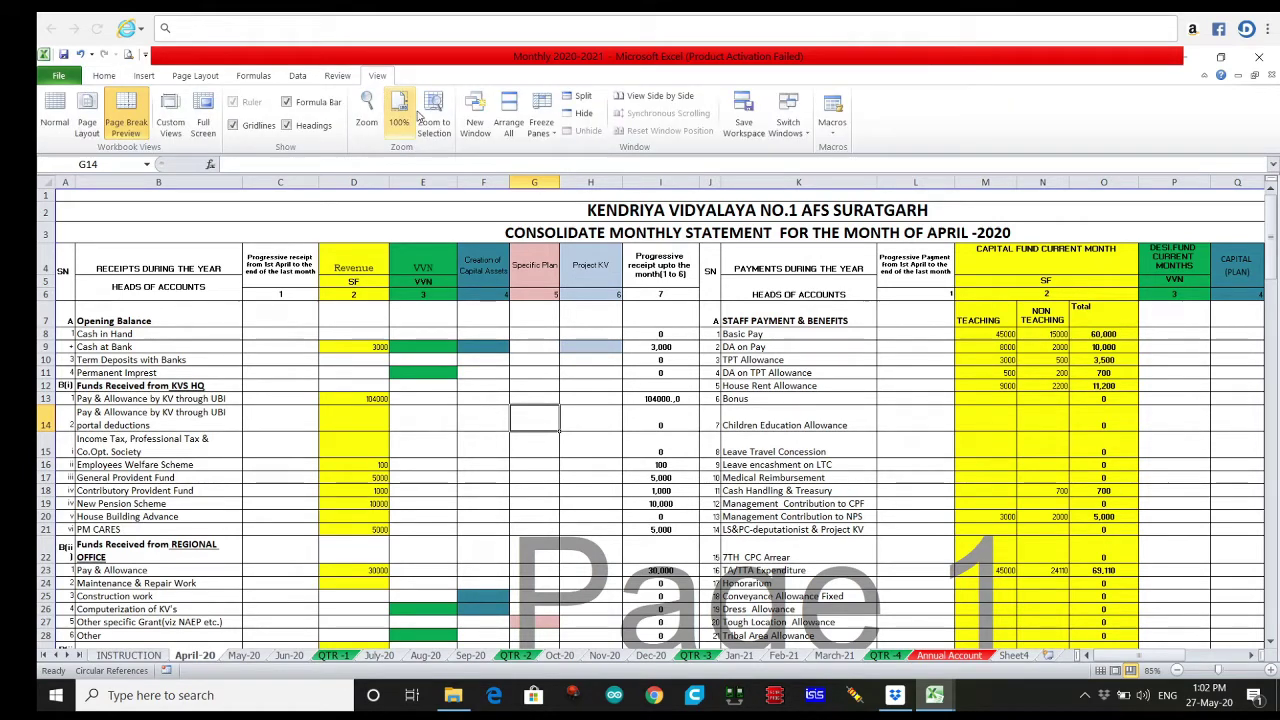
click(500, 118)
click(810, 419)
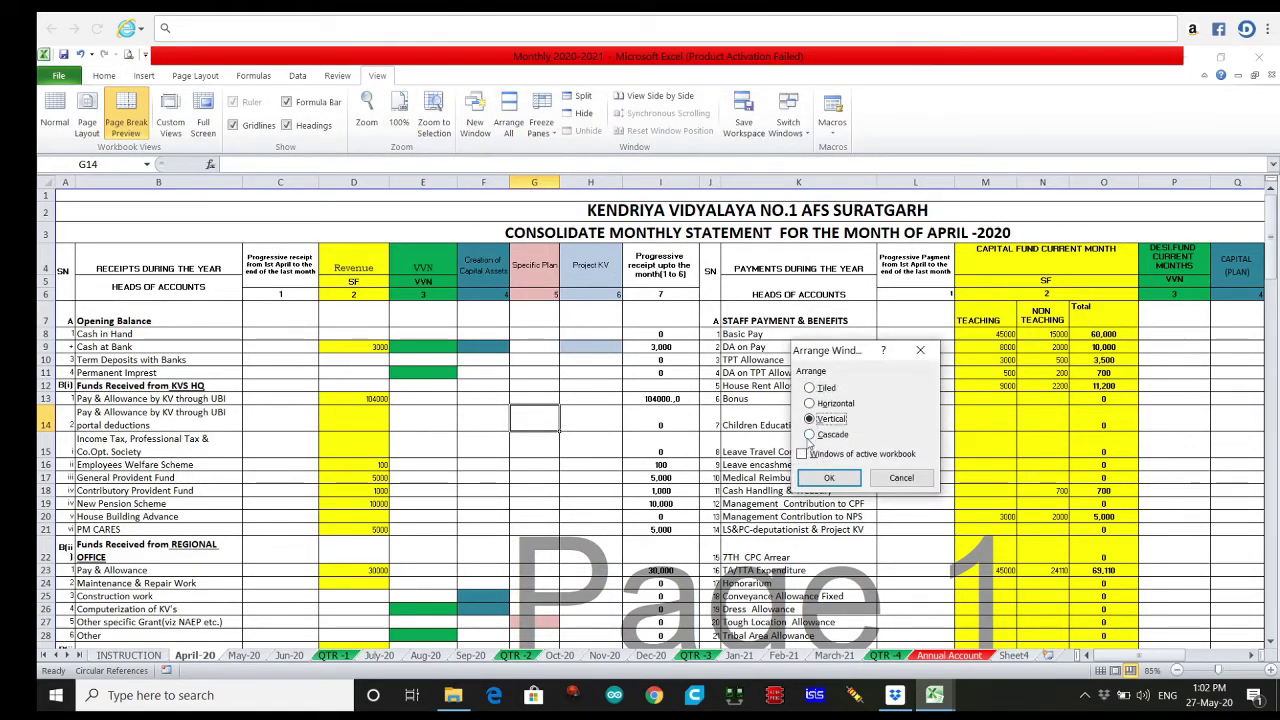
click(828, 478)
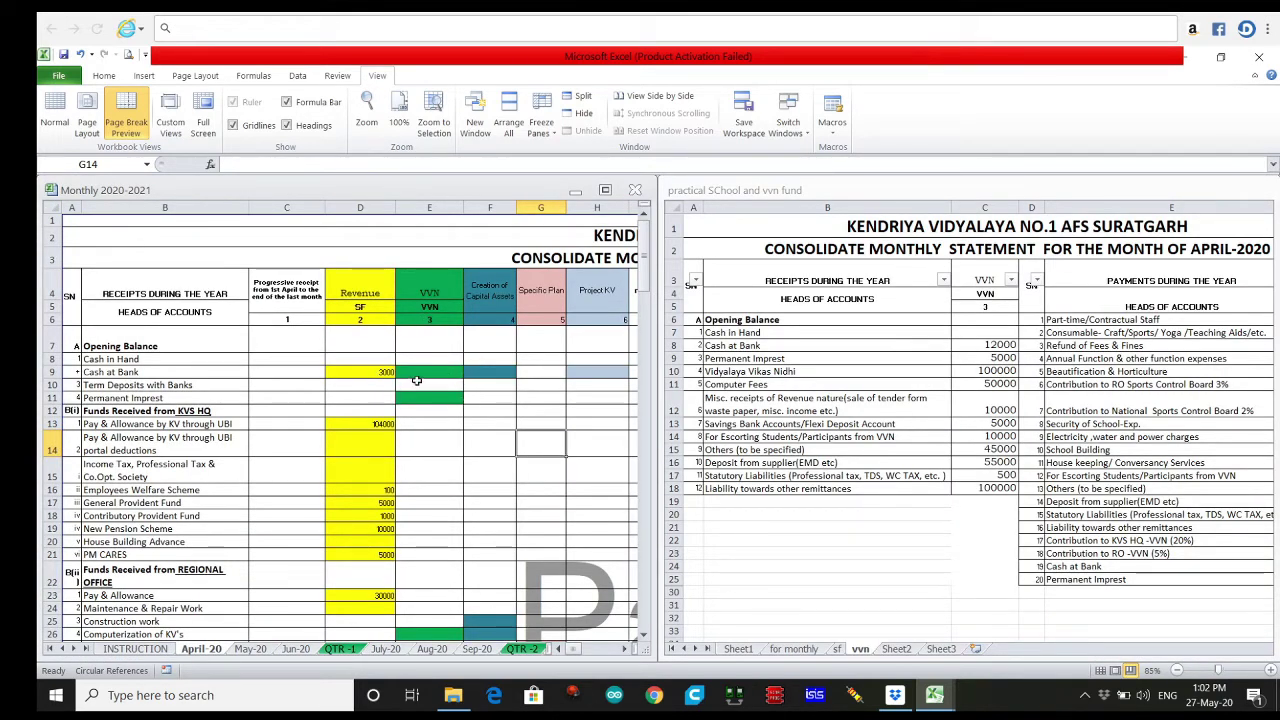
- Enter the April VVN opening balances: 12000 for Cash at Bank in E9 and 5000 for Permanent Imprest in E11
click(420, 371)
text(120)
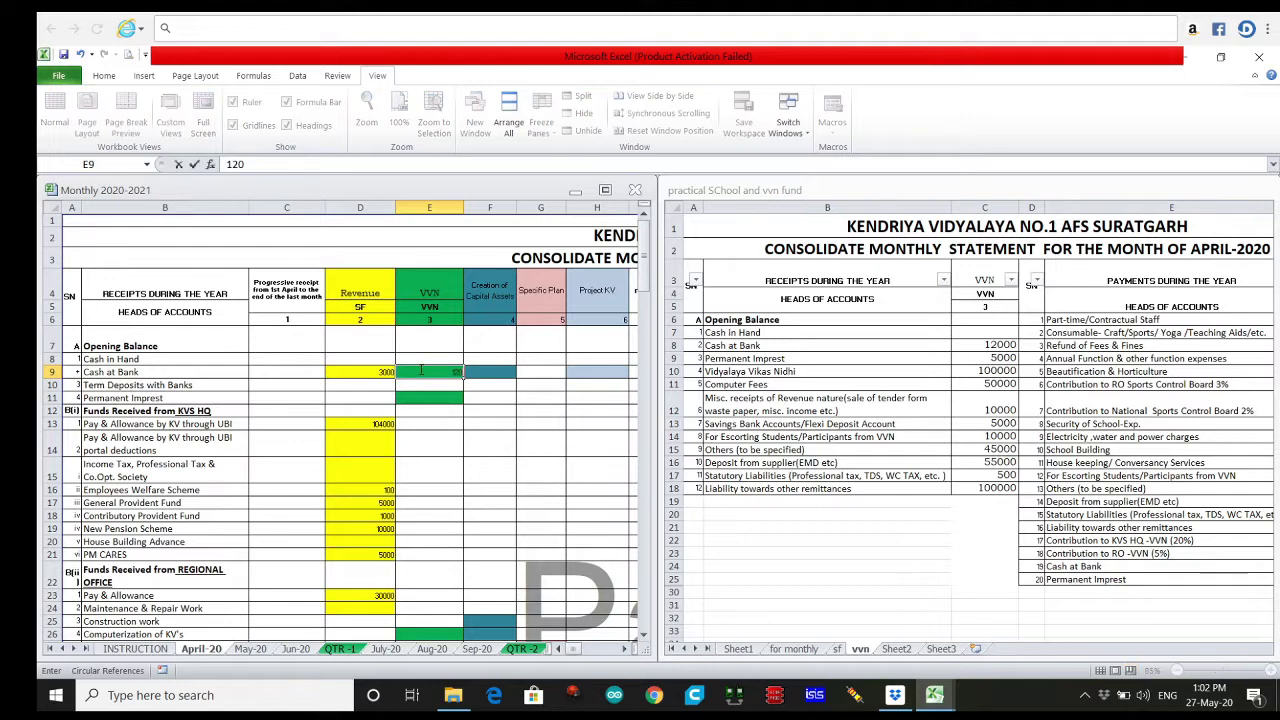
text(00)
click(419, 396)
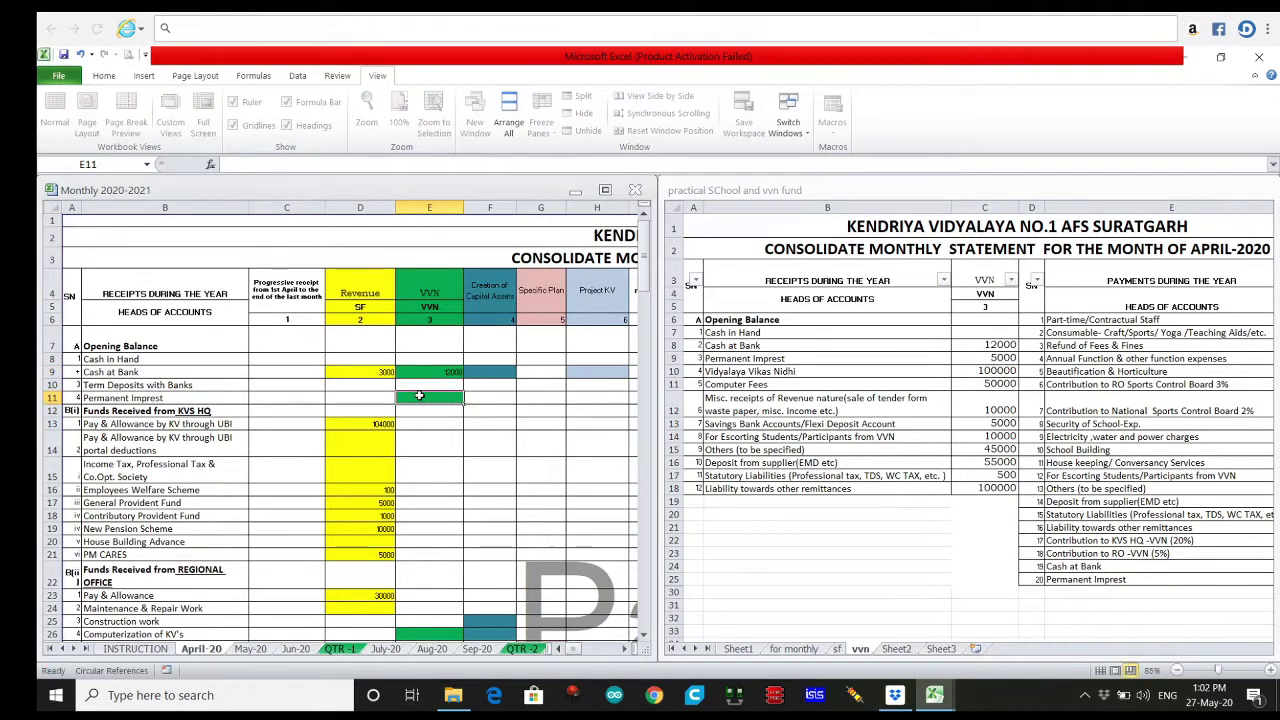
text(5000)
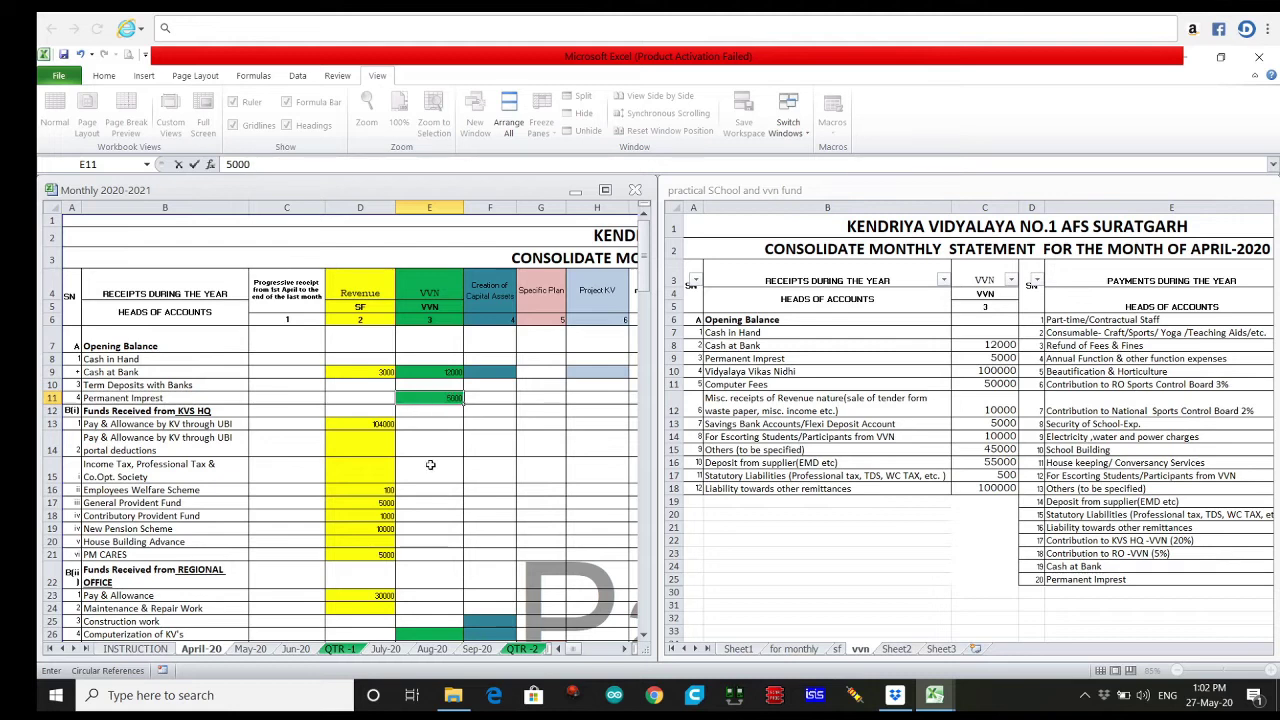
click(430, 464)
- In the VVN Through Portal column of the fee collection table, enter 100000 for Vidyalaya Vikas Nidhi in Y35 and 50000 for Computer Fees in Y36
scroll(433, 465, down, 3)
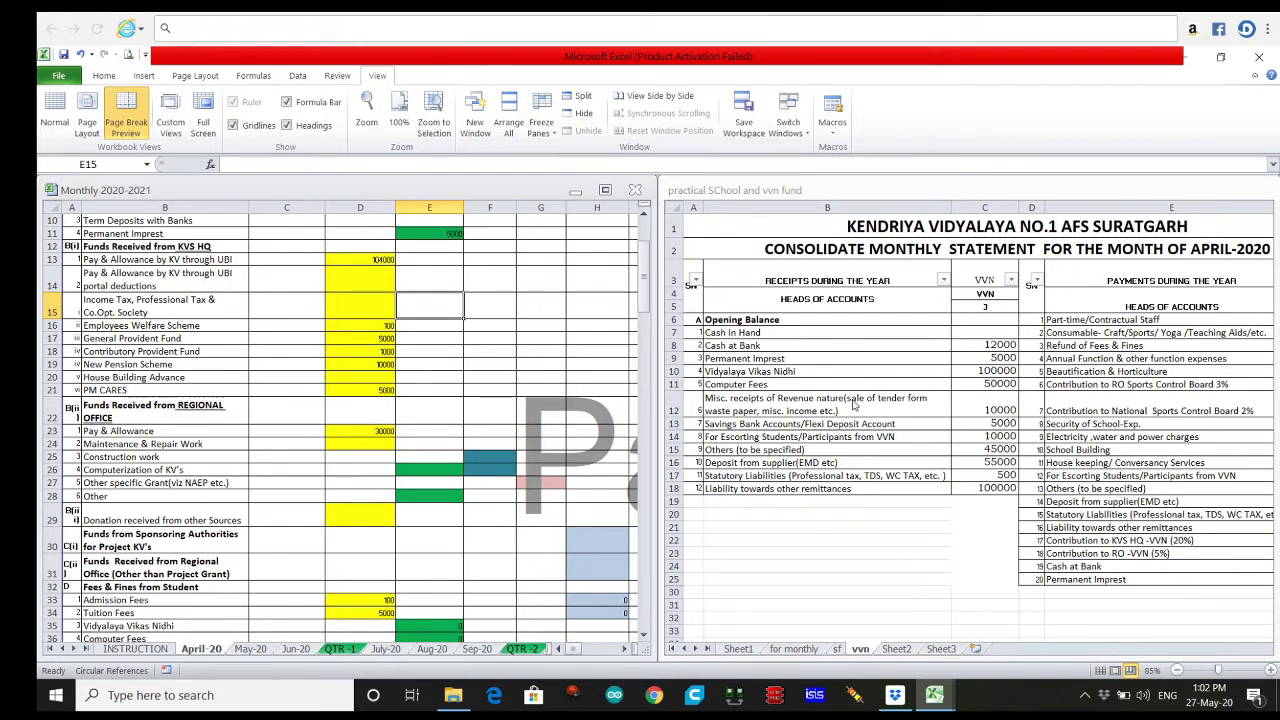
click(486, 459)
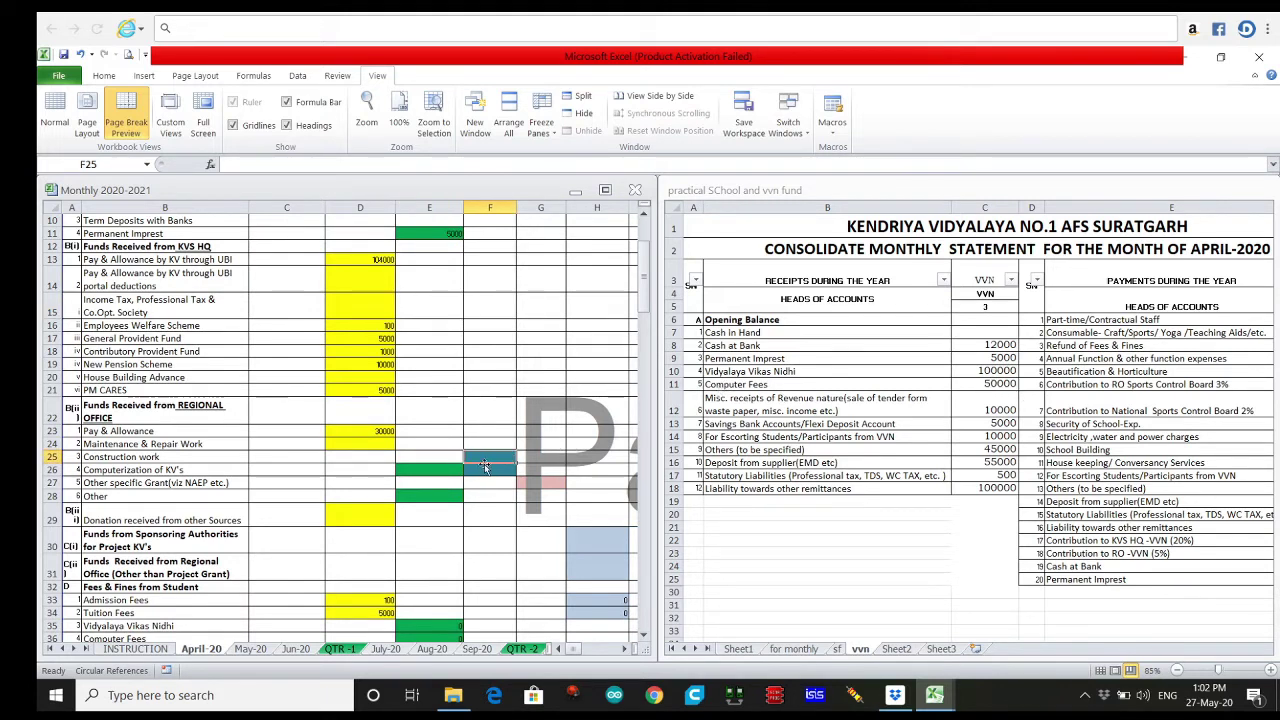
click(436, 469)
key(Right)
key(Right)
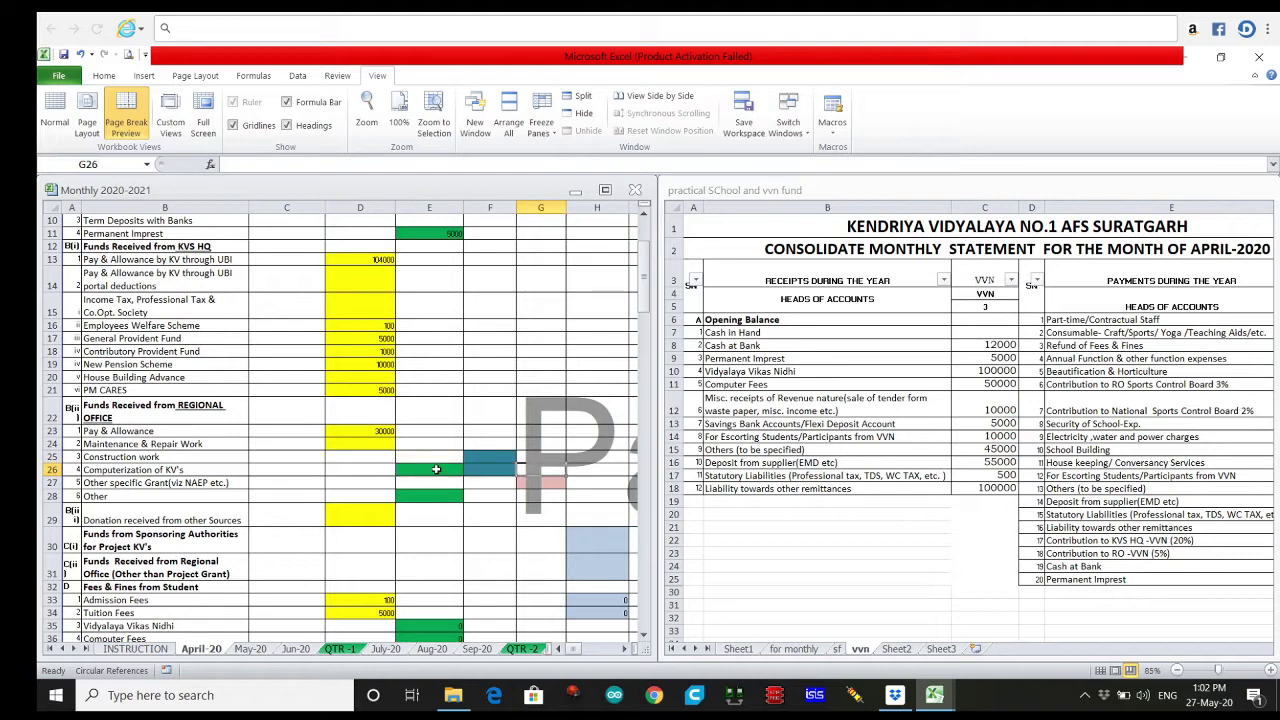
key(Right)
key(Right)
key(Right)
key(Right)
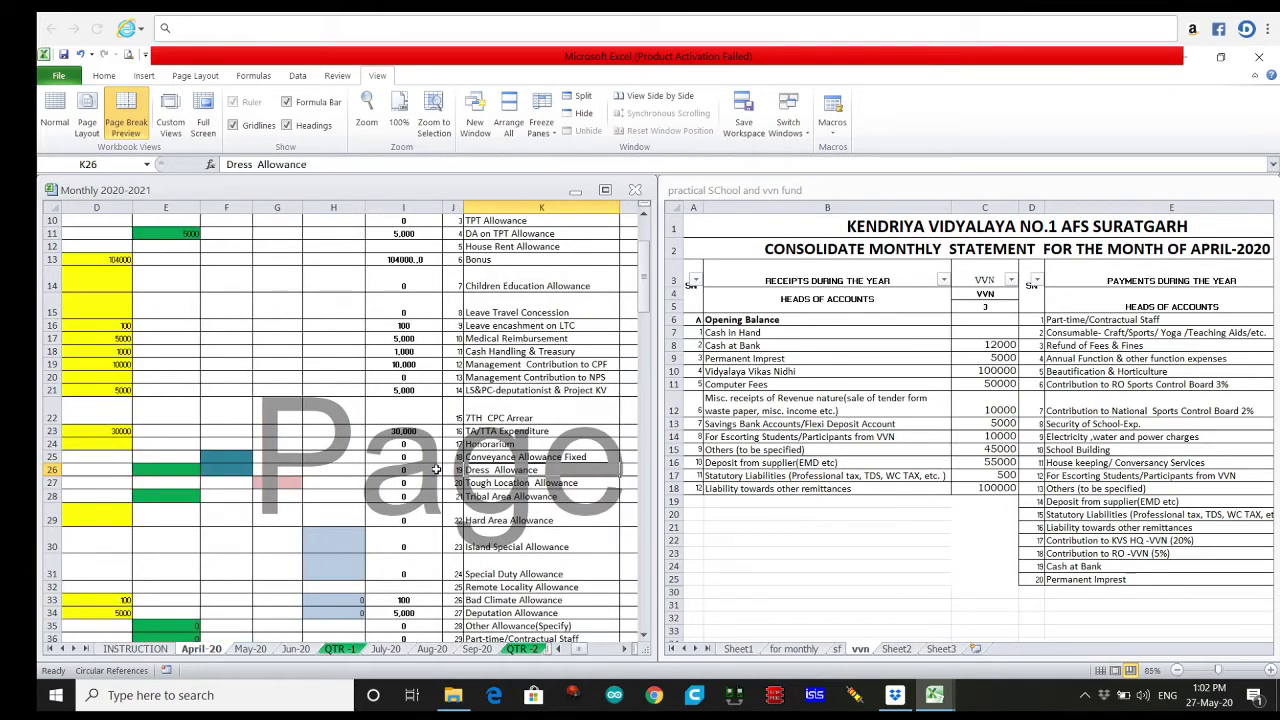
scroll(436, 470, down, 4)
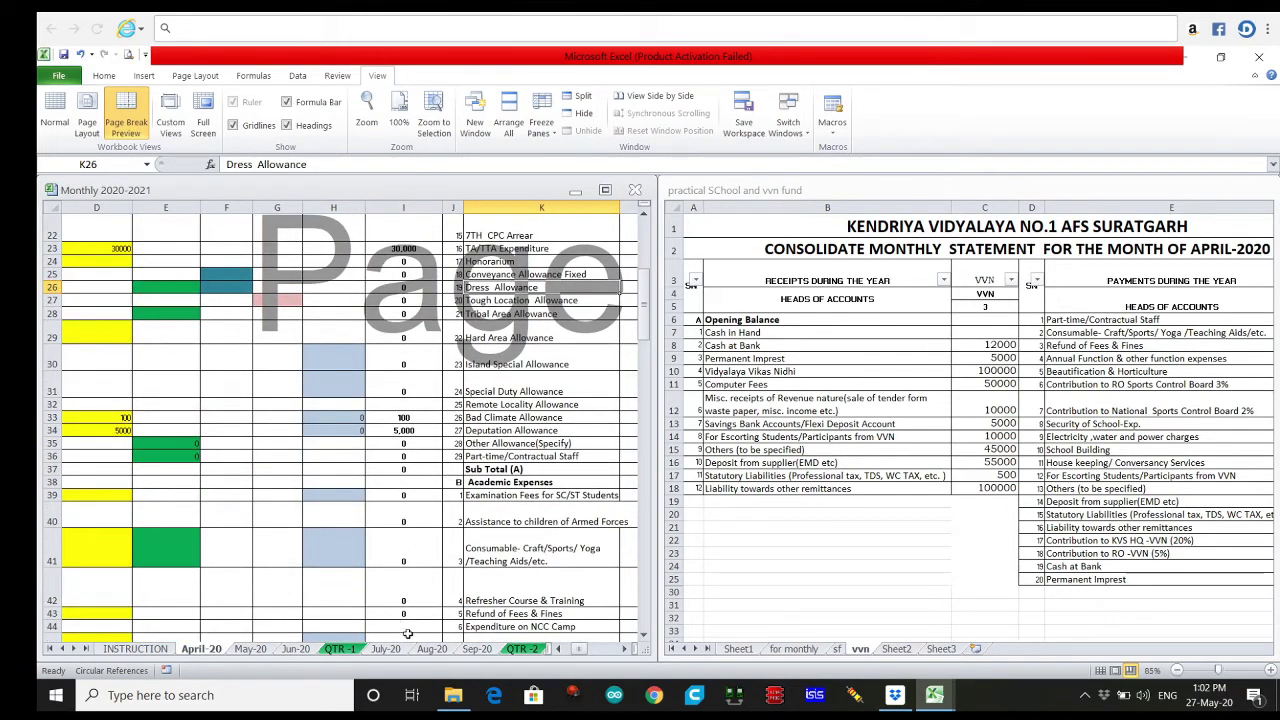
click(624, 649)
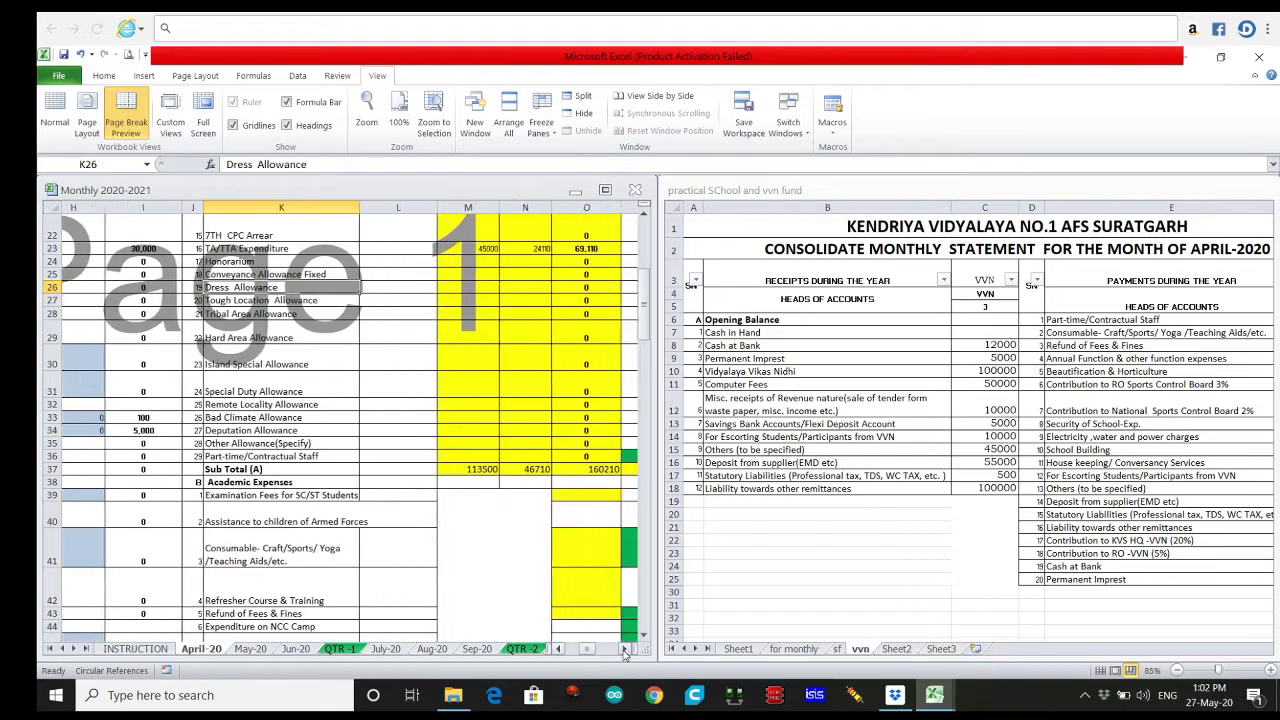
click(624, 649)
click(624, 649)
scroll(554, 555, down, 3)
scroll(554, 555, up, 3)
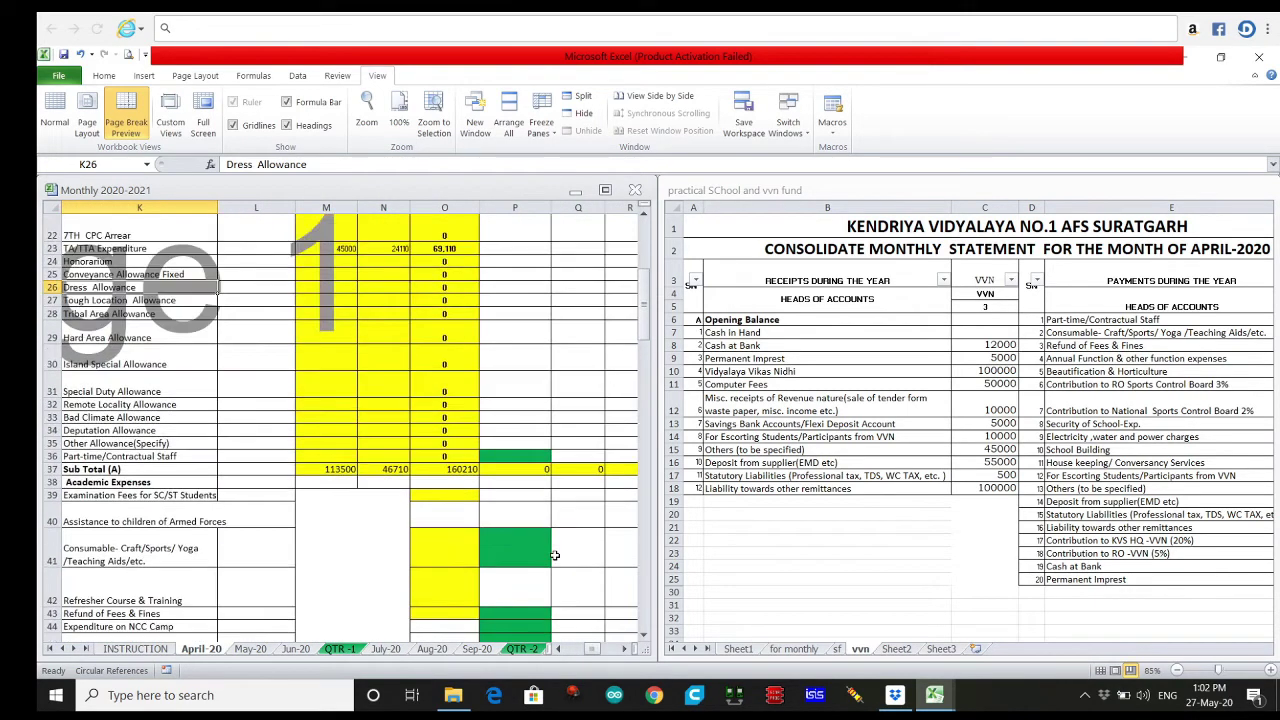
click(624, 649)
click(625, 650)
click(625, 650)
click(625, 650)
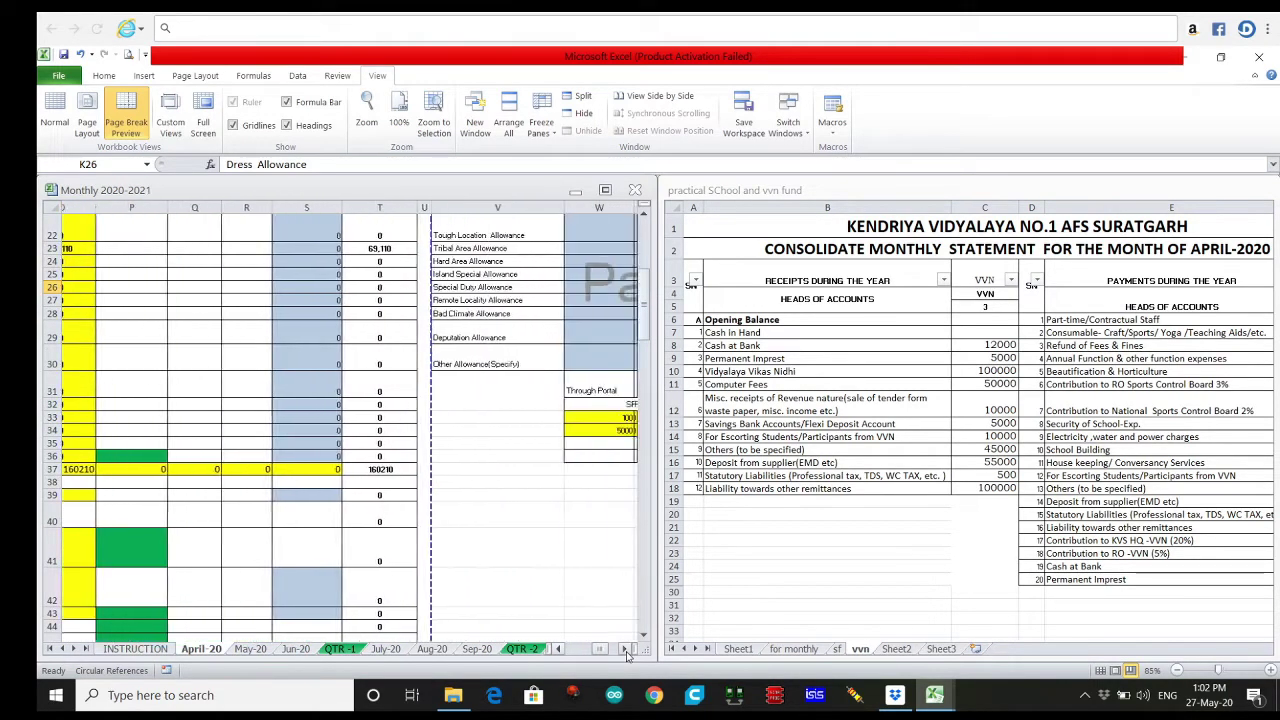
click(625, 650)
click(625, 650)
click(625, 650)
click(625, 650)
click(526, 444)
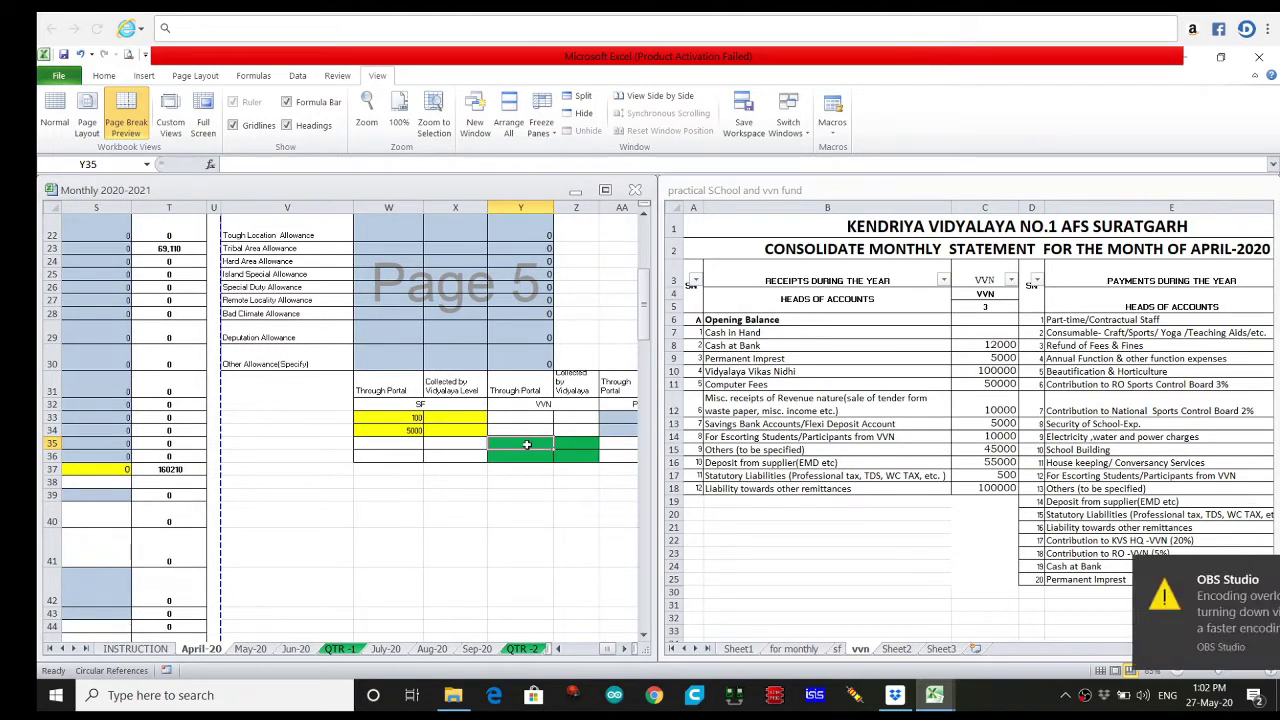
text(10000)
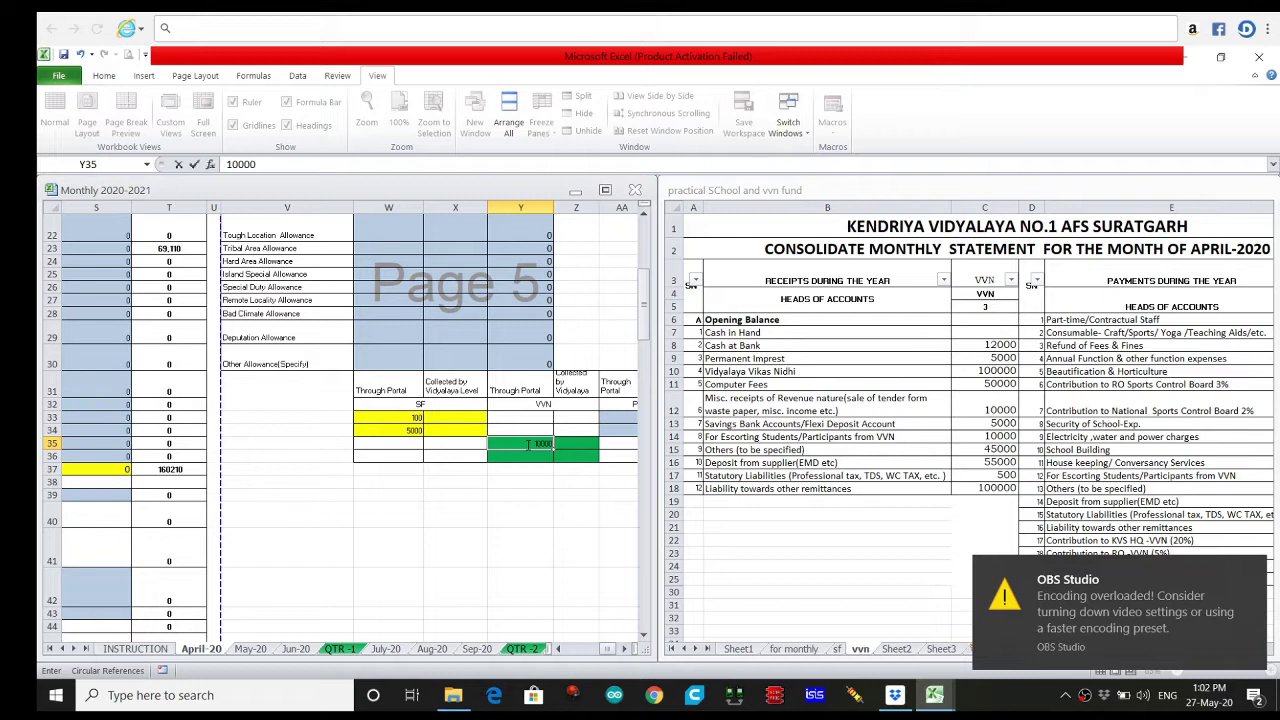
text(0)
key(Return)
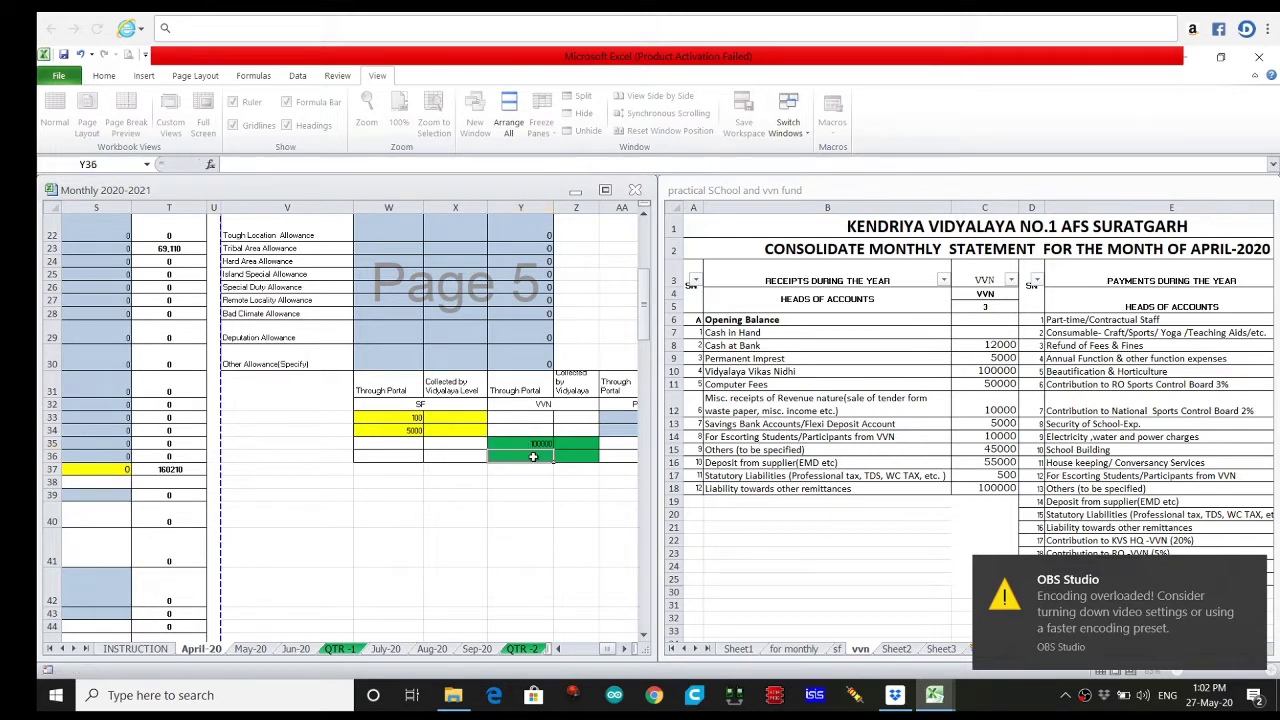
text(50000)
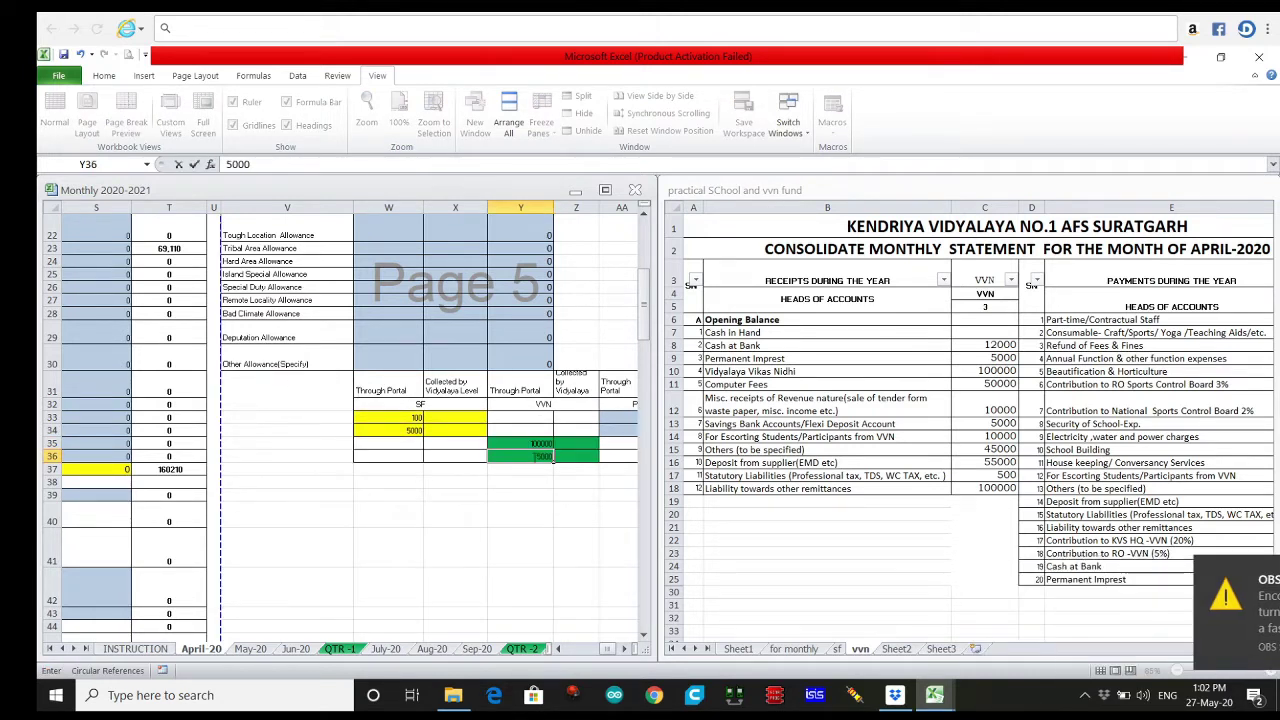
click(540, 512)
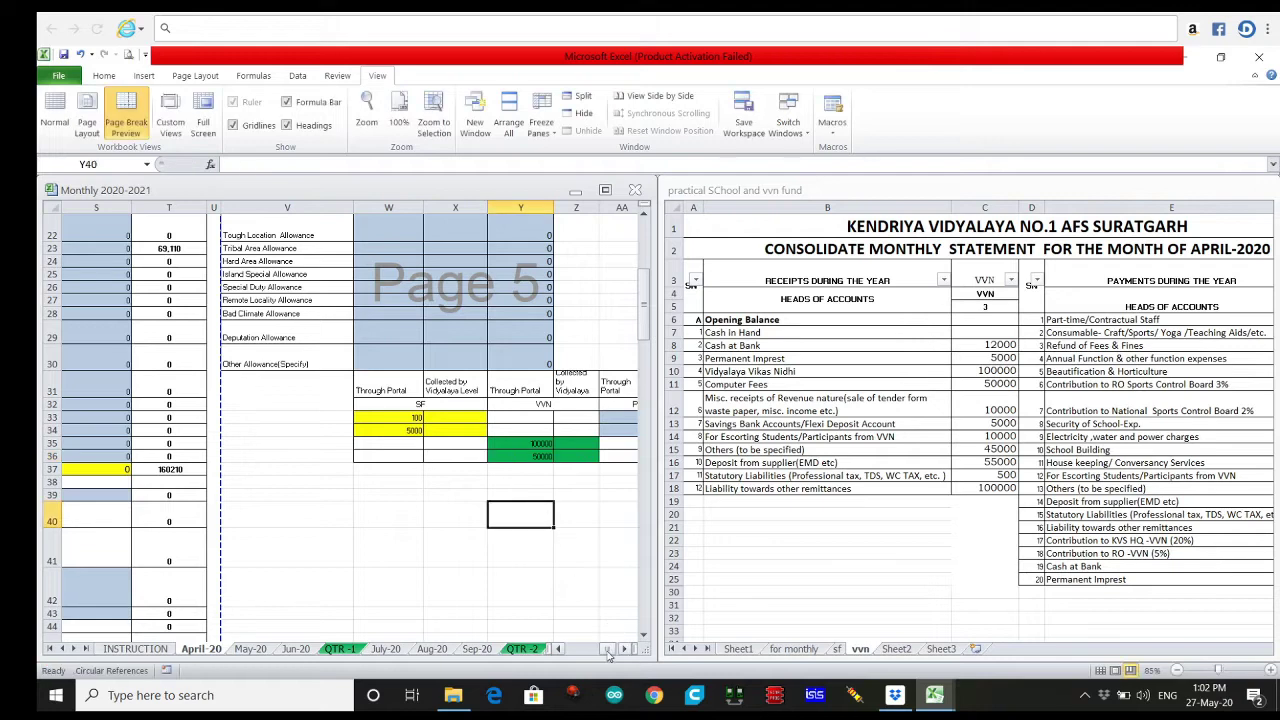
- Check the Vidyalaya Vikas Nidhi and Computer Fees cells in the VVN receipts column and try to edit the Vidyalaya Vikas Nidhi amount
drag(609, 650, 567, 651)
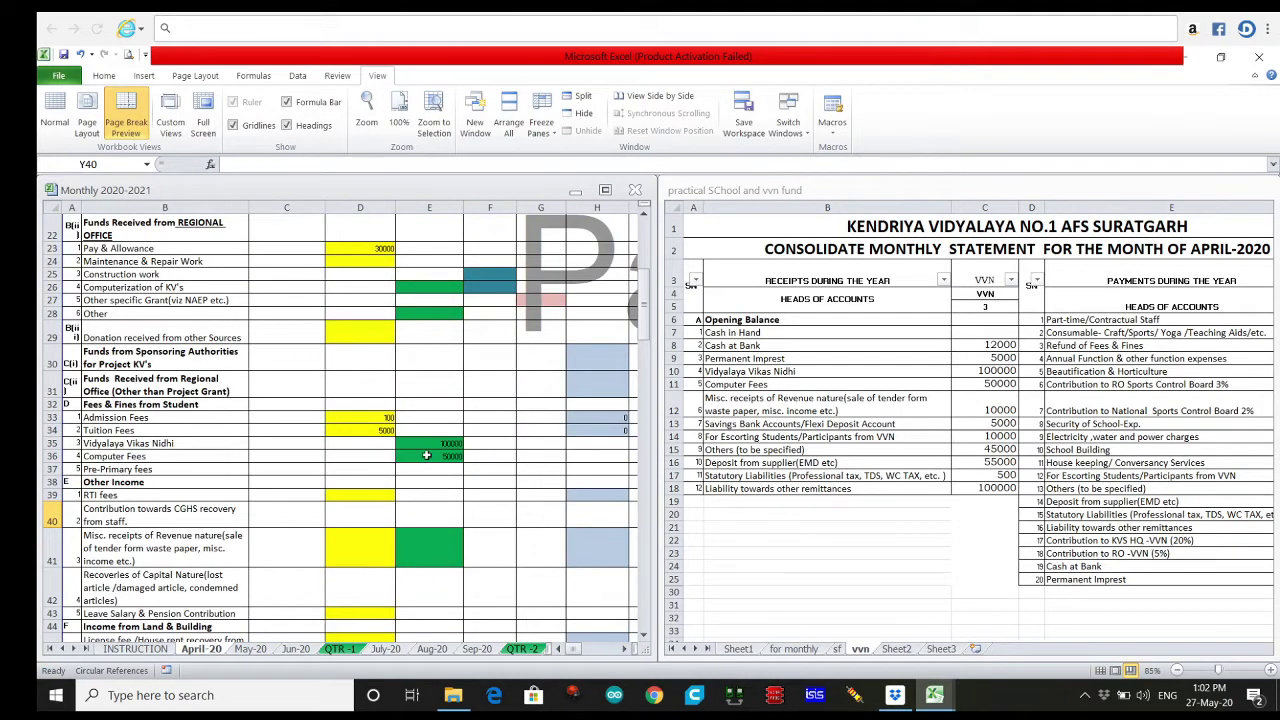
click(426, 455)
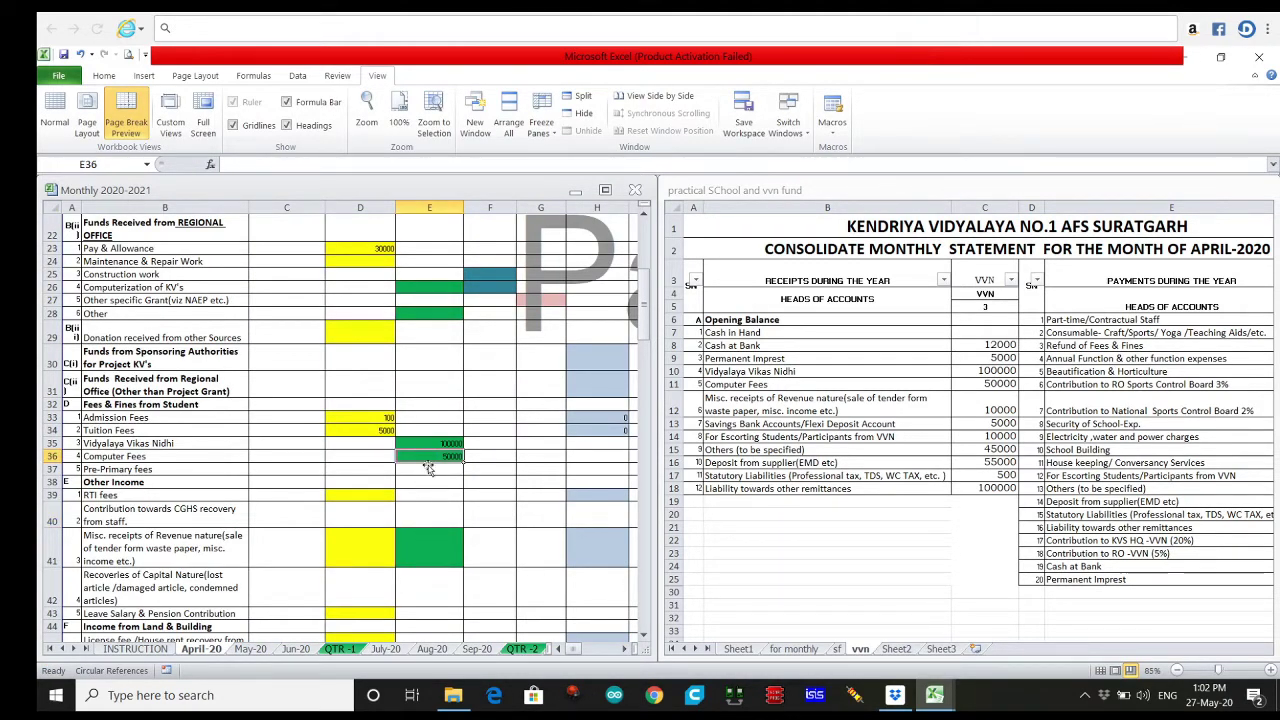
click(421, 441)
key(Page_Up)
scroll(426, 440, down, 6)
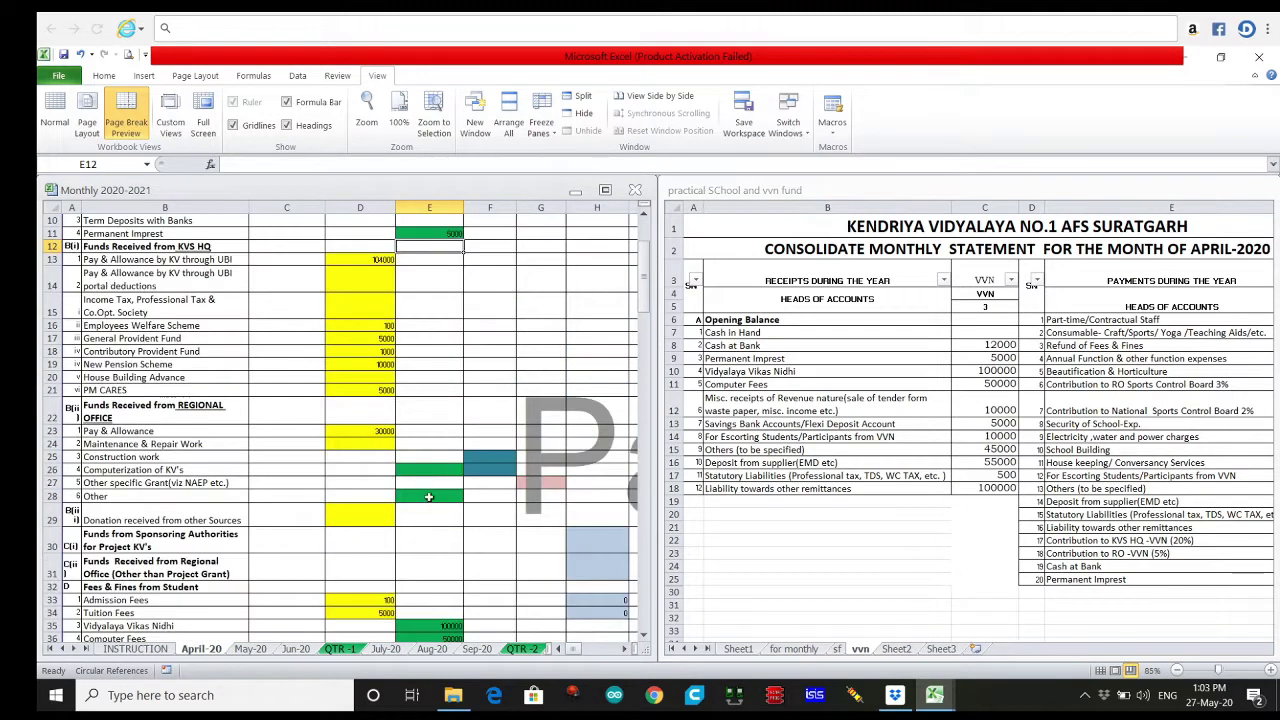
click(432, 483)
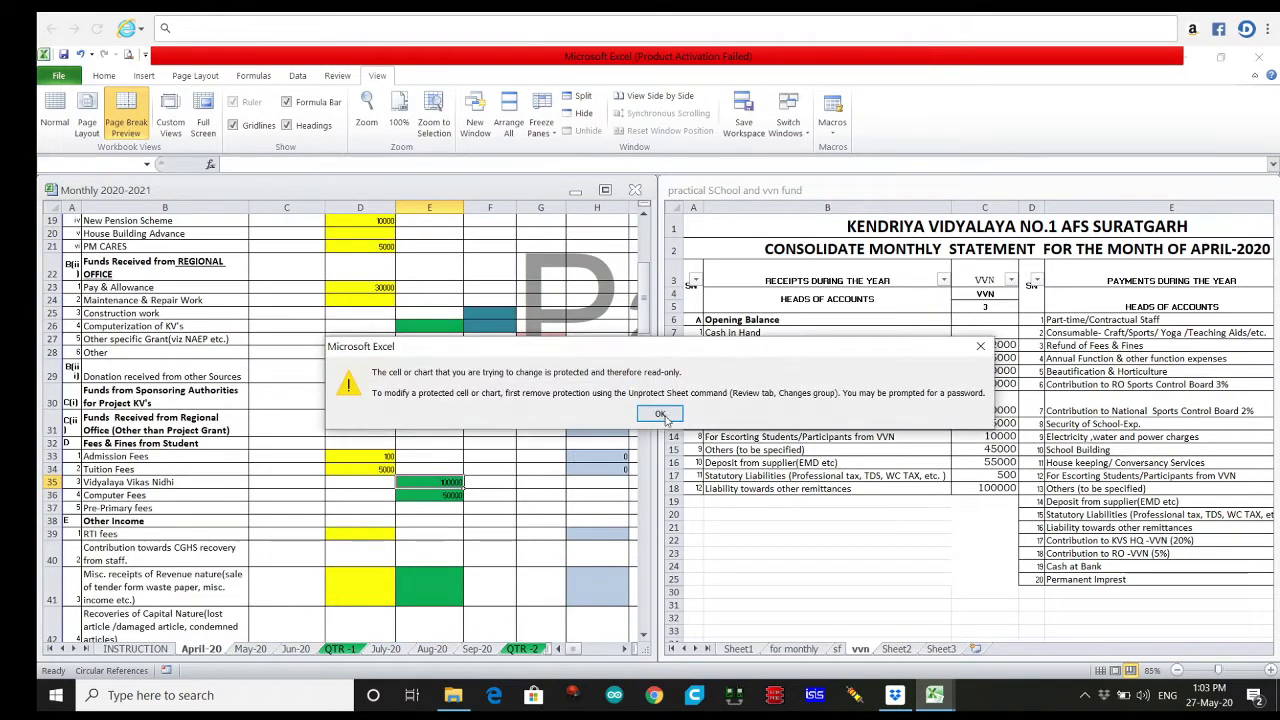
click(812, 491)
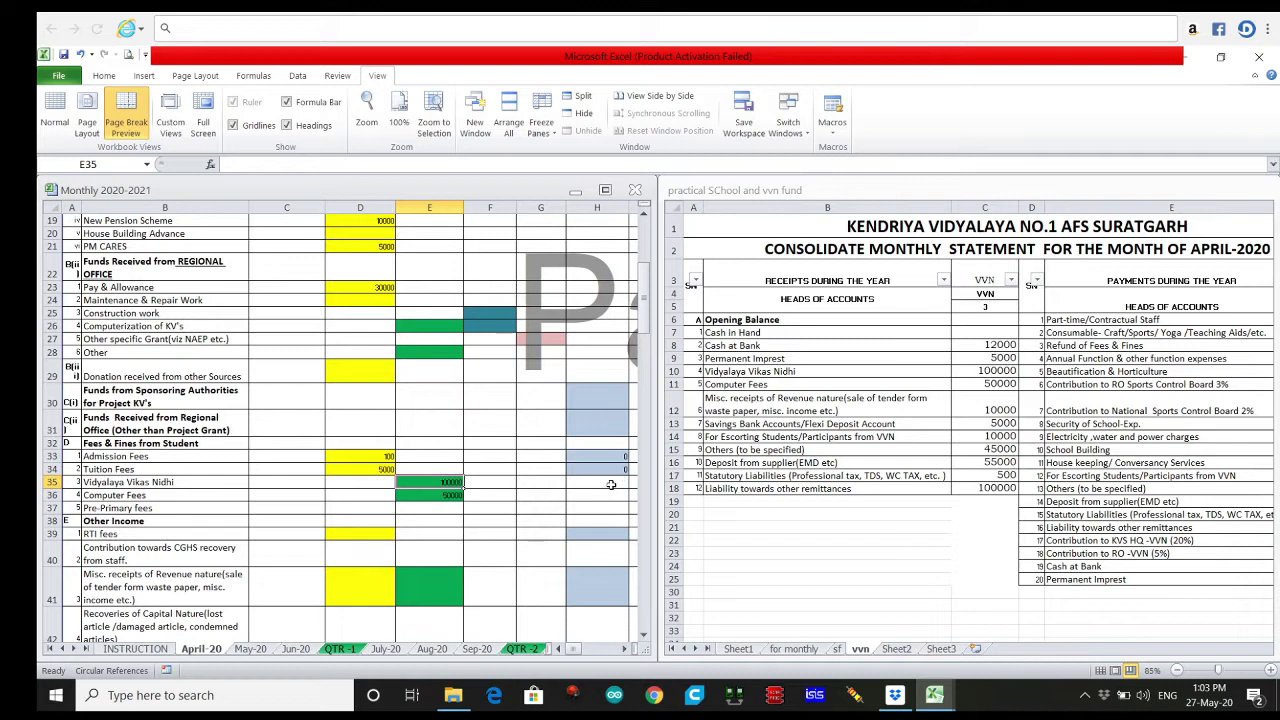
- Enter 10000 as the VVN amount for Misc. receipts of Revenue nature in E41, under Other Income
scroll(434, 496, down, 1)
scroll(434, 496, down, 1)
click(435, 495)
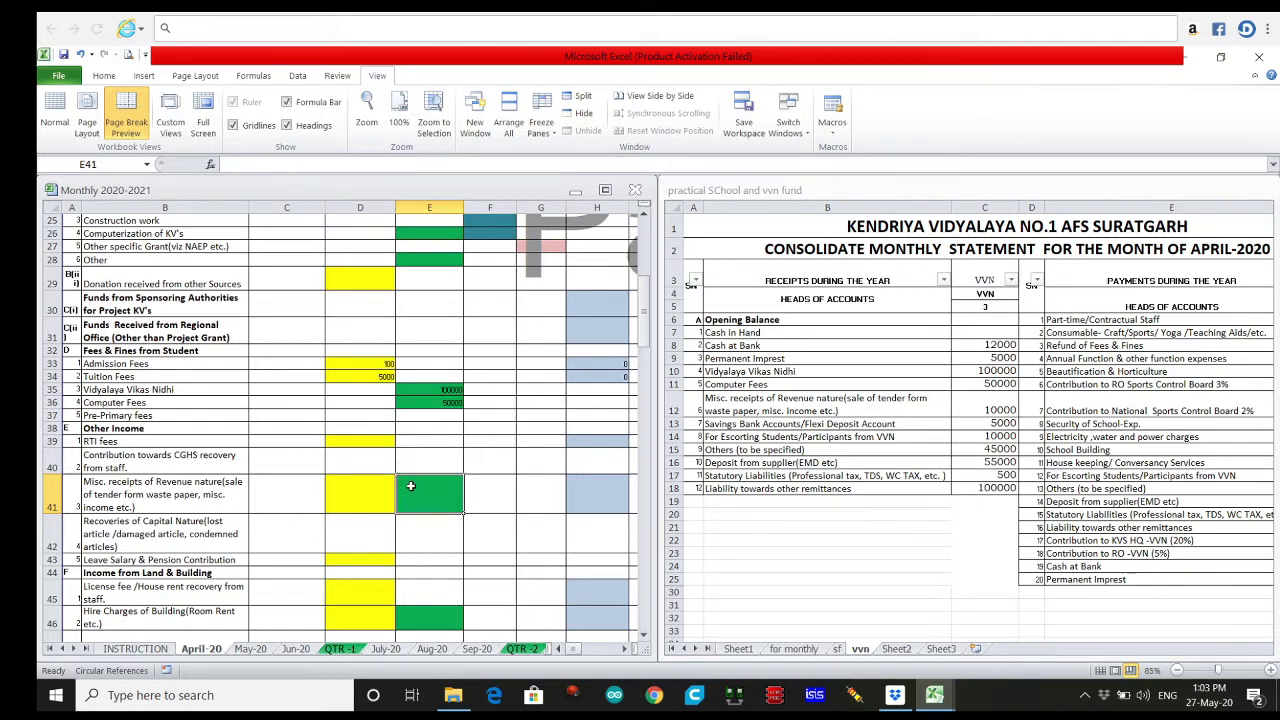
text(100000)
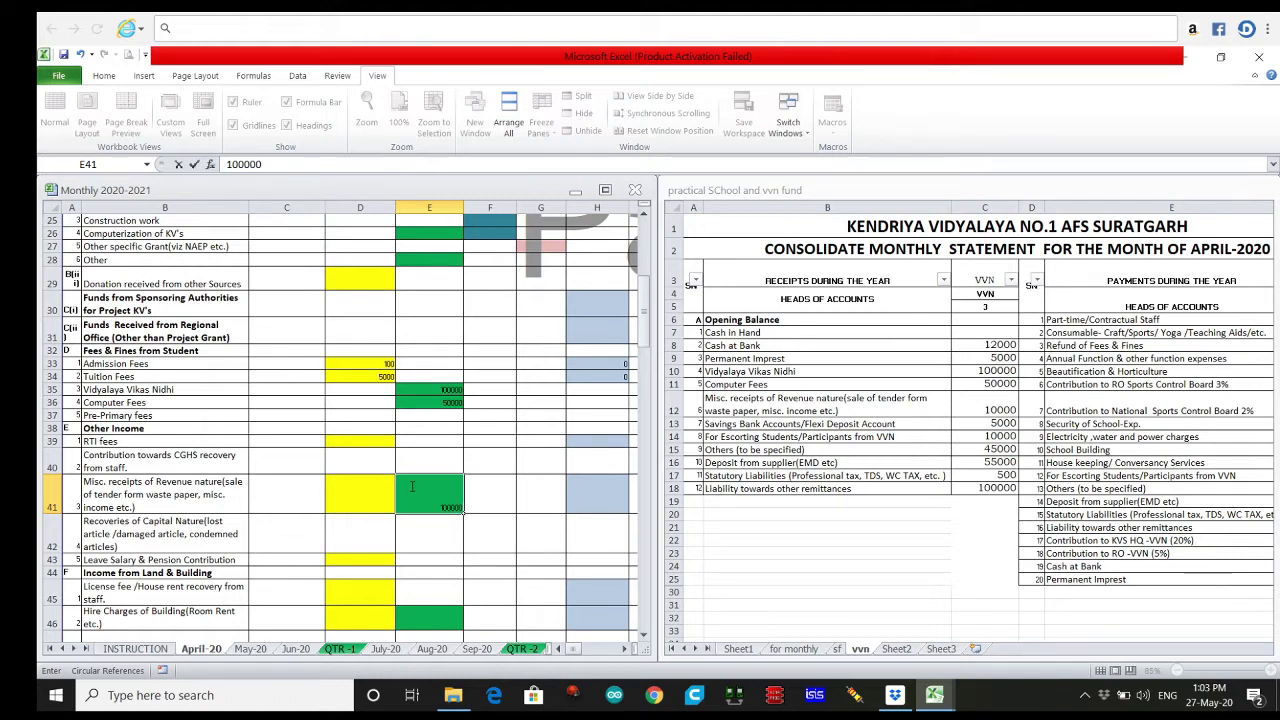
key(BackSpace)
click(424, 576)
- Enter 5000 as the VVN interest received on Savings Bank Accounts/Flexi Deposit Account in E48
scroll(430, 566, down, 3)
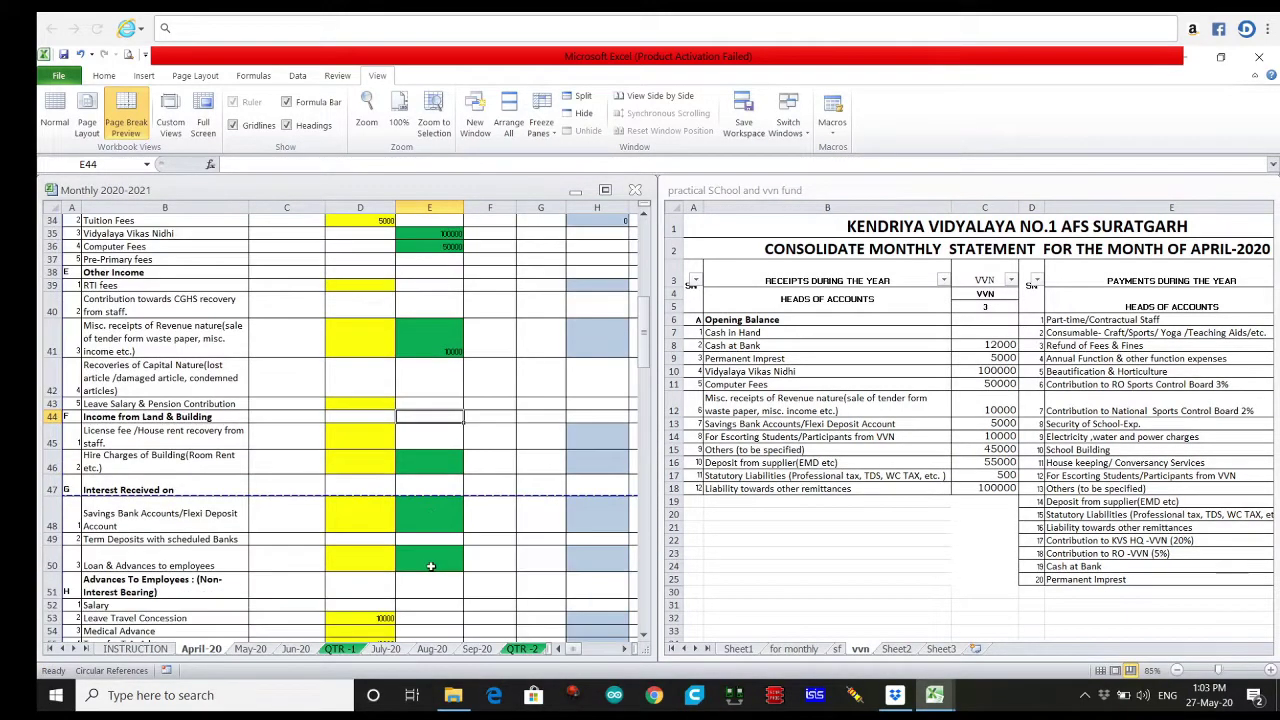
scroll(430, 566, down, 1)
click(424, 477)
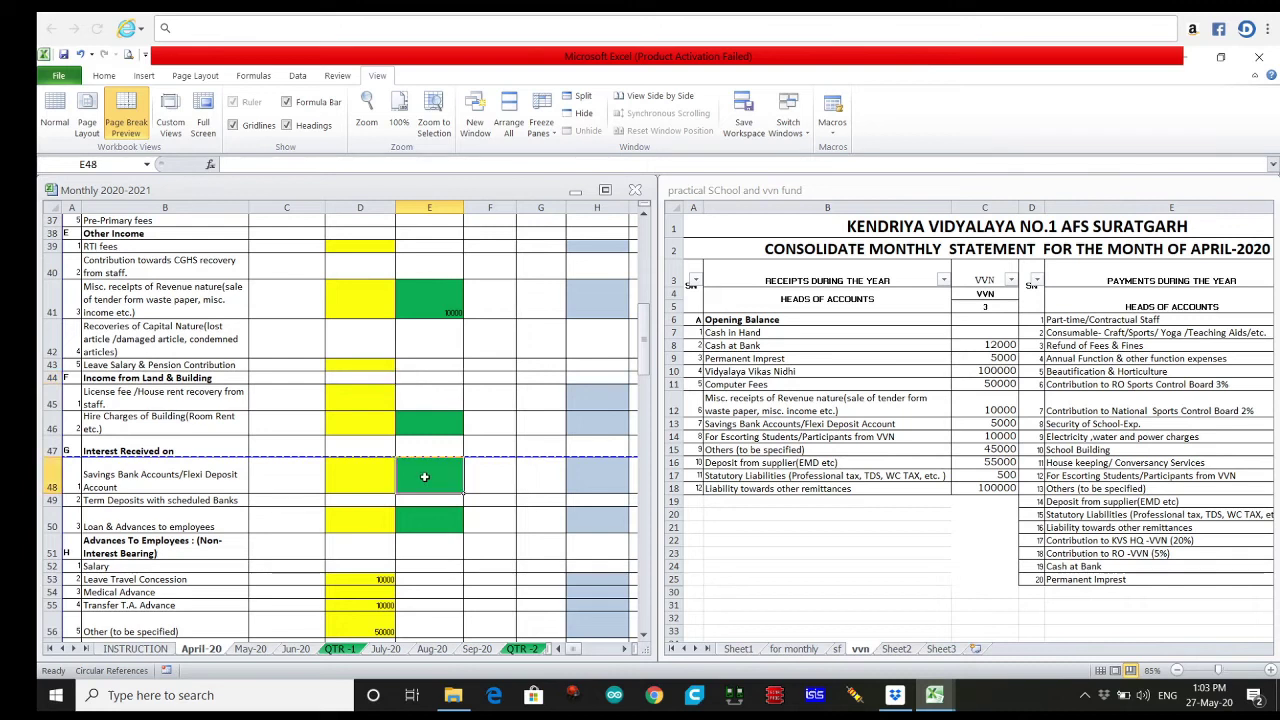
text(5000)
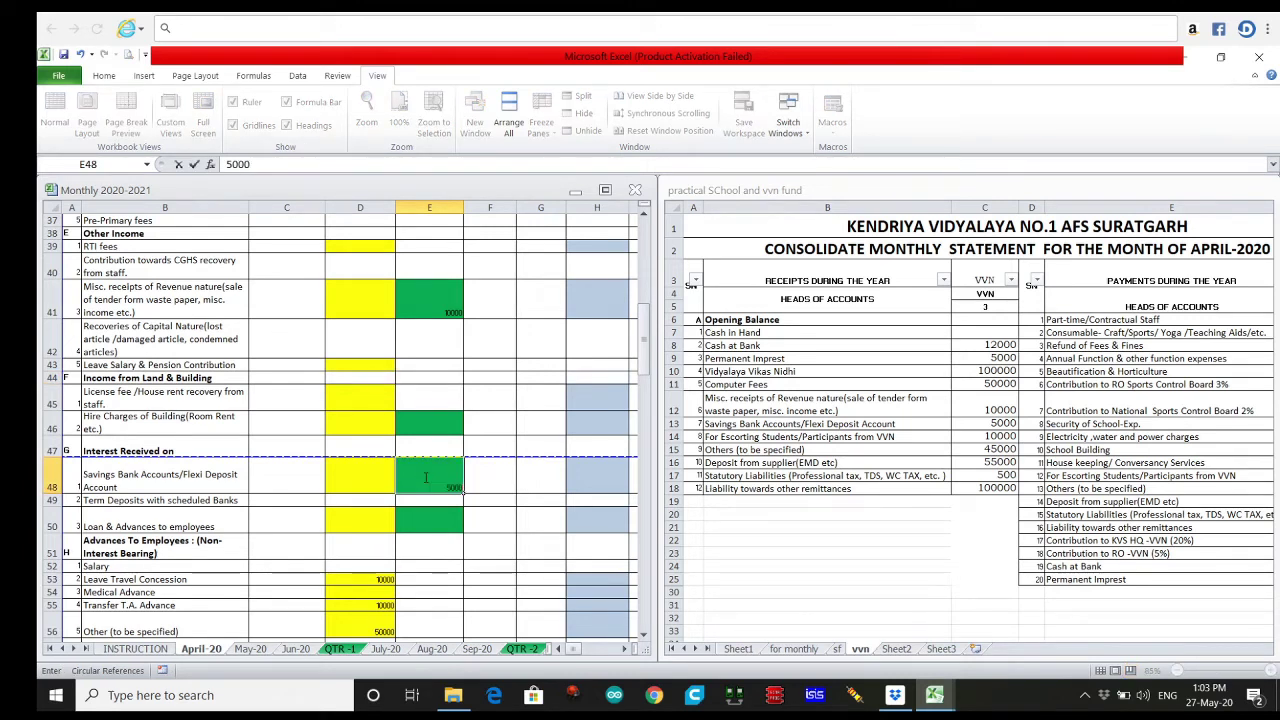
click(452, 565)
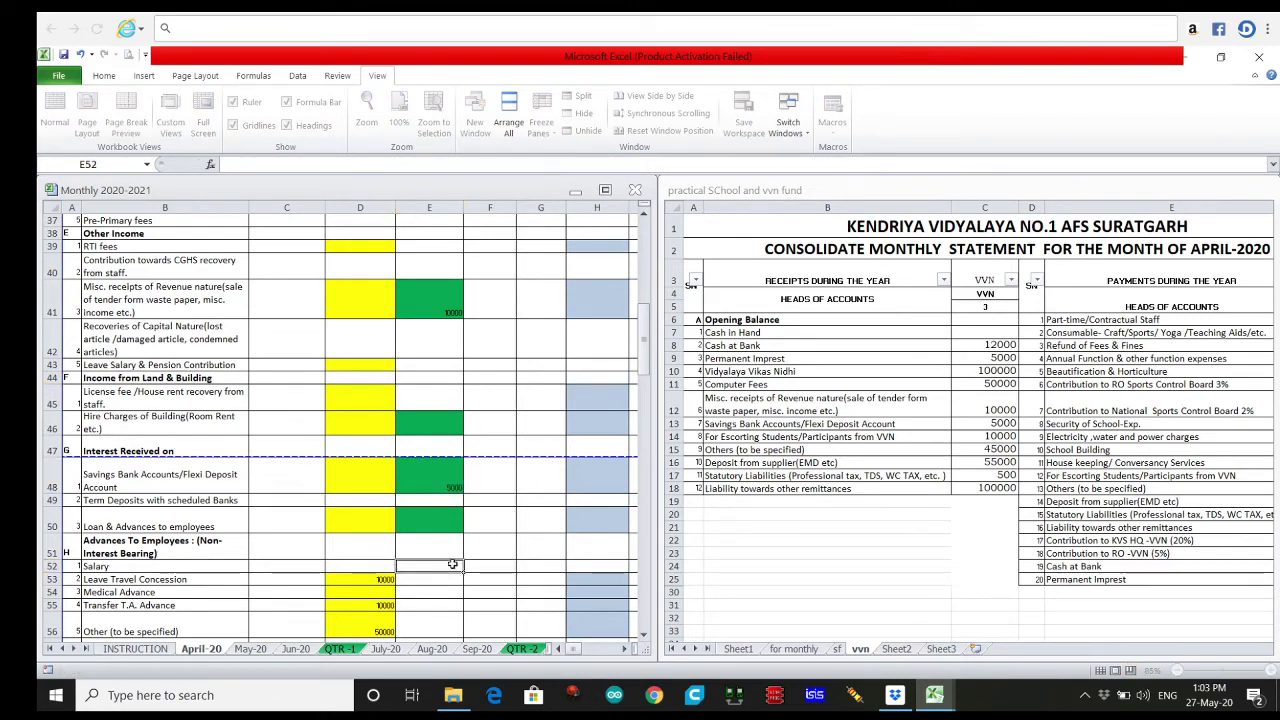
- Enter 10000 as the VVN amount for Escorting Students/Participants from VVN in E67, under Advances
scroll(452, 565, down, 2)
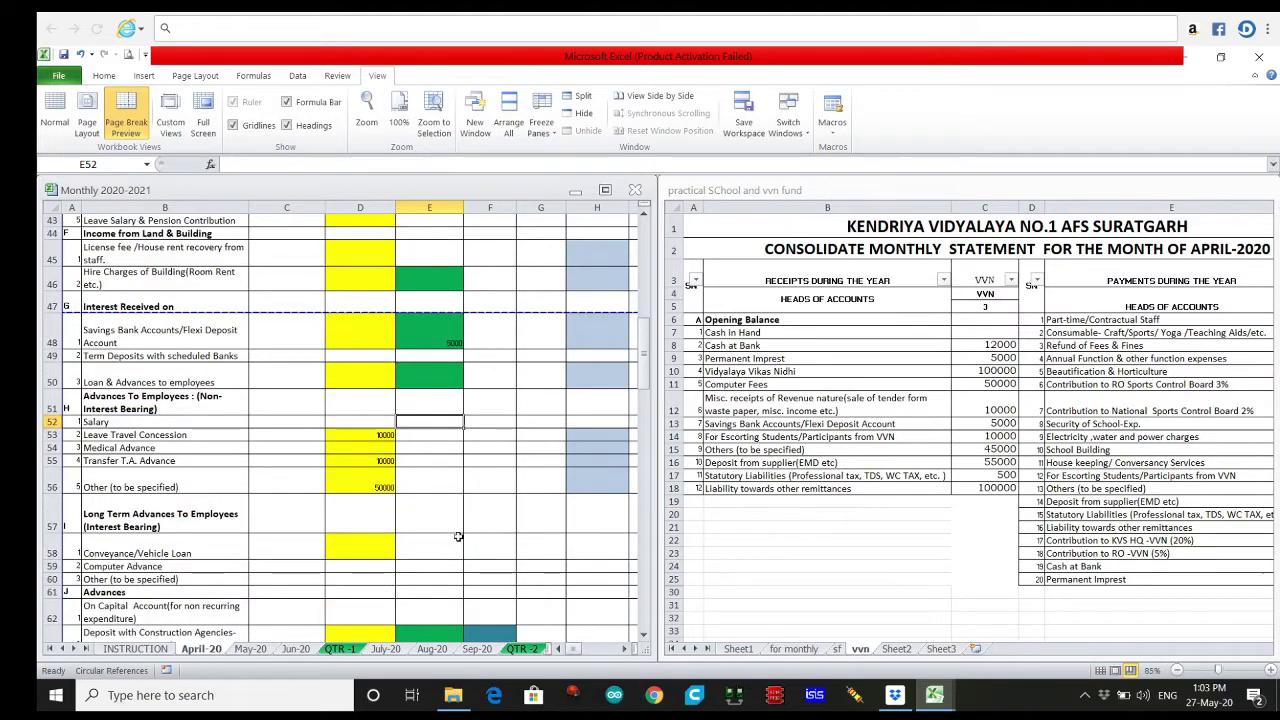
scroll(459, 520, down, 1)
scroll(459, 520, down, 1)
scroll(444, 530, down, 1)
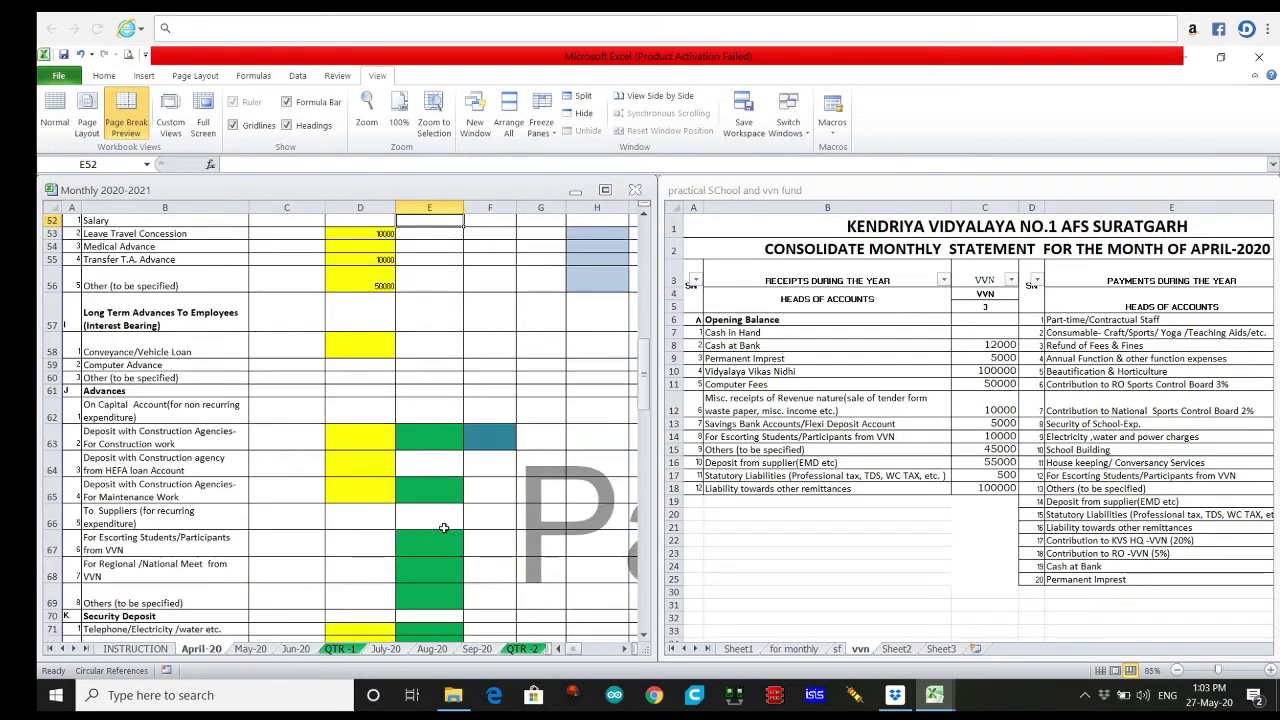
scroll(445, 522, down, 1)
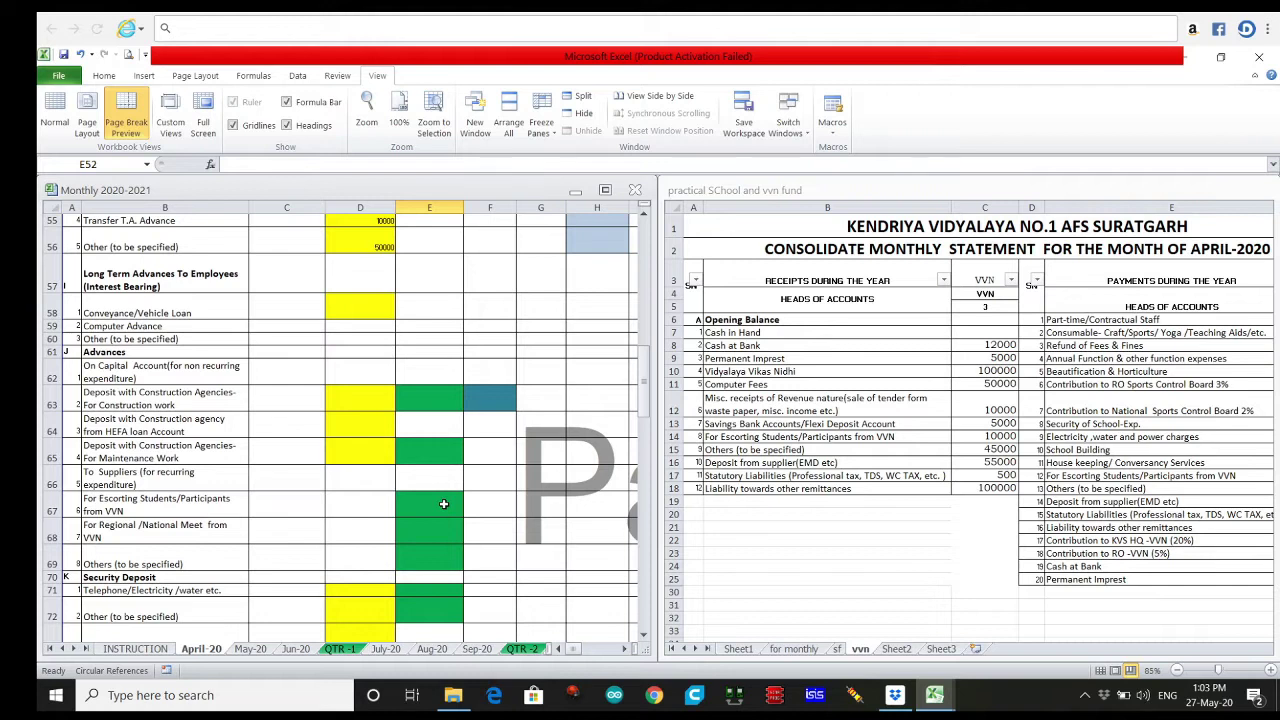
click(443, 503)
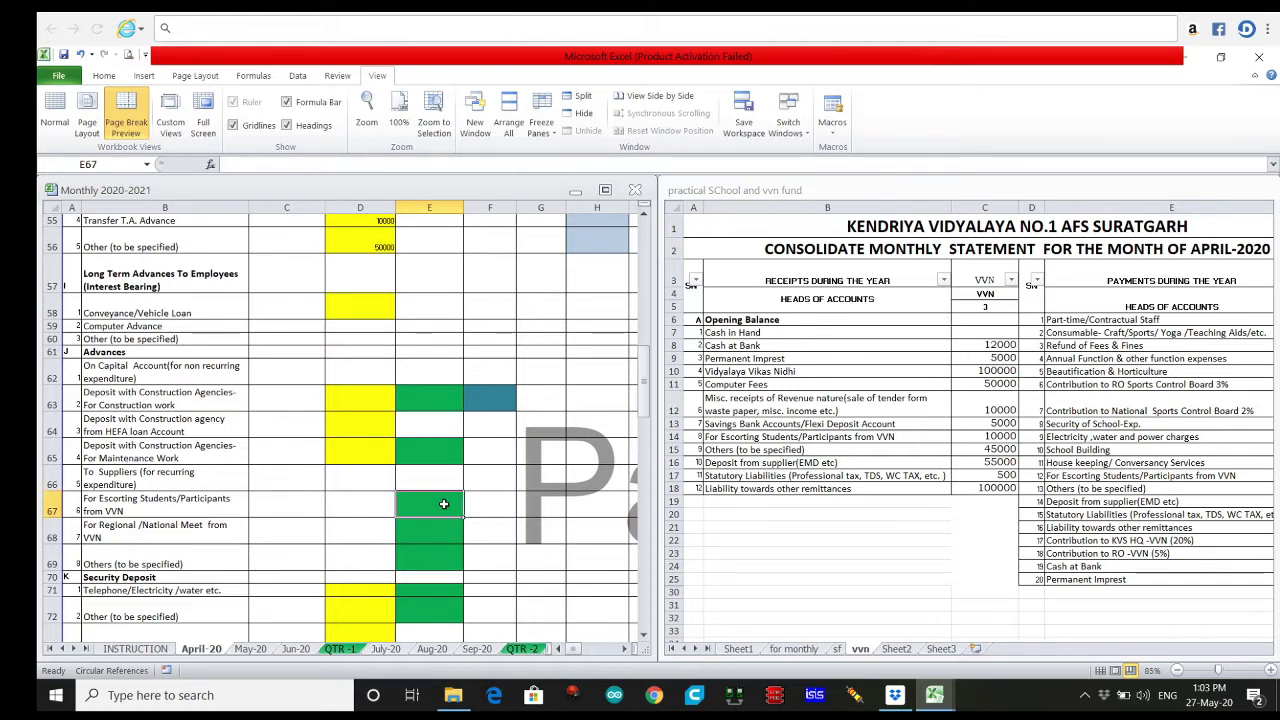
text(10000)
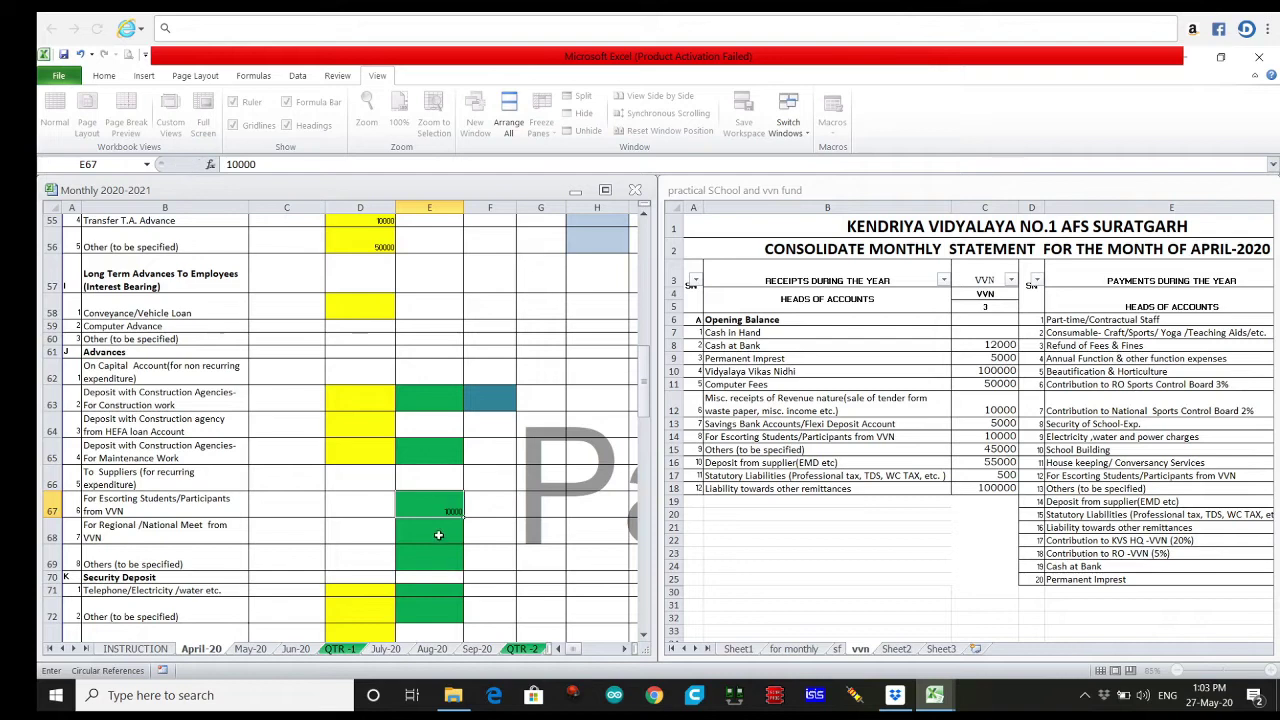
click(438, 535)
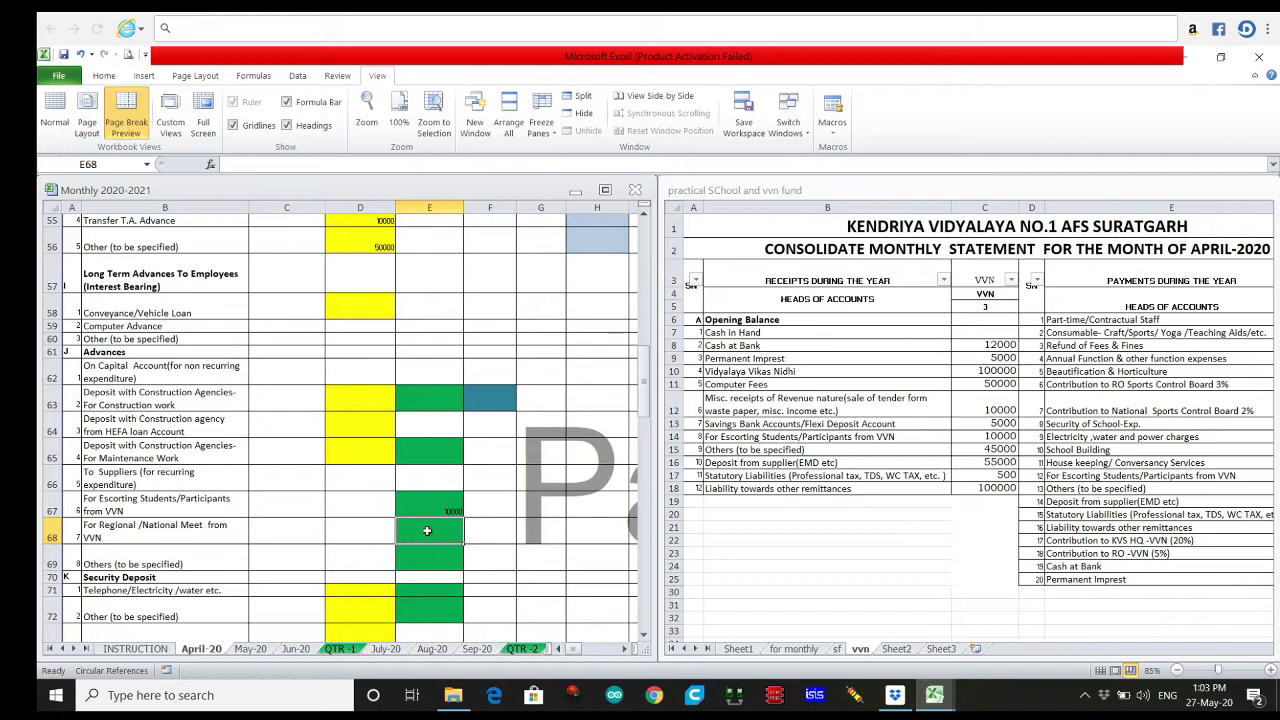
click(432, 549)
double_click(431, 534)
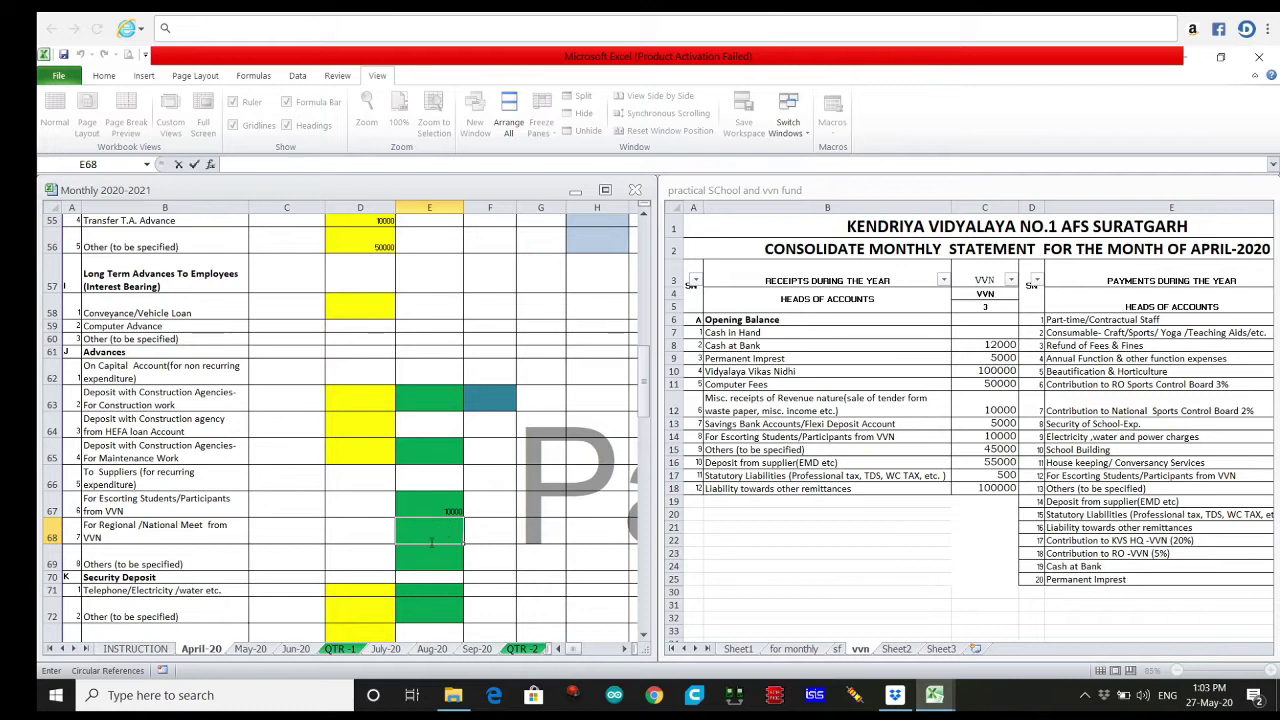
click(431, 542)
key(Escape)
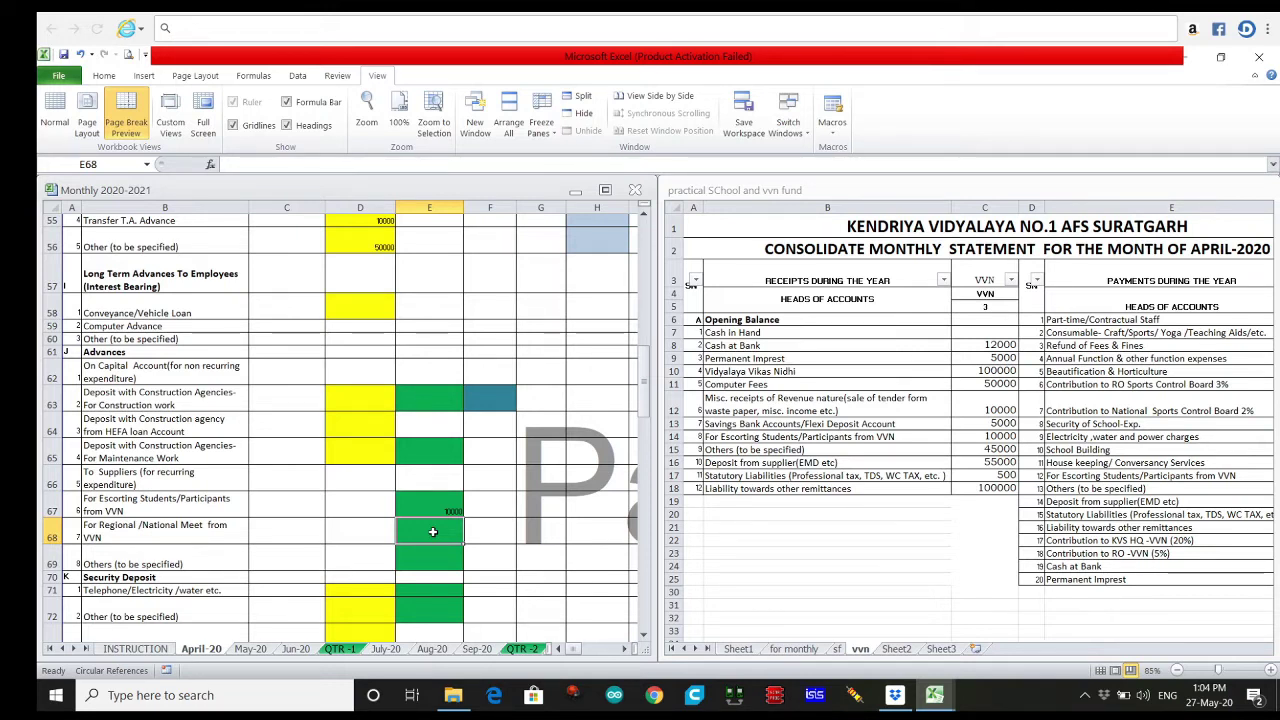
- Enter 45000 as the VVN amount for Others (to be specified) in E69, under Advances
click(433, 551)
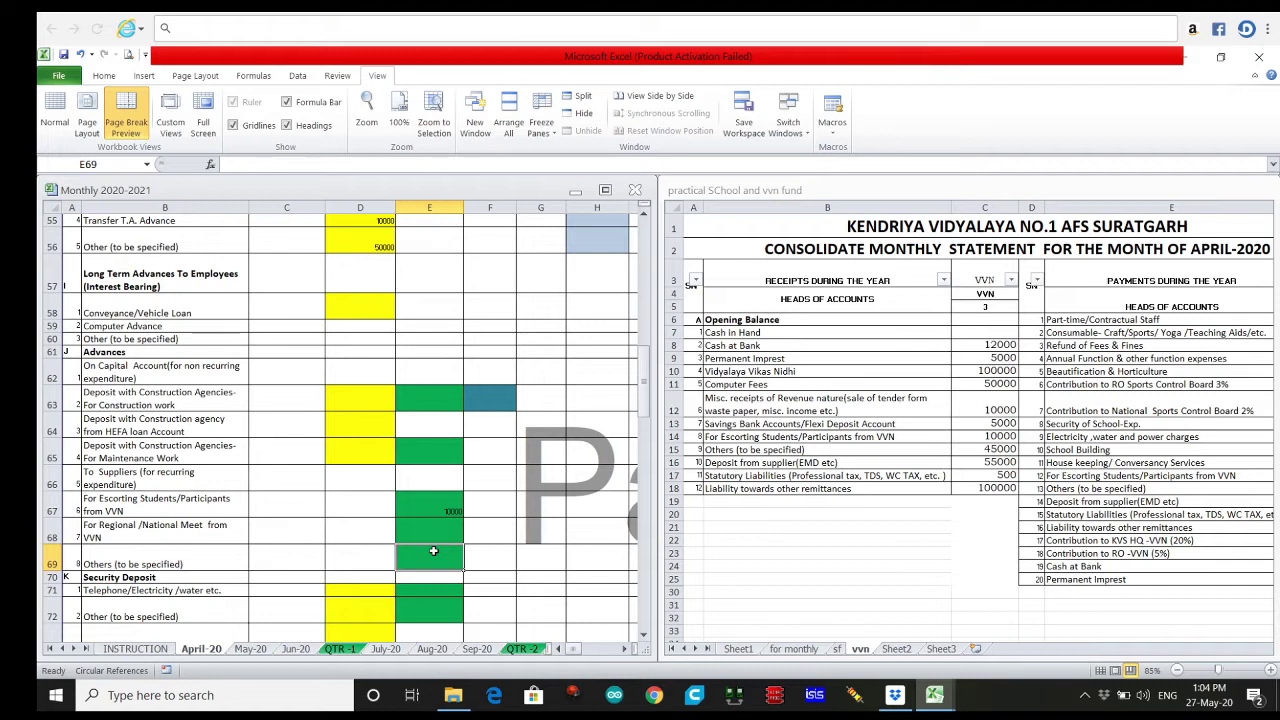
text(45)
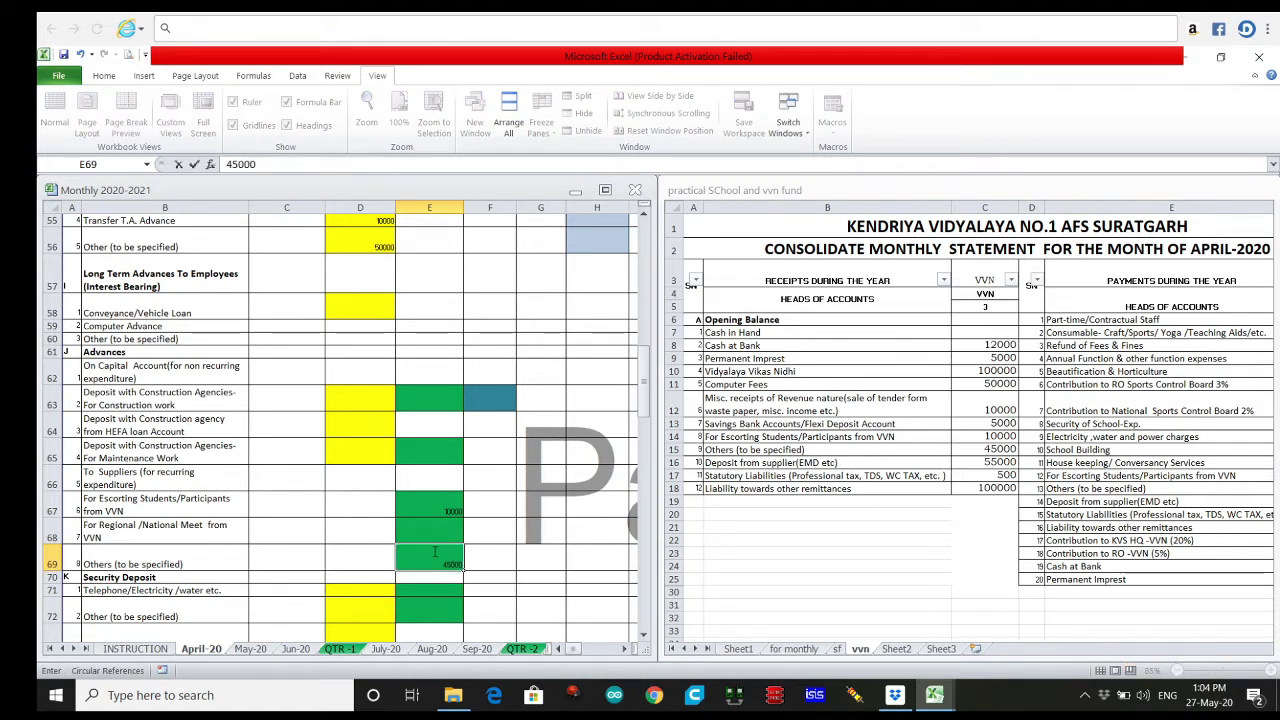
text(000)
click(450, 592)
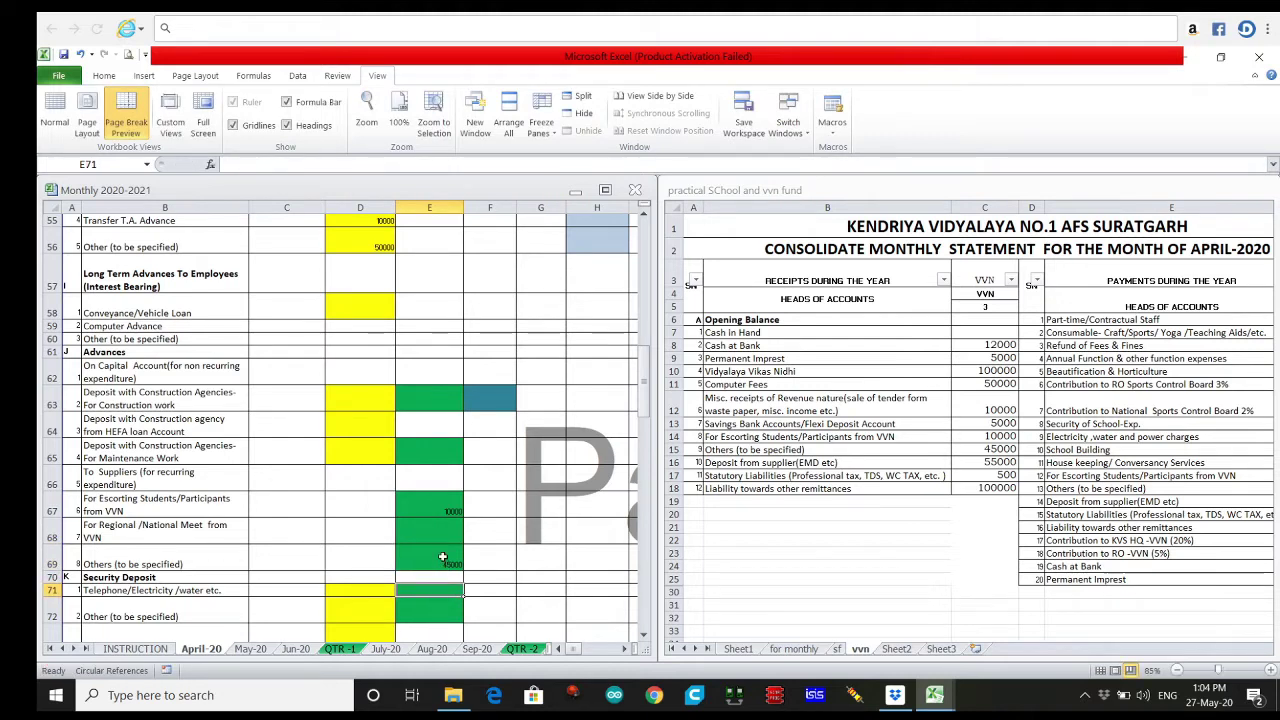
click(442, 560)
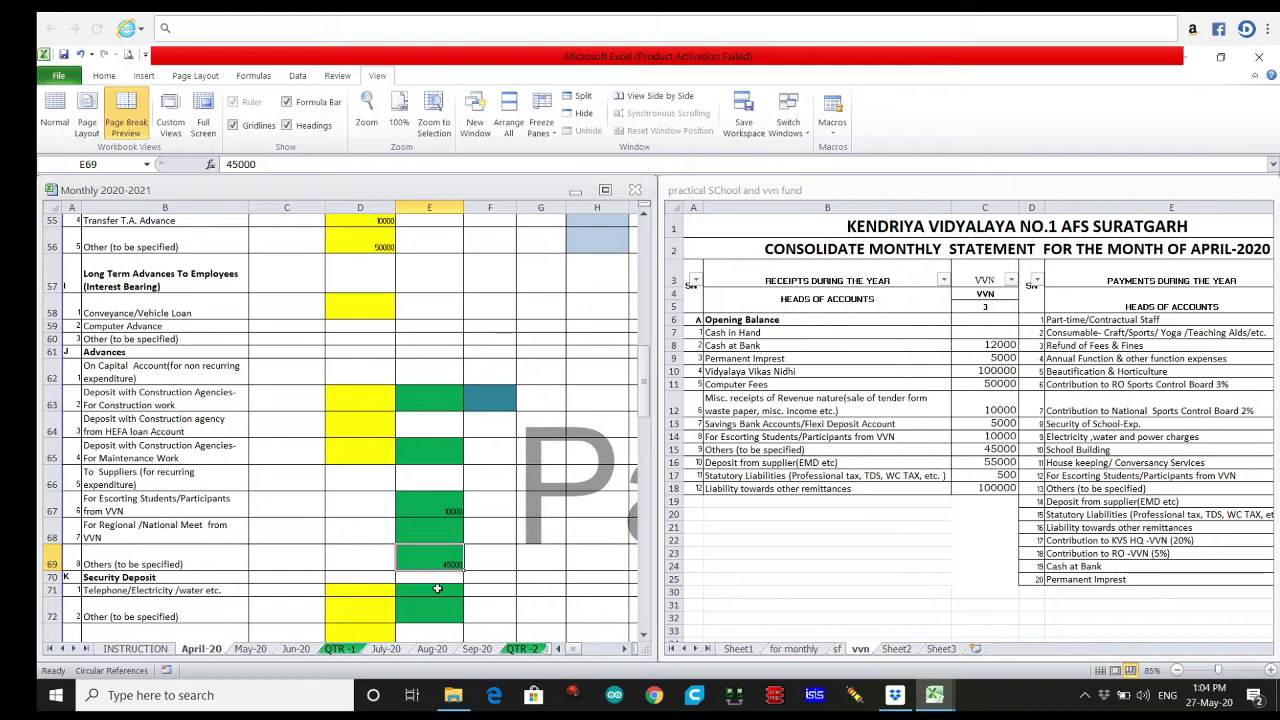
- Enter 55000 as the VVN amount for Deposit from supplier (EMD etc) in E77, under Current Liabilities
scroll(438, 580, down, 1)
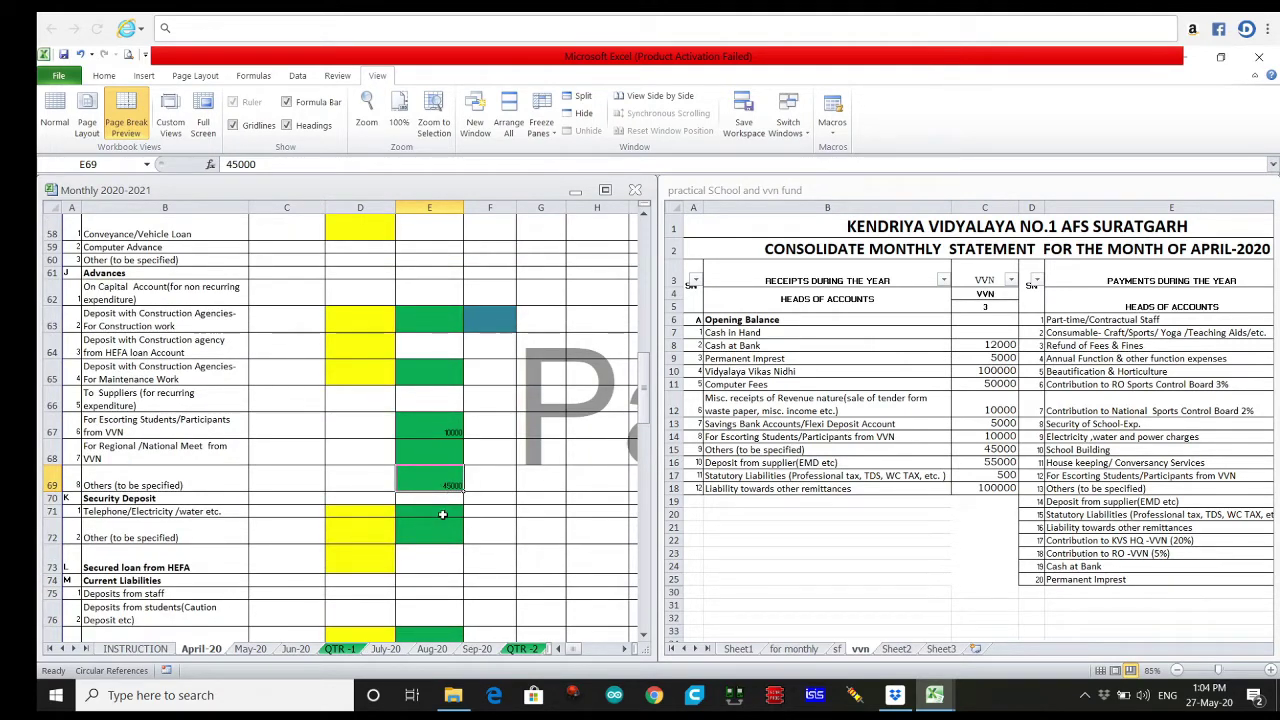
scroll(441, 532, down, 2)
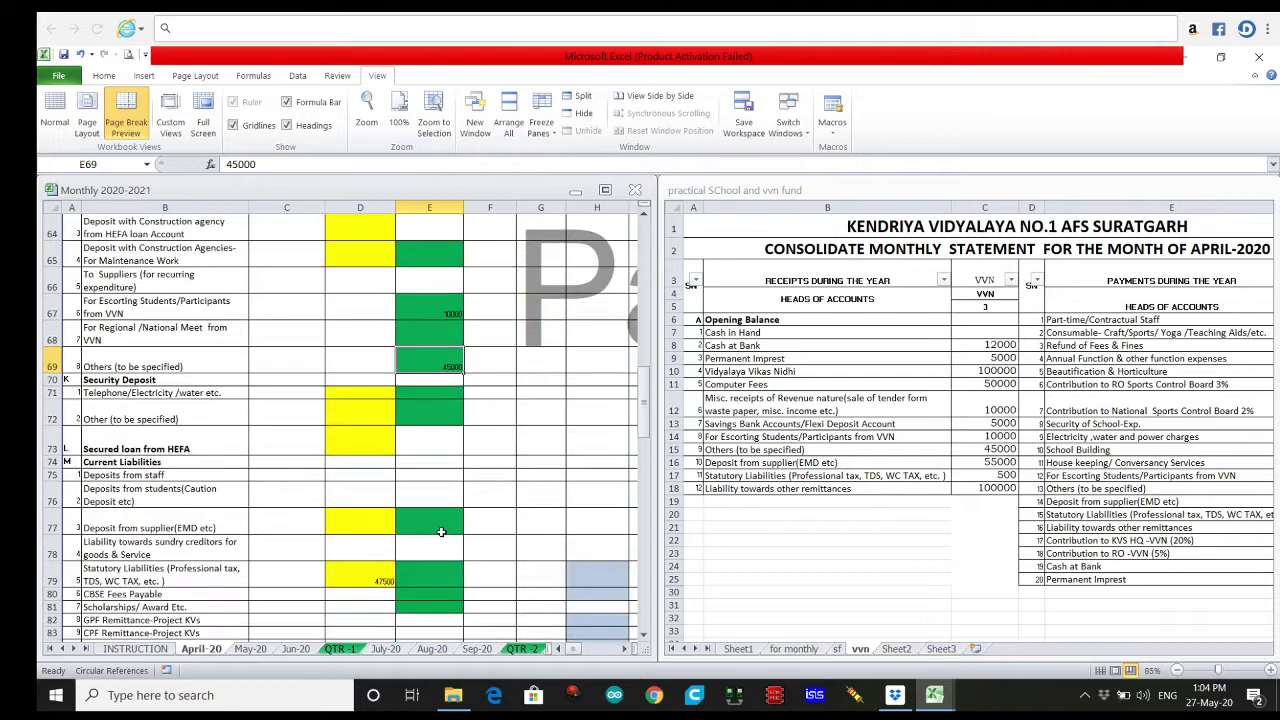
click(441, 527)
text(55)
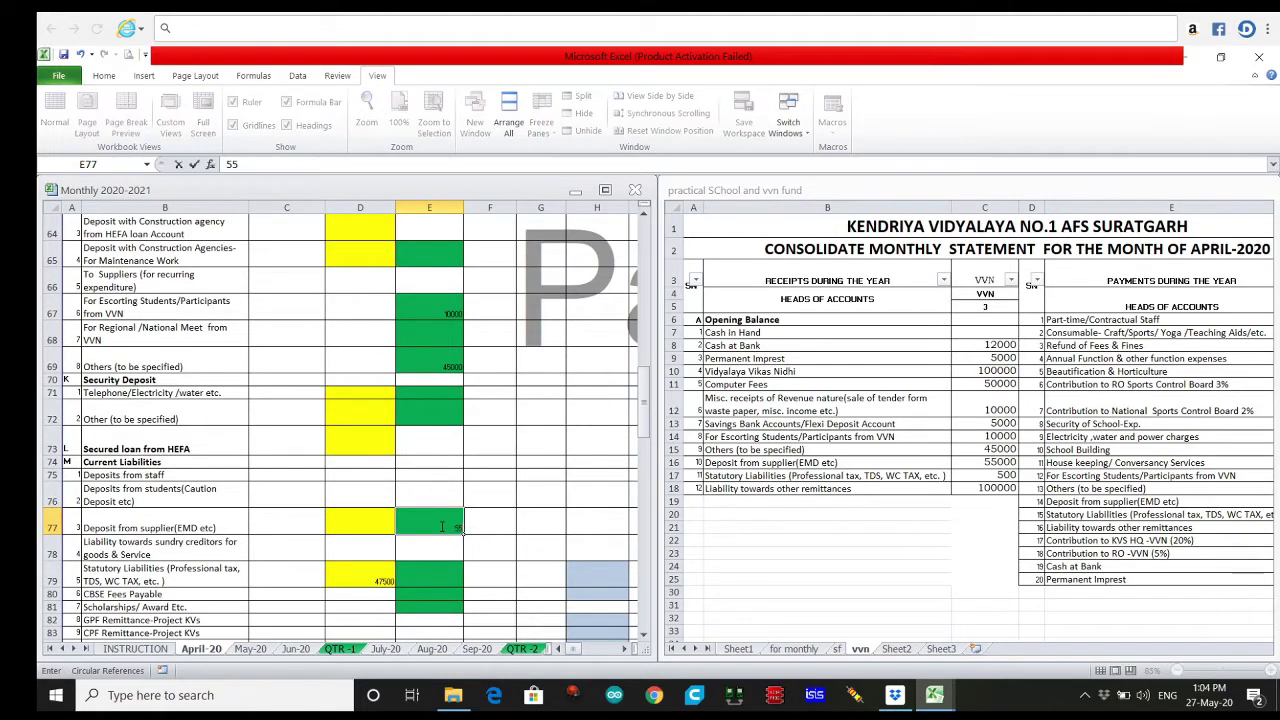
text(000)
- Enter 500 as the VVN amount for Statutory Liabilities (Professional tax, TDS, WC TAX, etc.) in E79
click(452, 568)
scroll(436, 460, down, 2)
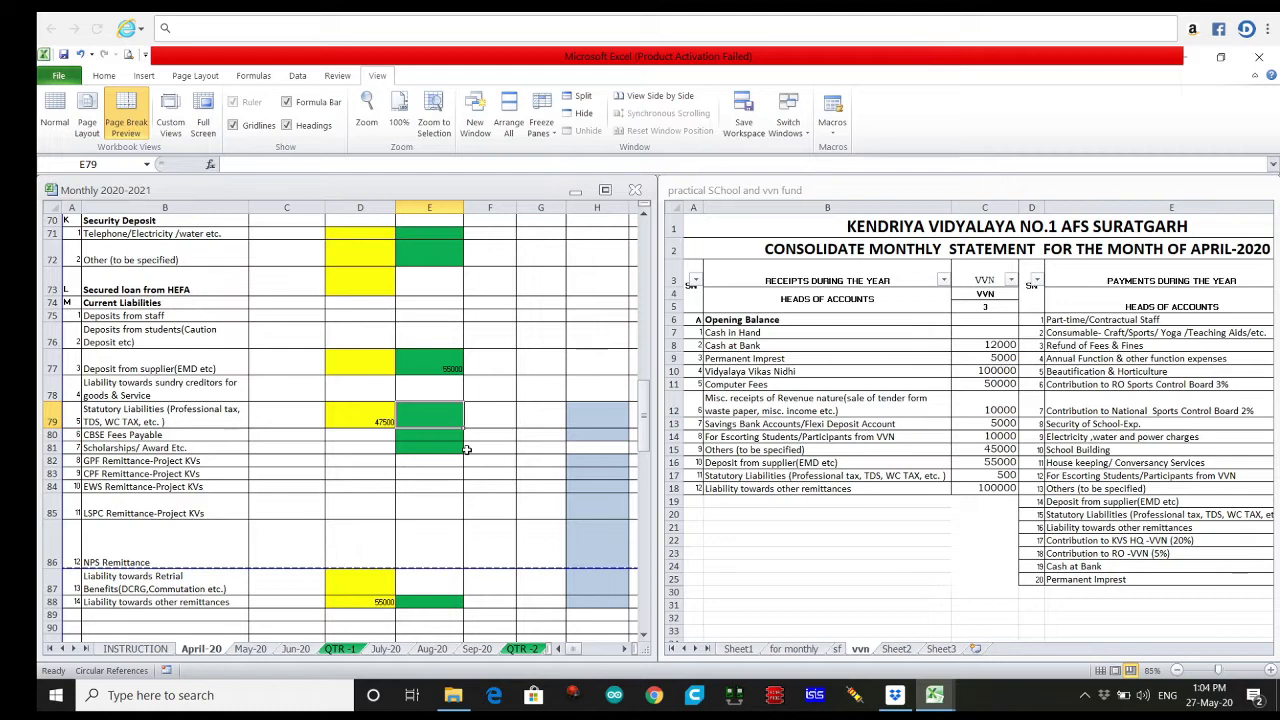
text(500)
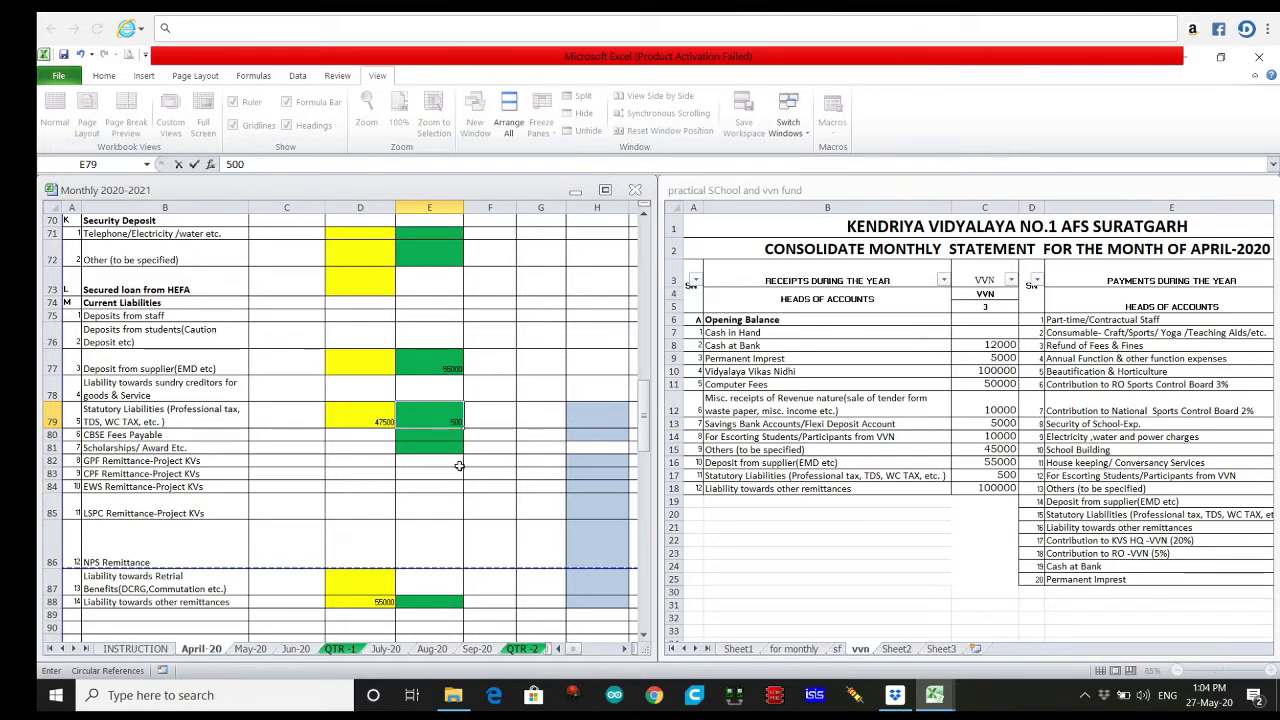
click(442, 540)
- Enter 100000 as the VVN amount for Liability towards other remittances in E88
scroll(442, 528, down, 2)
click(433, 492)
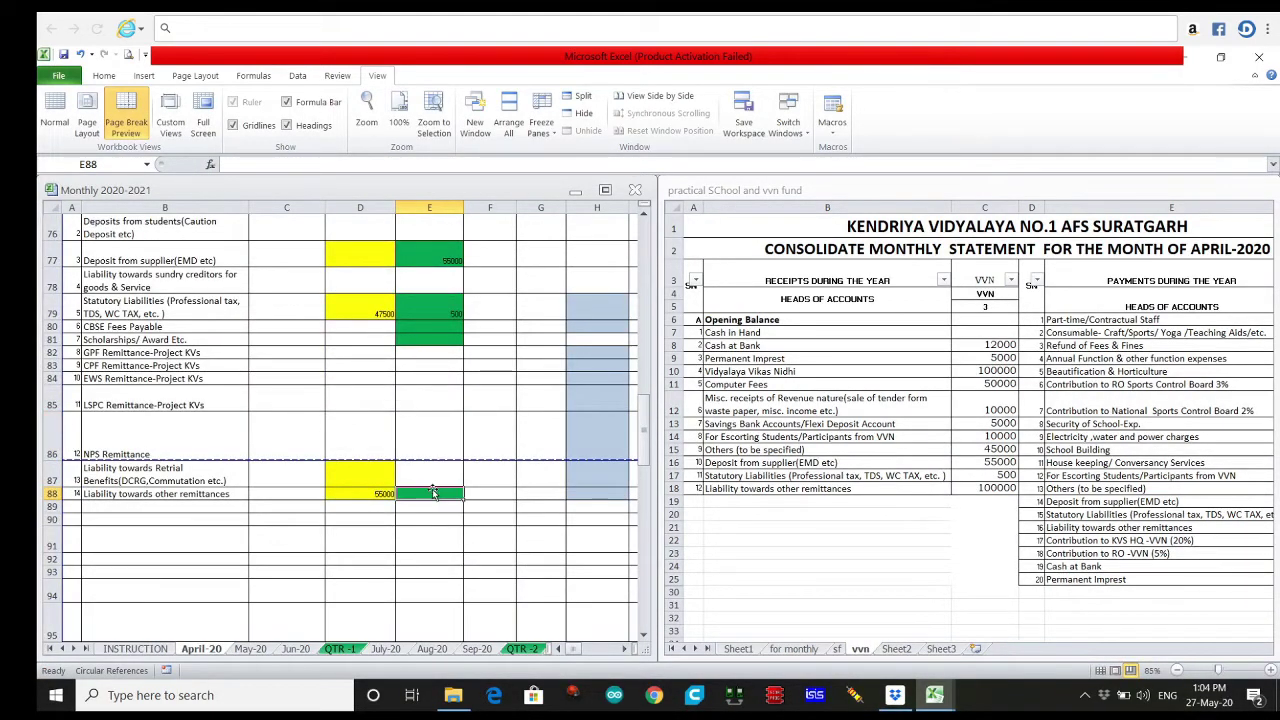
text(1)
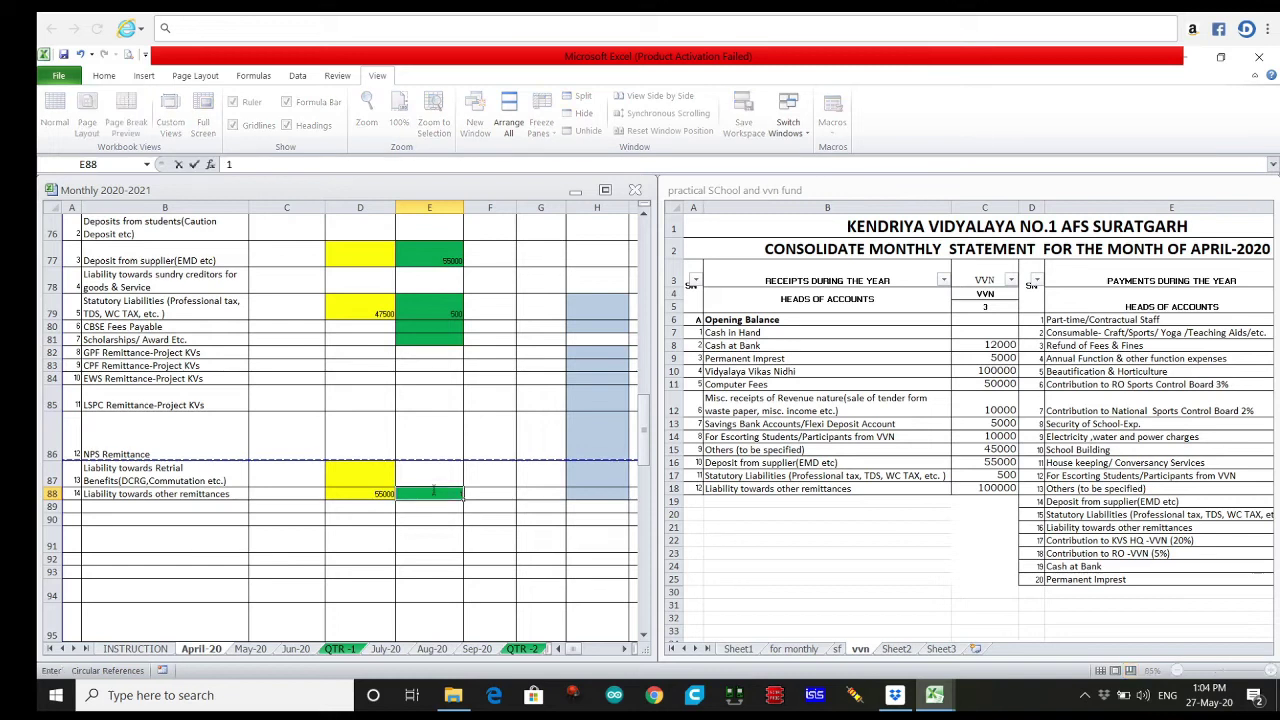
text(000)
text(0)
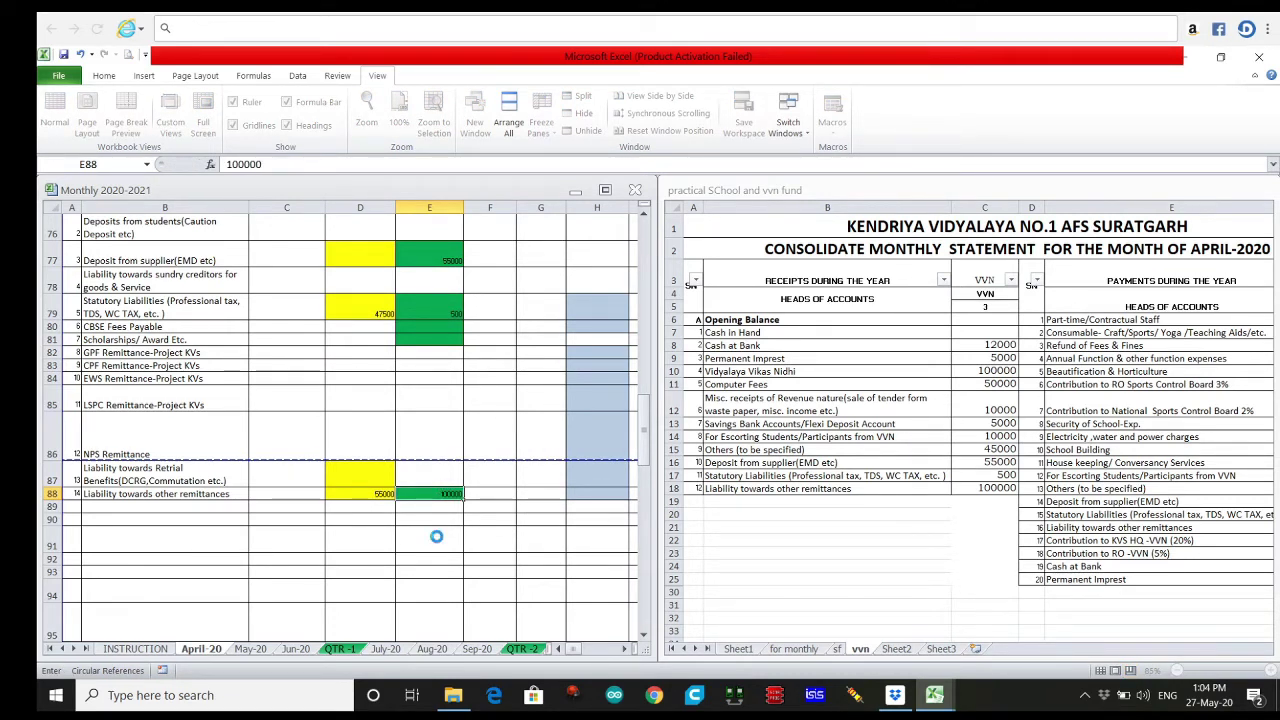
click(436, 537)
- Using the payments list in the practical school and vvn fund workbook, enter the VVN payment of 45,000 for Part-time/Contractual Staff in P36 of April-20
scroll(450, 536, up, 15)
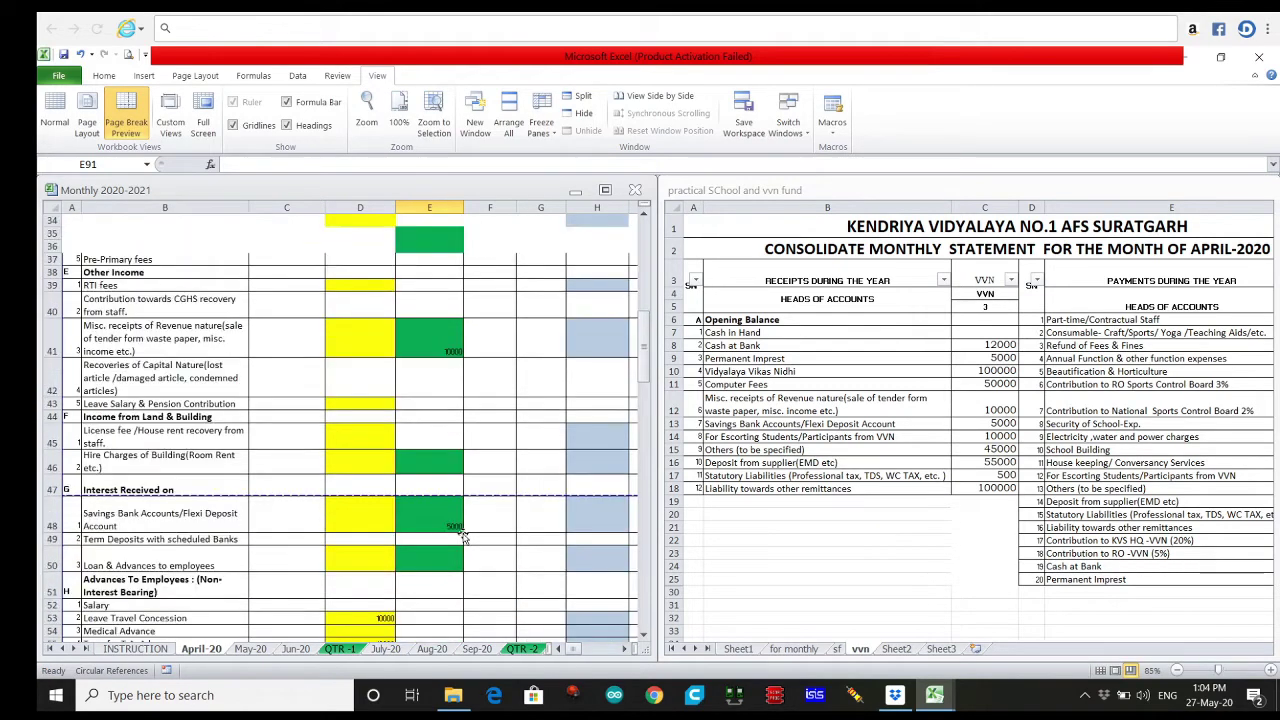
click(625, 649)
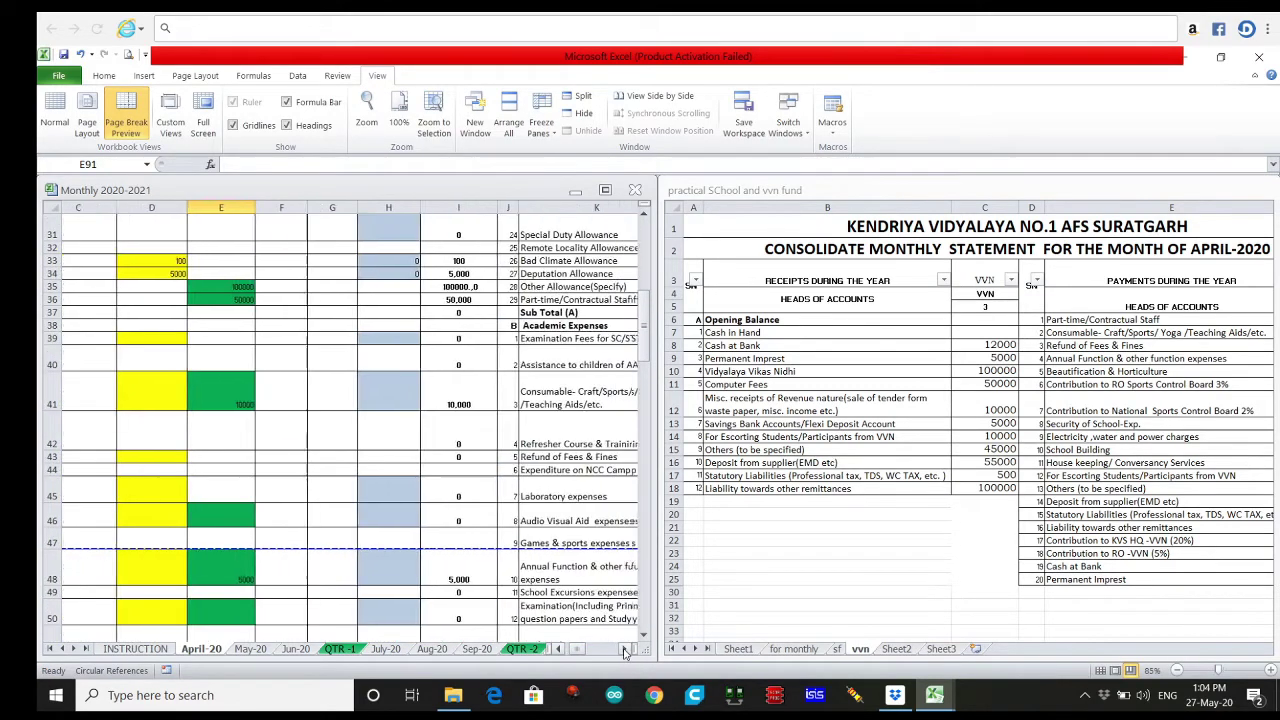
click(625, 649)
click(625, 649)
click(625, 649)
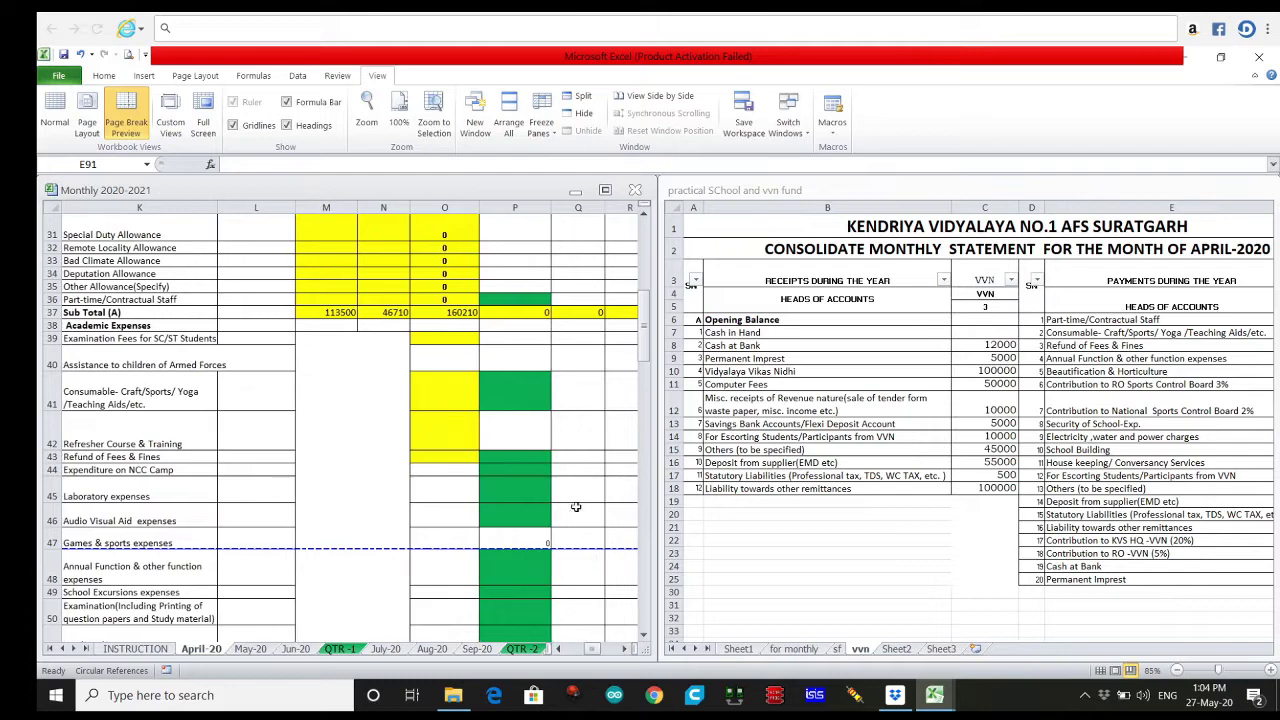
click(1093, 405)
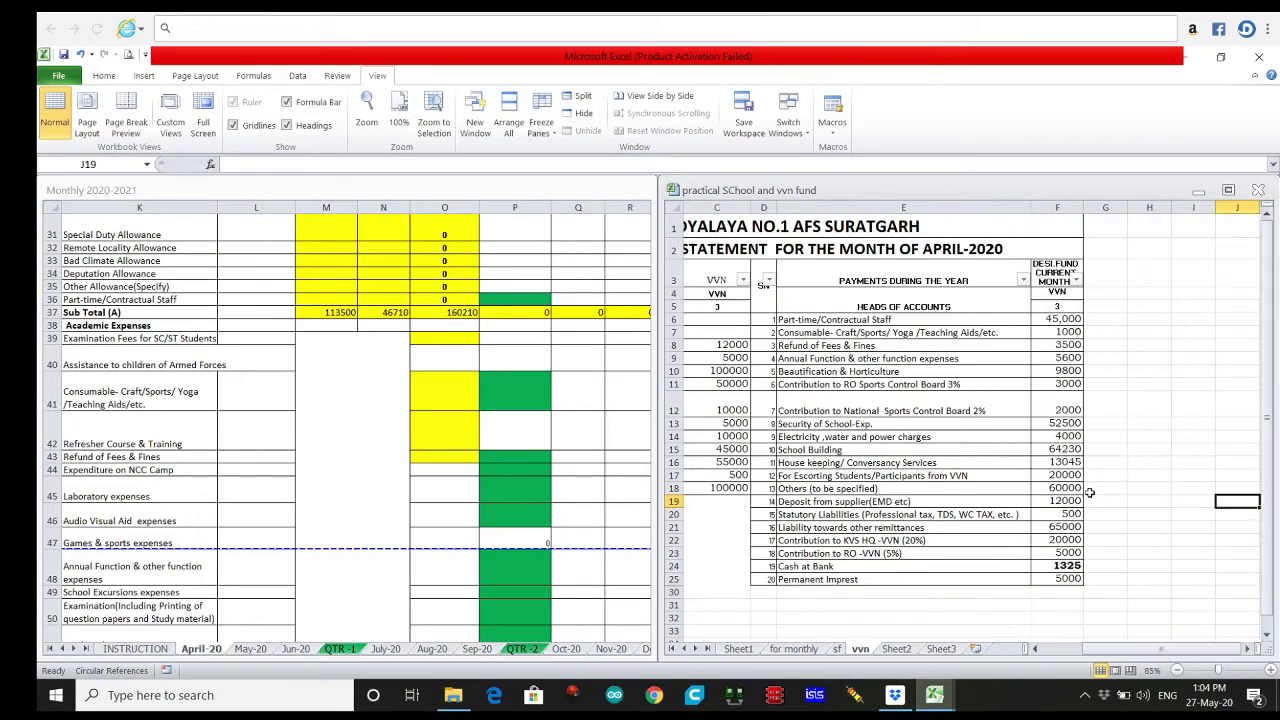
click(507, 300)
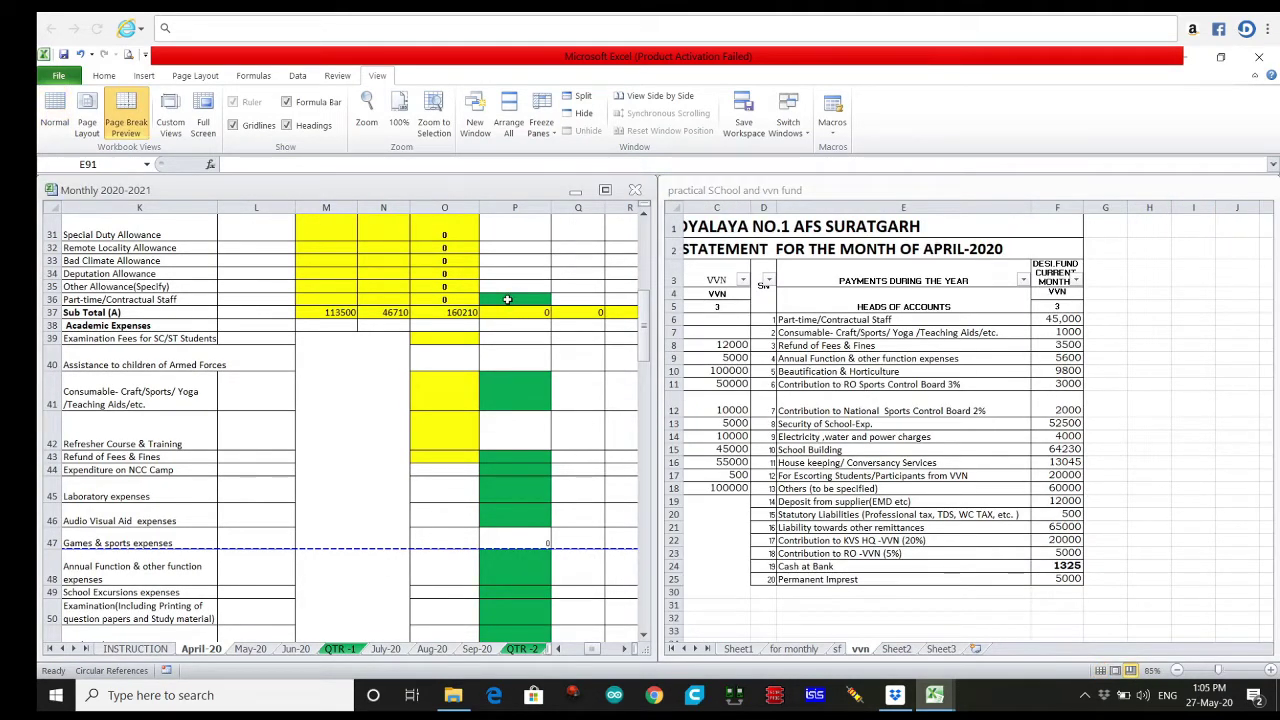
click(507, 300)
text(45,0)
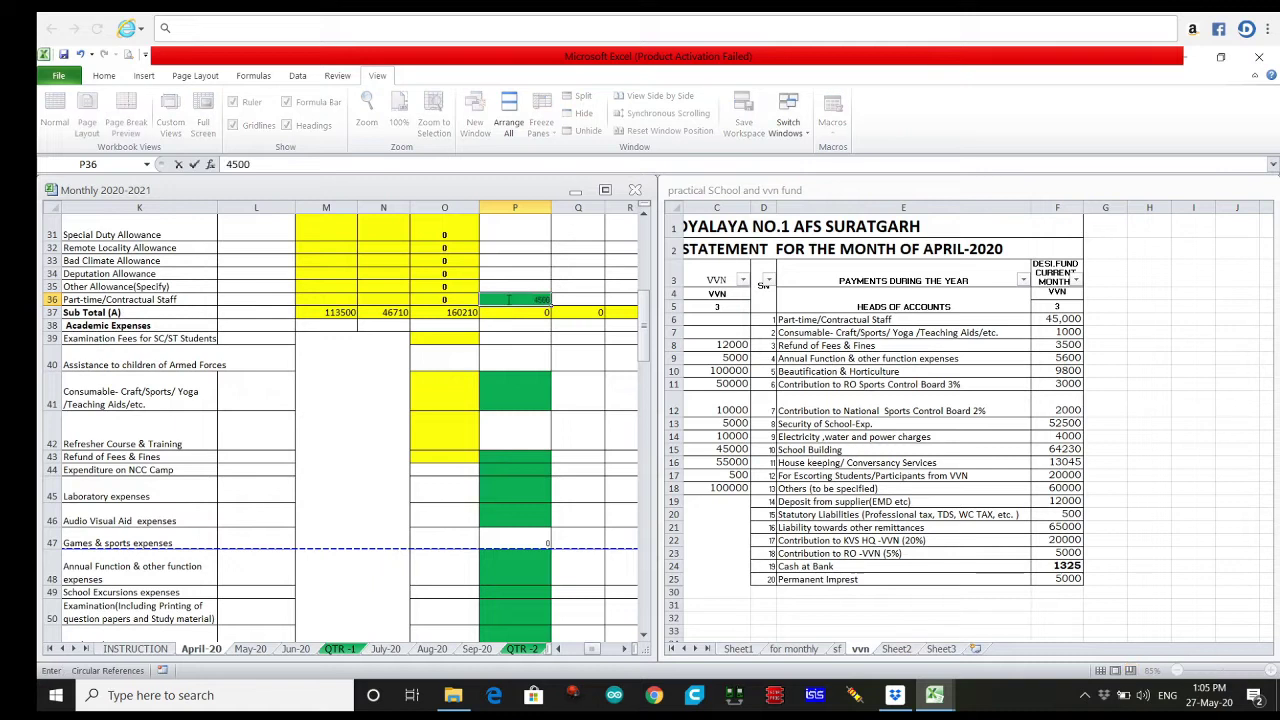
text(00)
- Under Academic Expenses, enter VVN payments of 1000 for Consumable- Craft/Sports/Yoga/Teaching Aids in P41 and 3500 for Refund of Fees & Fines in P43
click(530, 390)
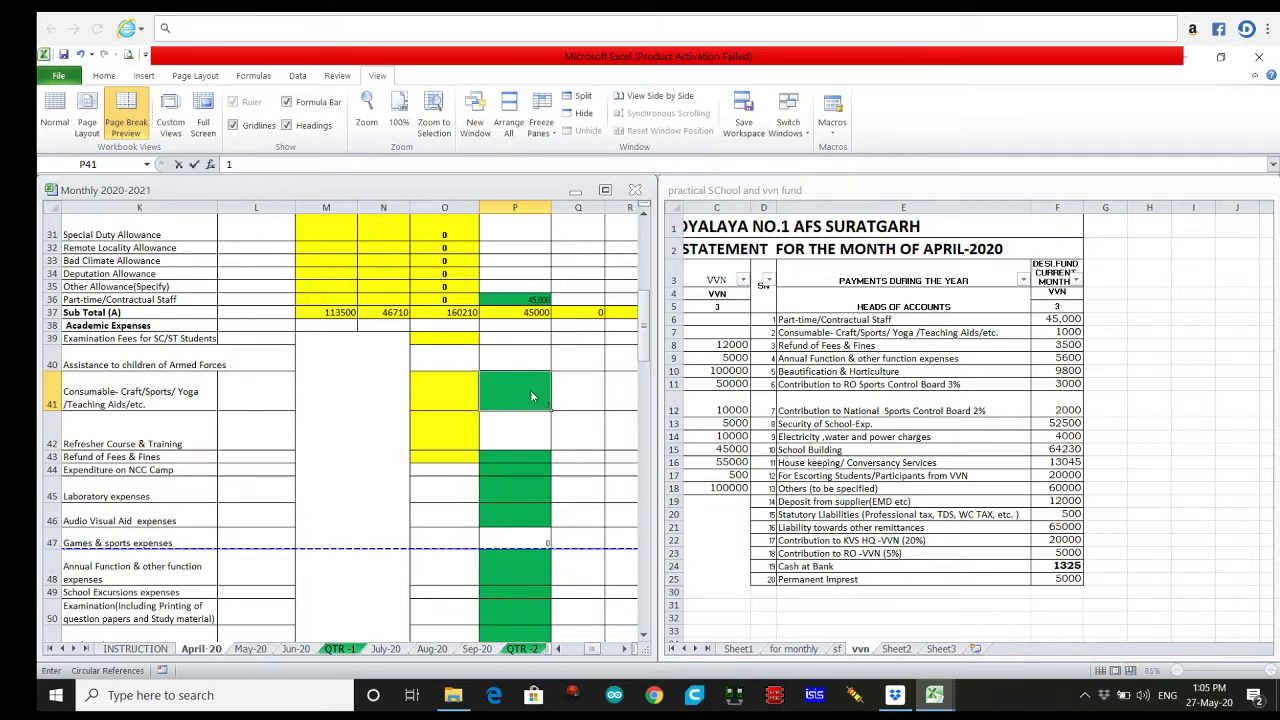
text(1000)
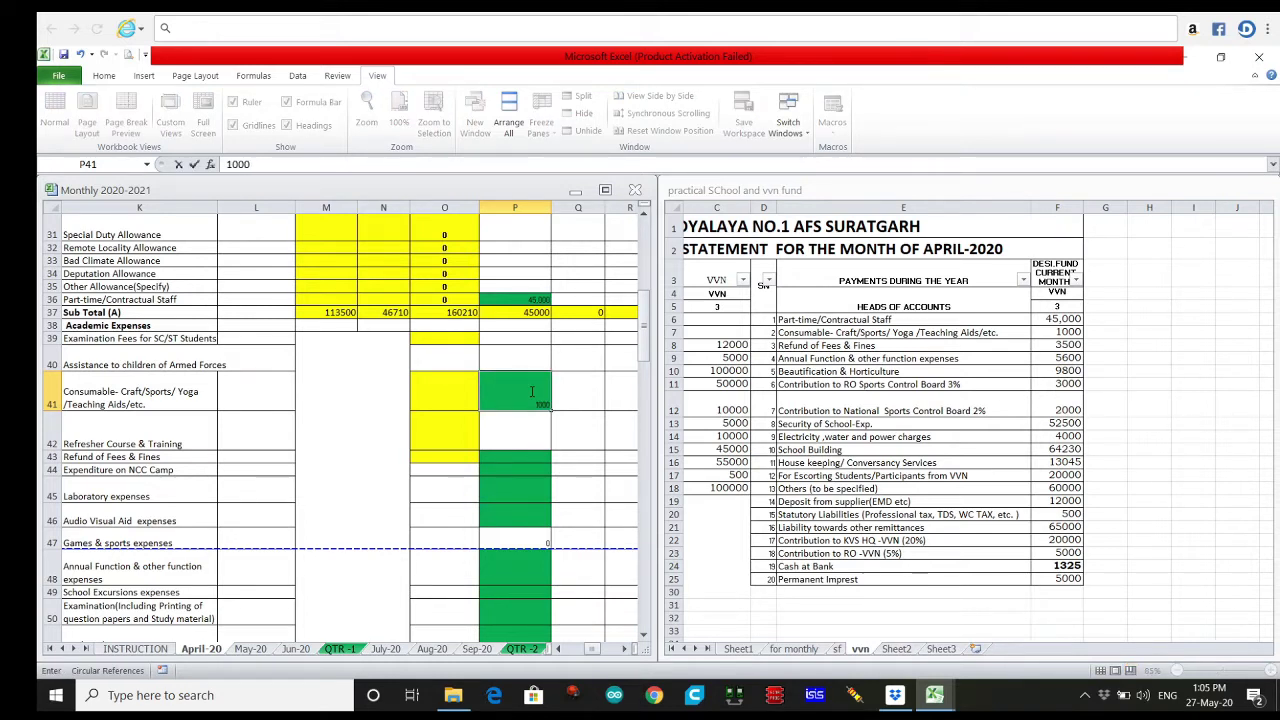
click(522, 466)
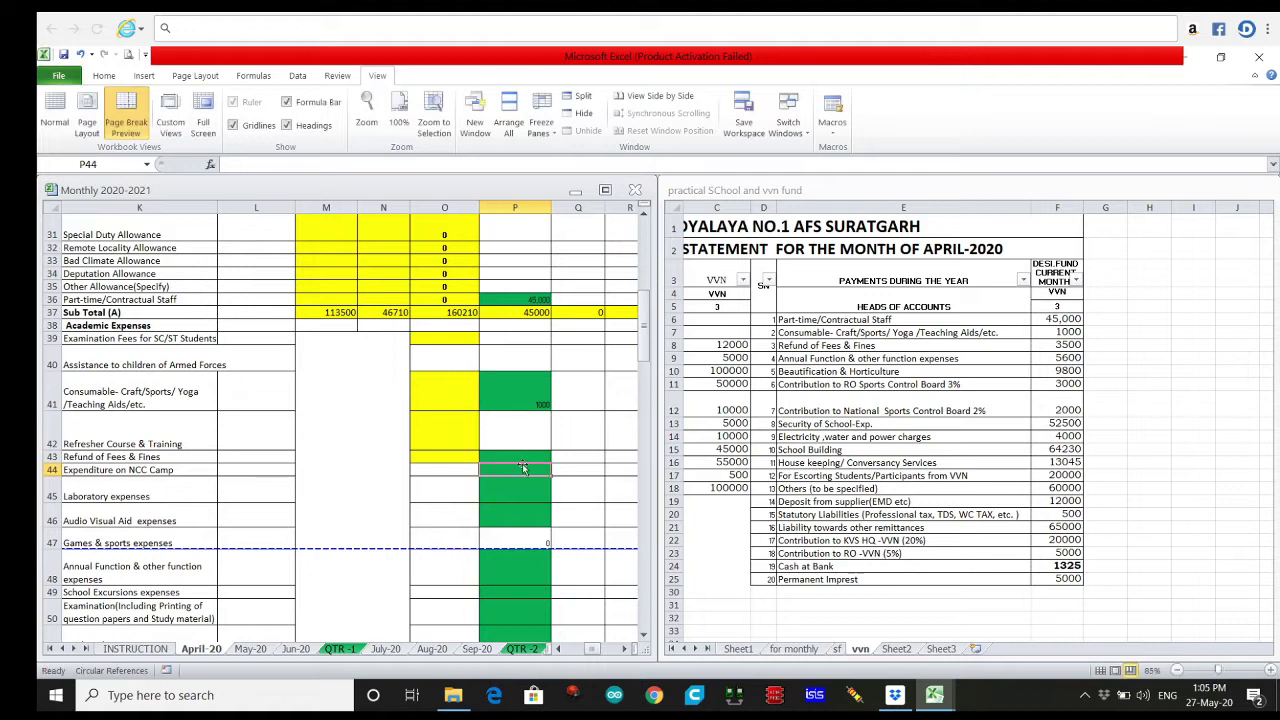
click(523, 455)
text(3)
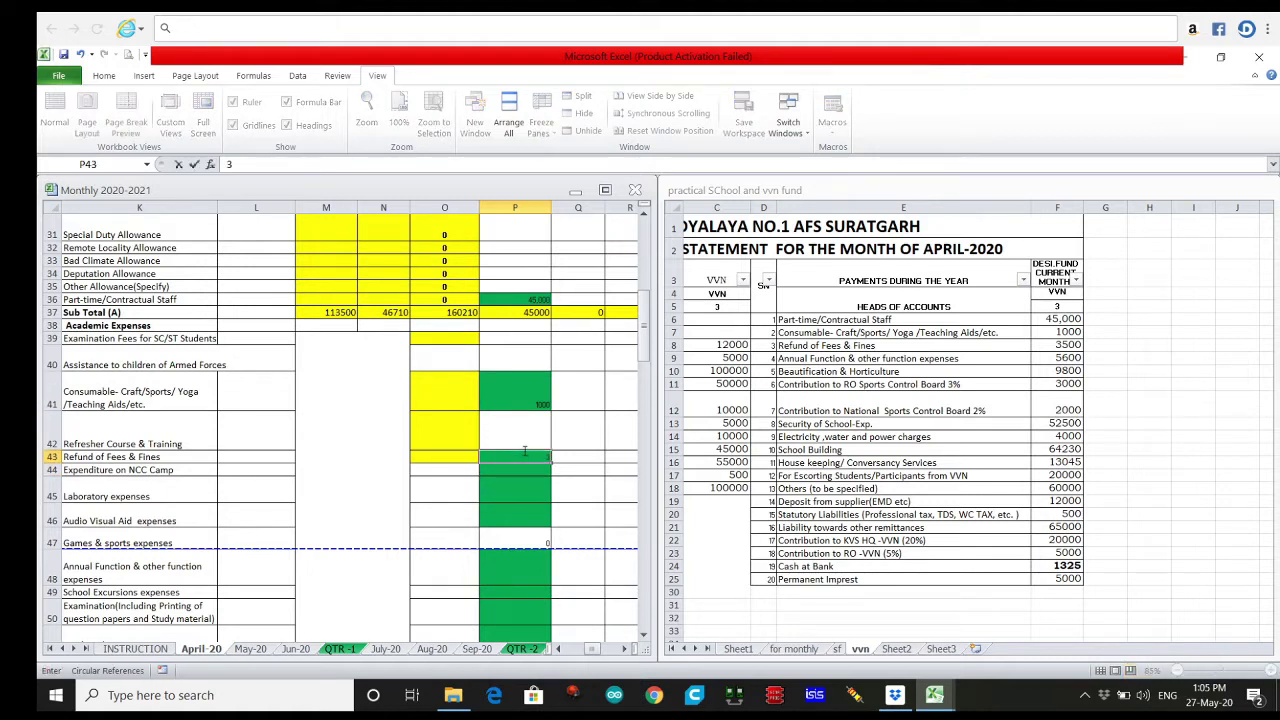
text(500)
click(522, 490)
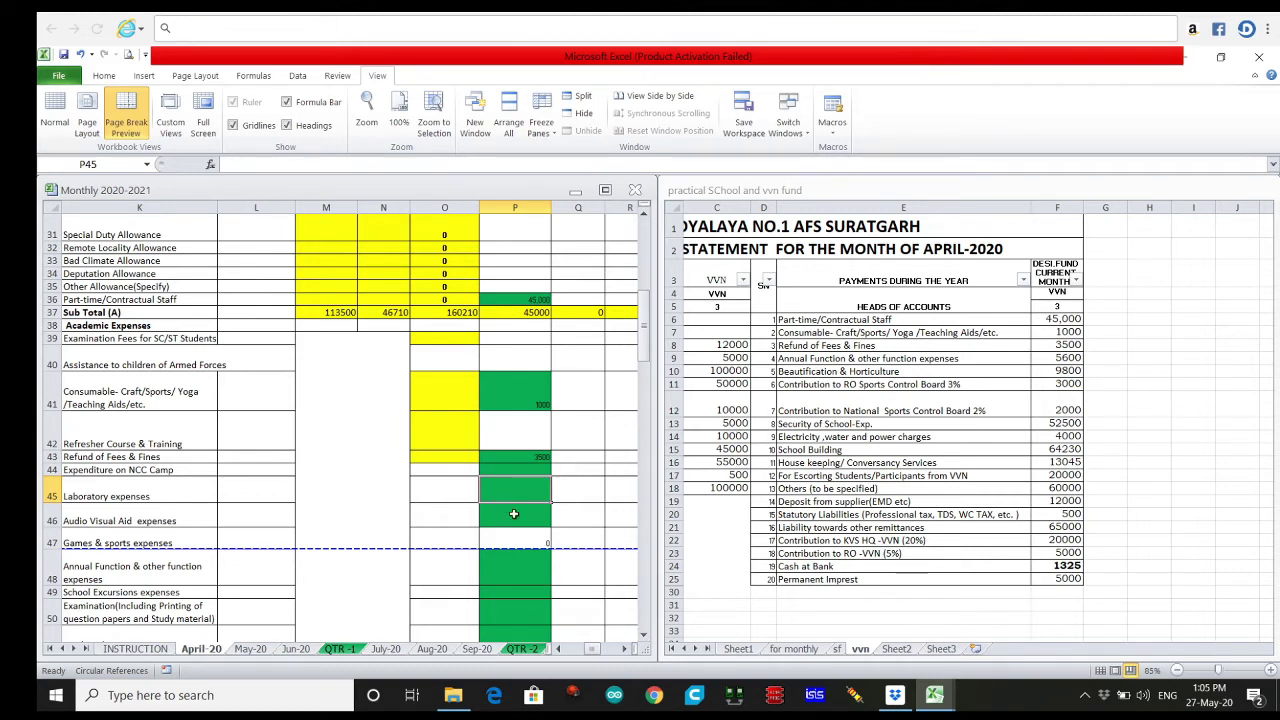
- Enter 5600 as the VVN payment for Annual Function & other function expenses in P48
scroll(514, 530, down, 1)
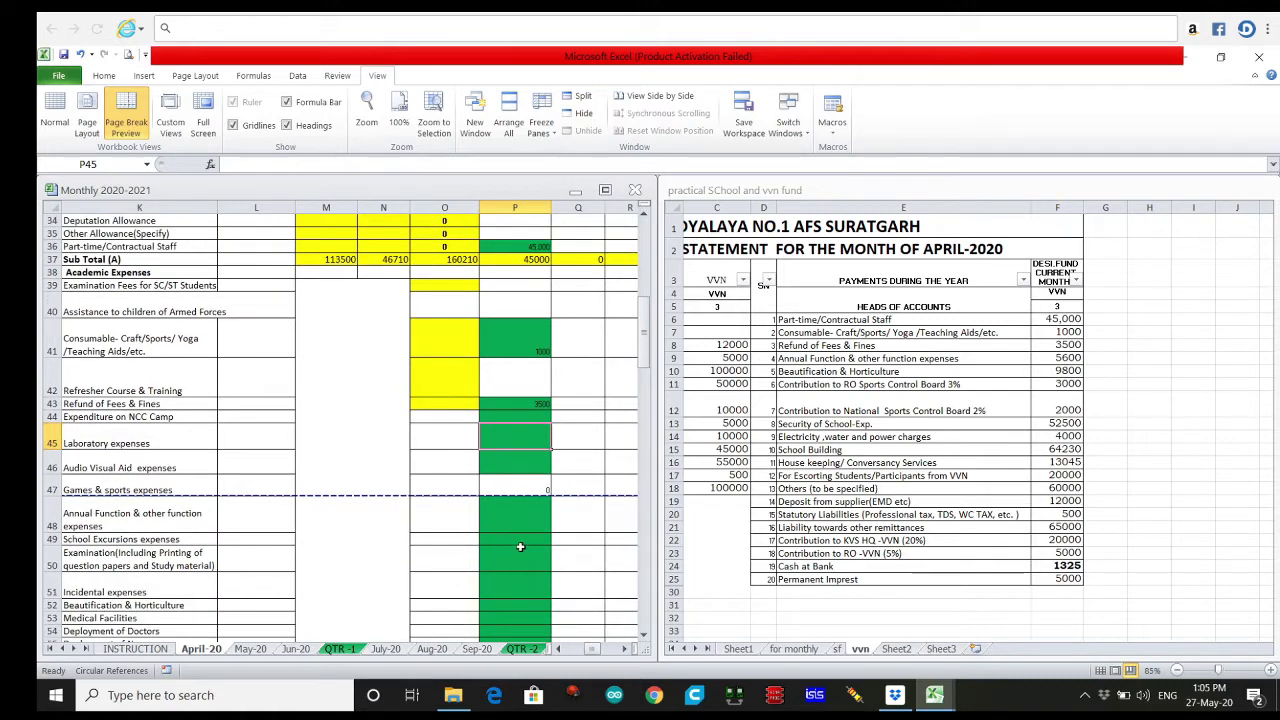
click(524, 521)
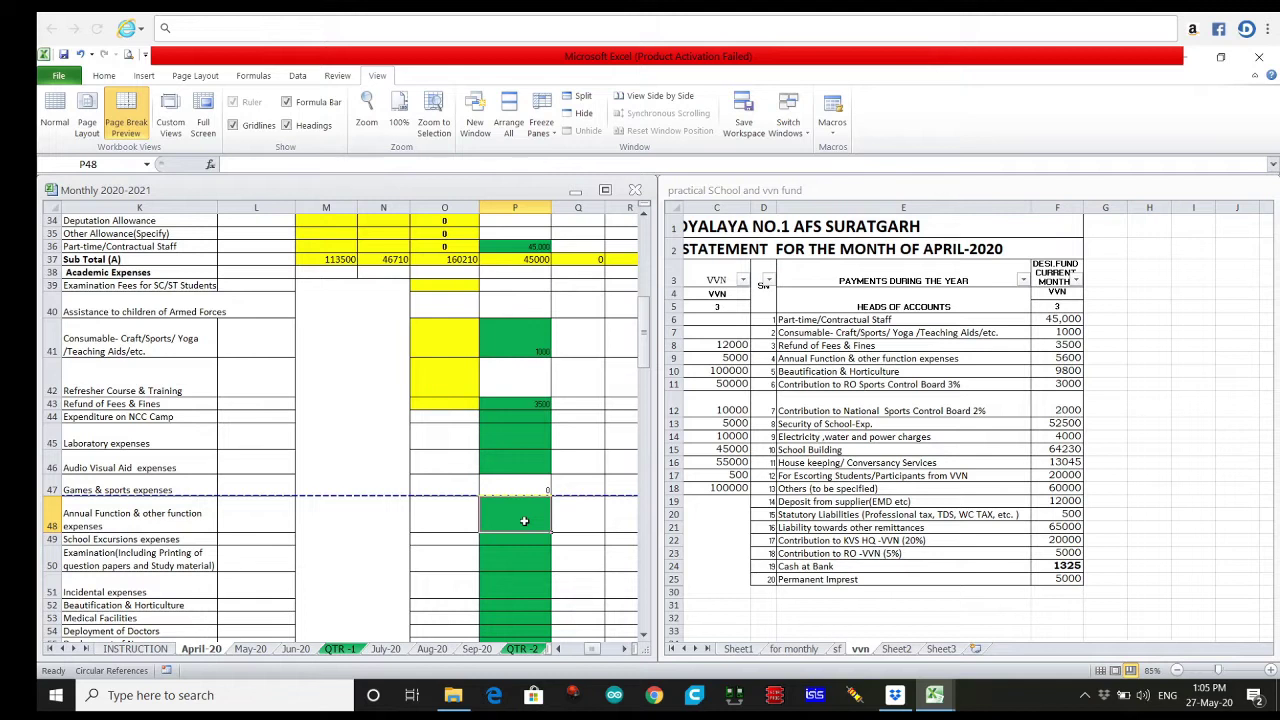
text(5600)
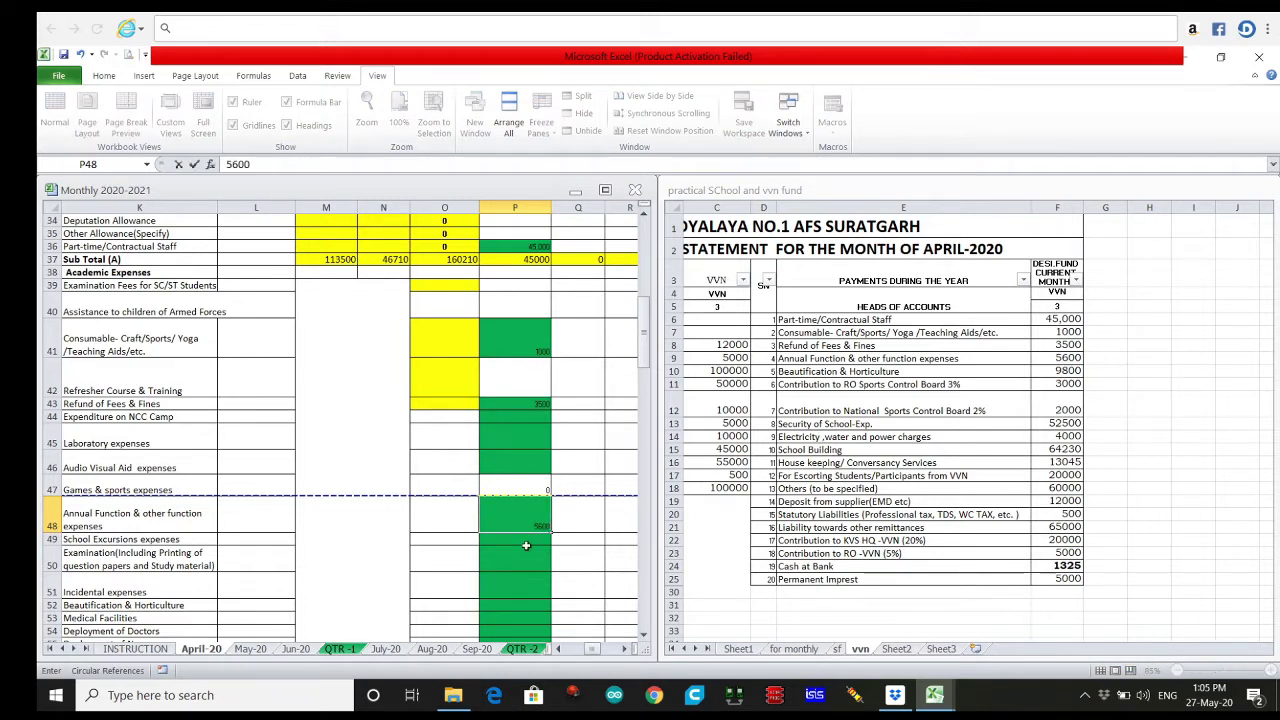
click(526, 548)
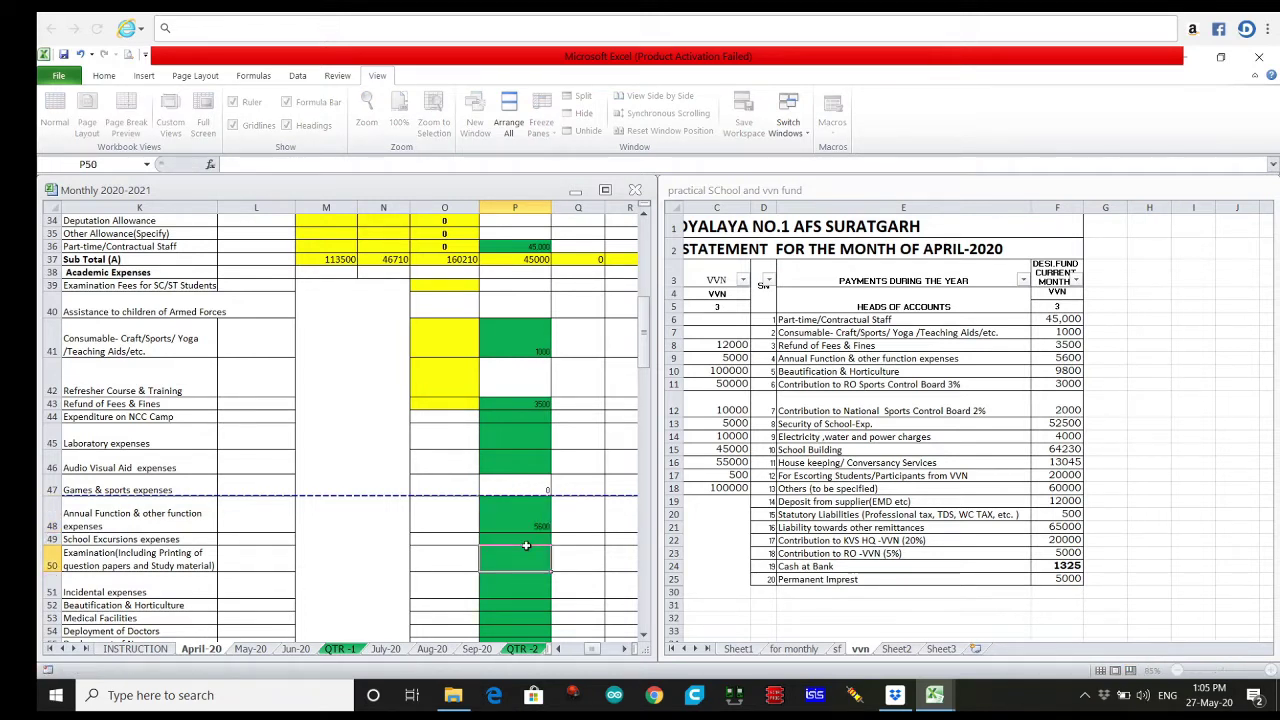
- Enter 9800 as the VVN payment for Beautification & Horticulture in P52
scroll(526, 545, down, 1)
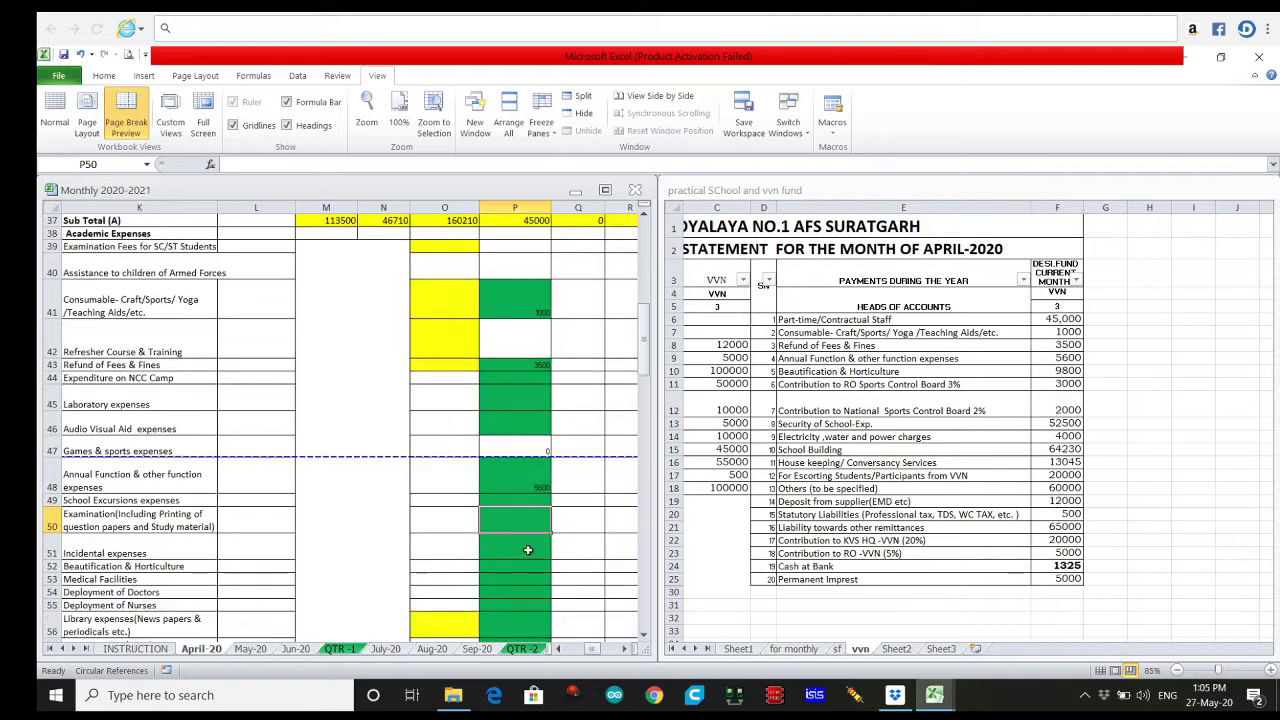
click(514, 568)
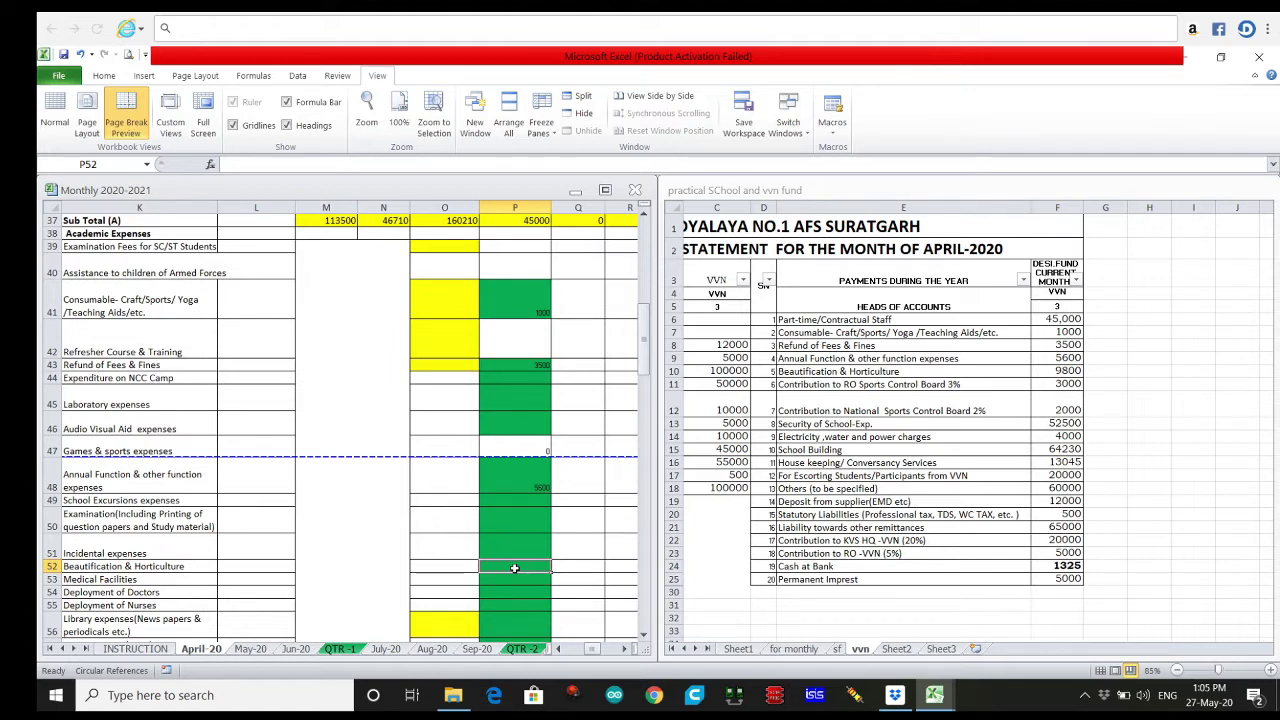
text(98)
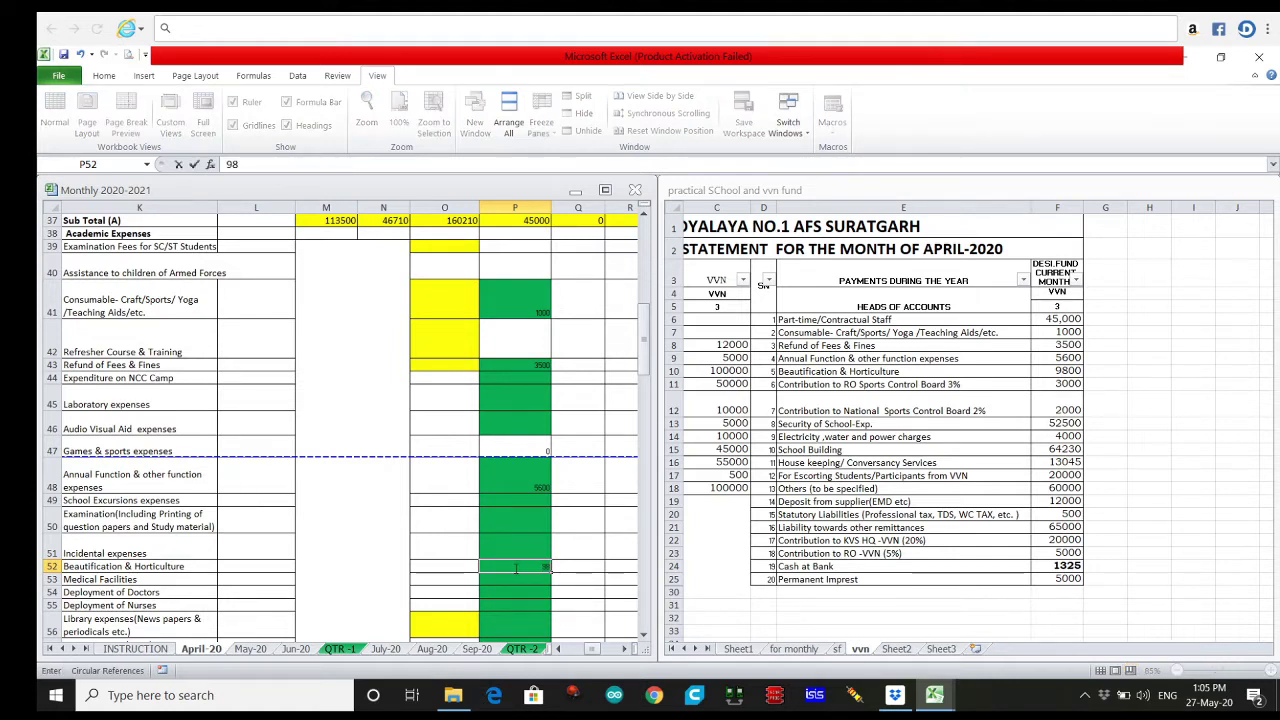
text(00)
click(511, 597)
- Enter VVN payments of 3000 for Contribution to RO Sports Control Board 3% in P63 and 2000 for Contribution to National Sports Control Board 2% in P64
scroll(514, 599, down, 3)
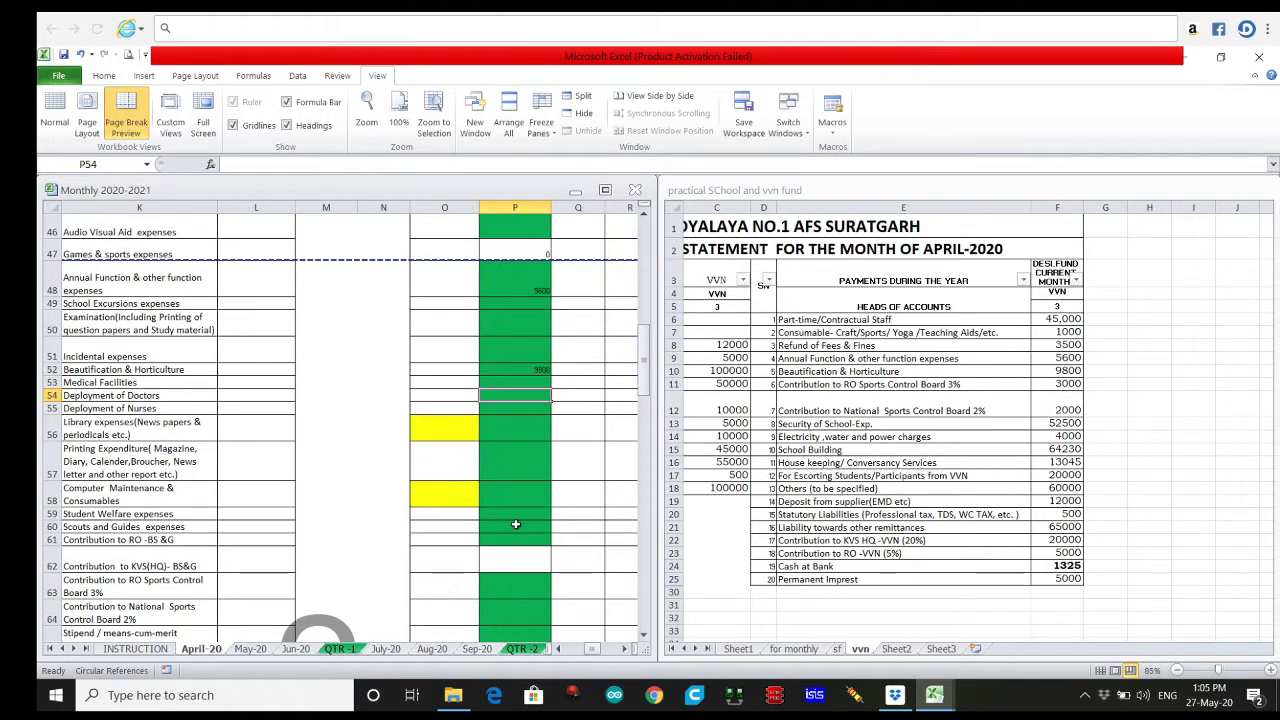
scroll(512, 540, down, 2)
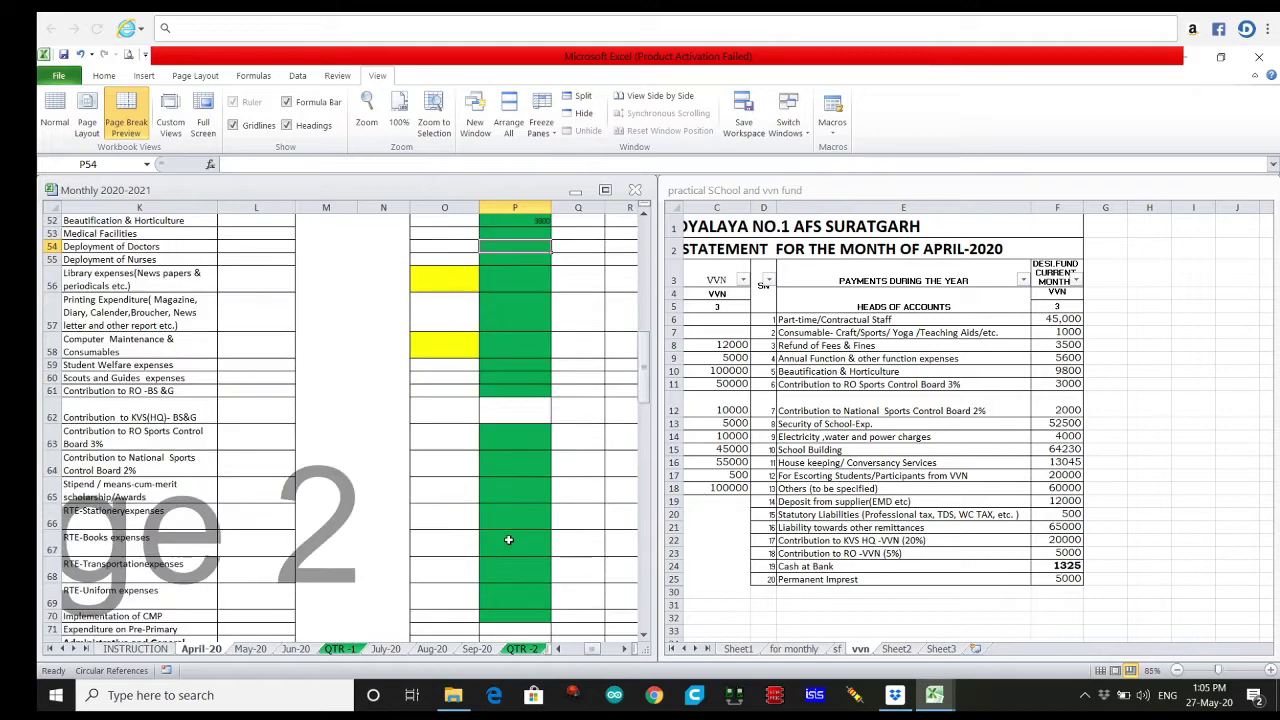
scroll(487, 397, up, 1)
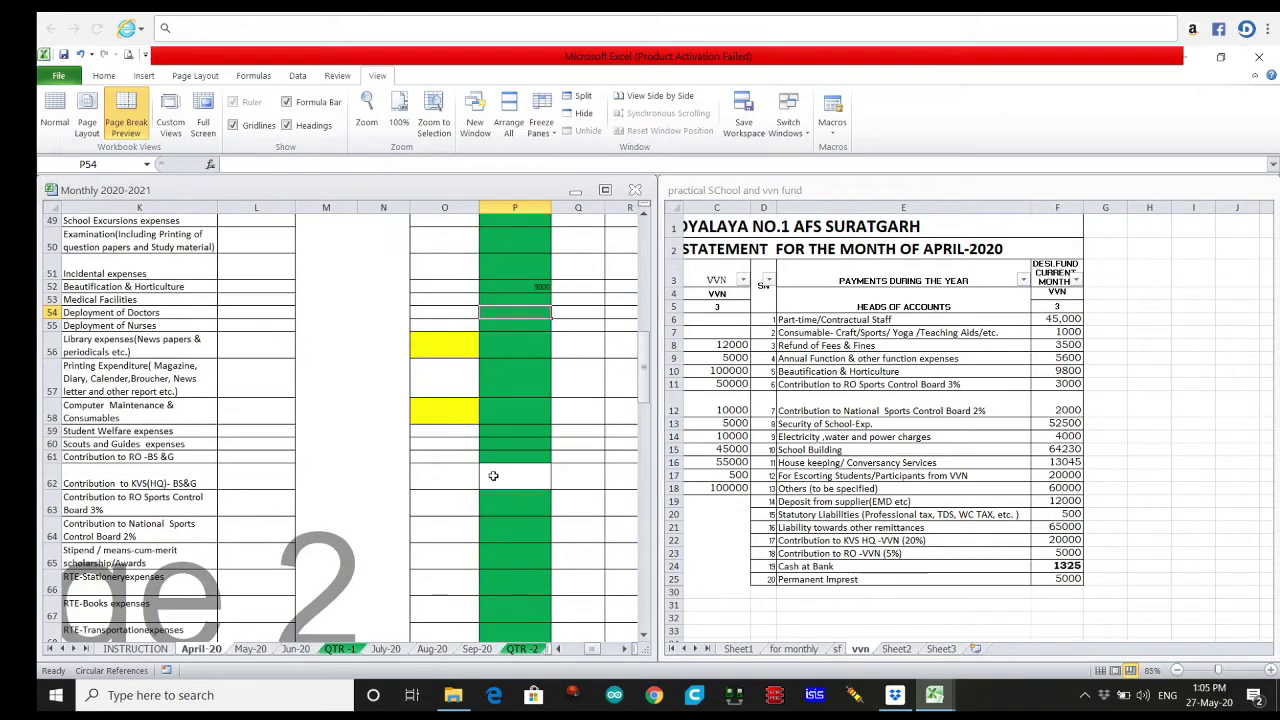
click(497, 508)
text(3000)
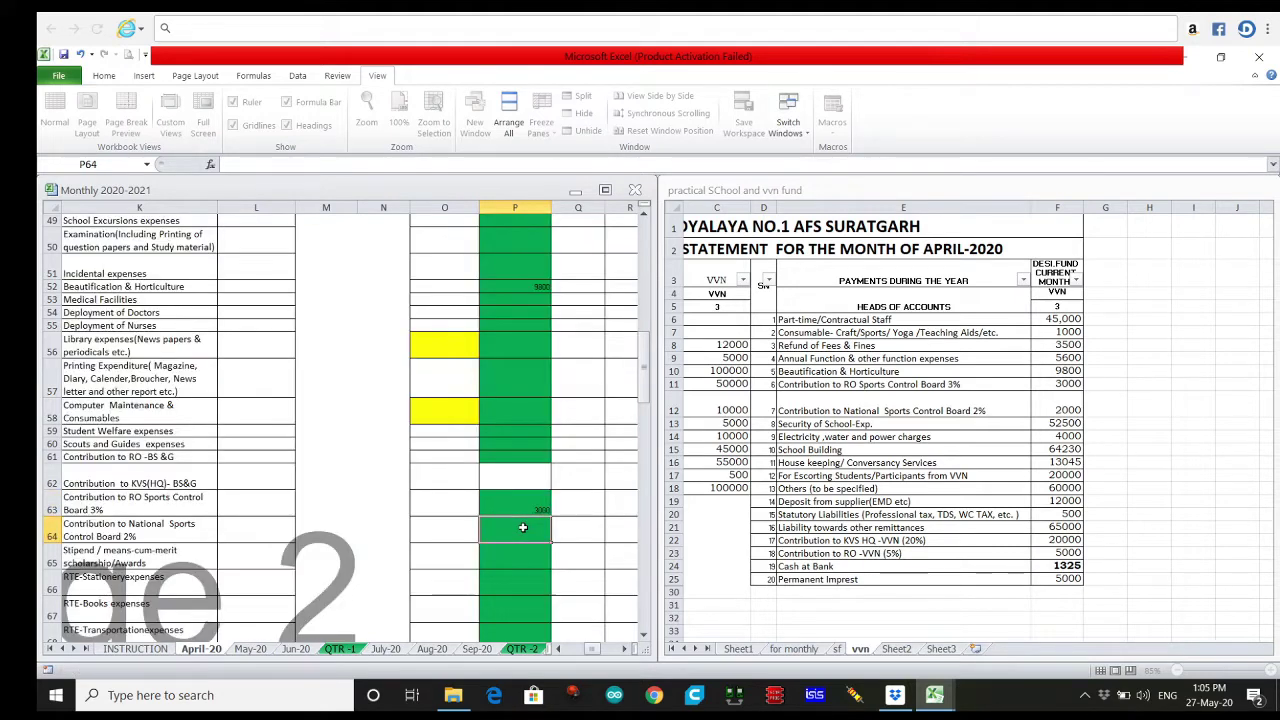
click(523, 528)
text(2000)
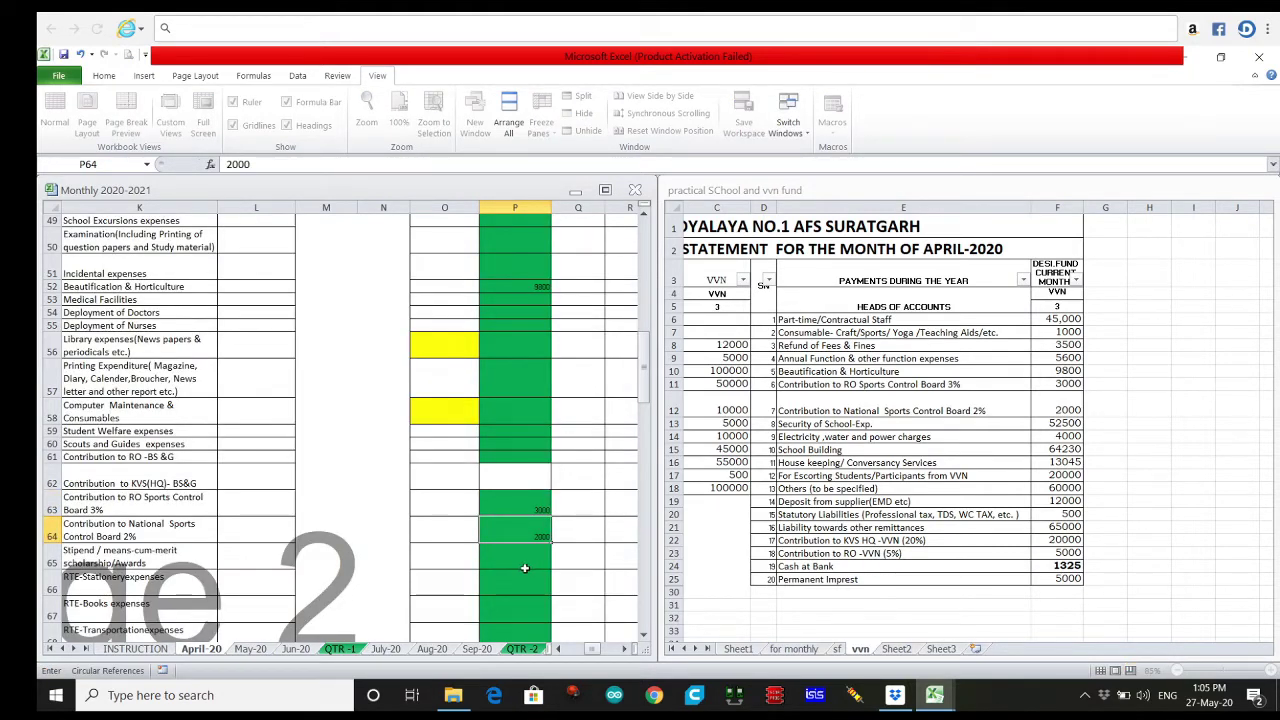
click(526, 553)
- Under Administrative and General Expenses, enter VVN payments of 52500 for Security of School-Exp. in P76 and 4000 for Electricity, water and power charges in P78
scroll(526, 553, down, 4)
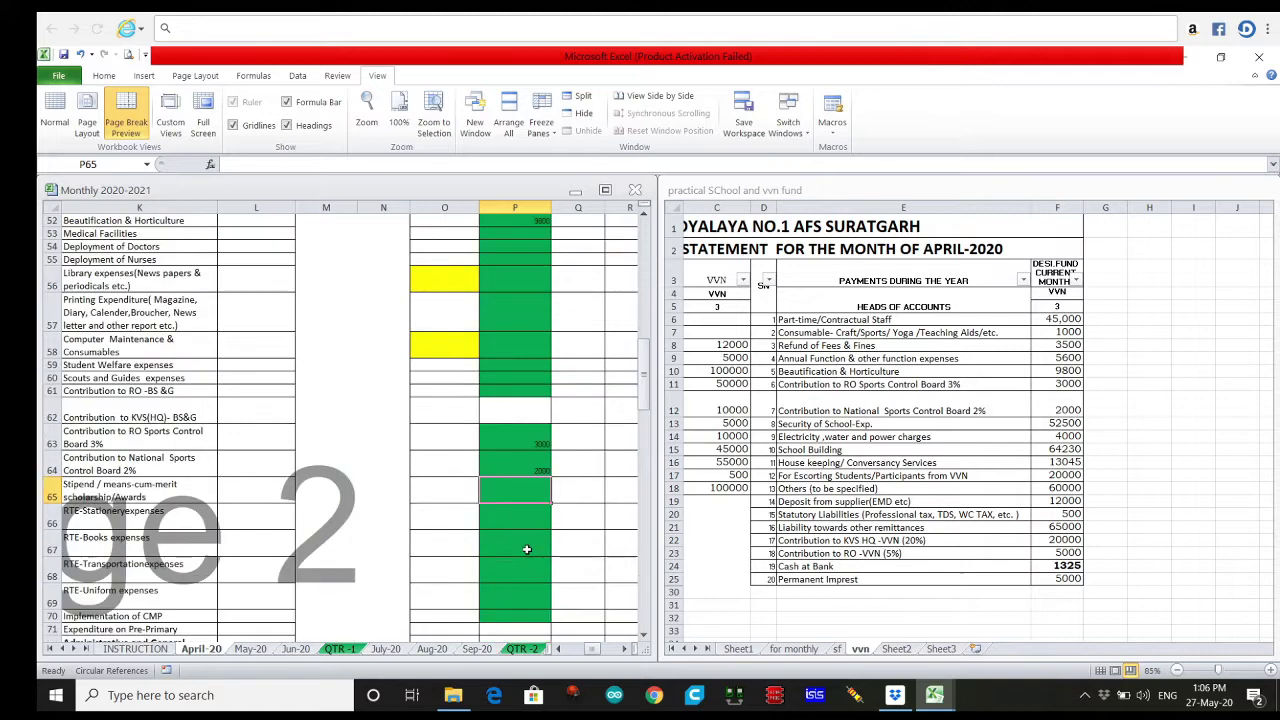
scroll(526, 549, down, 1)
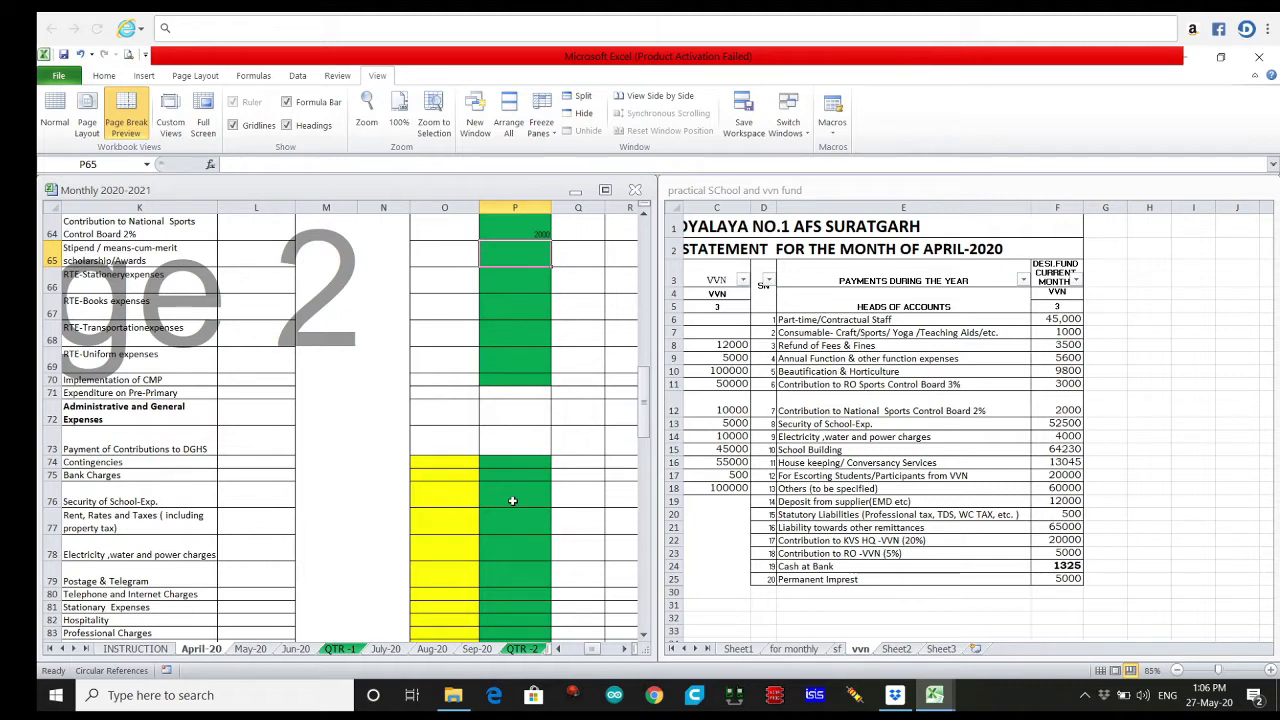
click(512, 502)
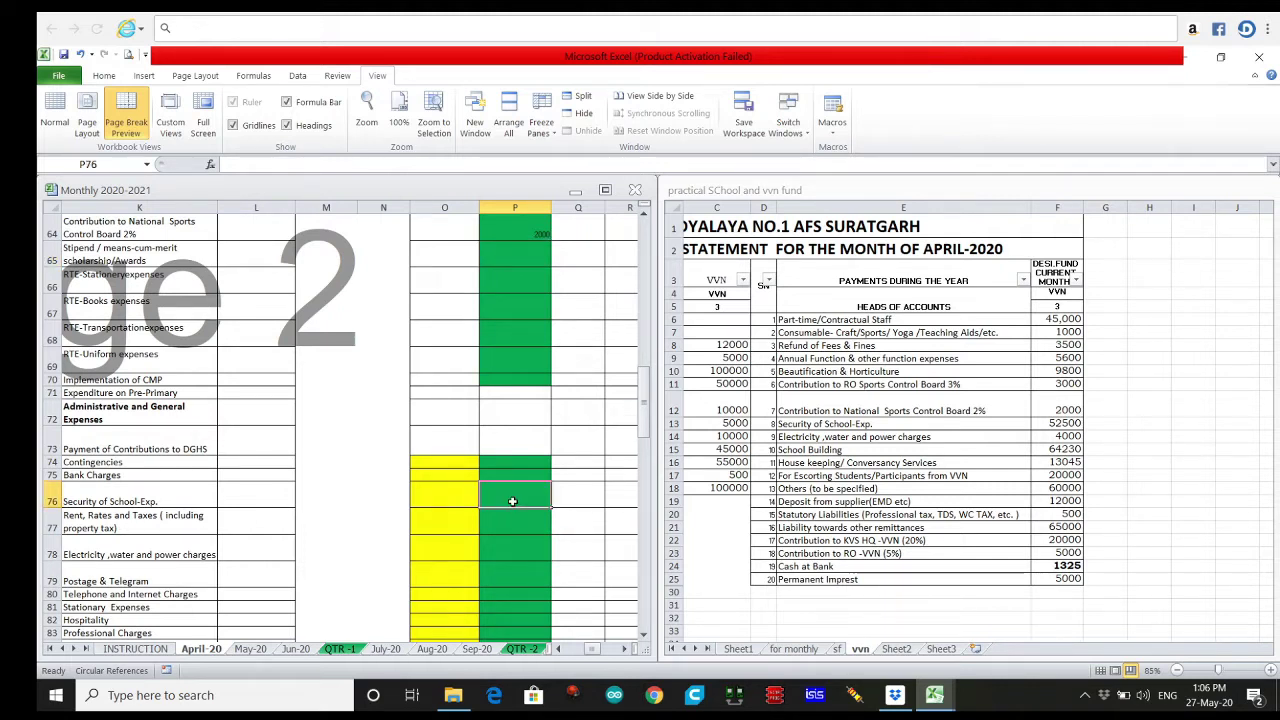
text(52500)
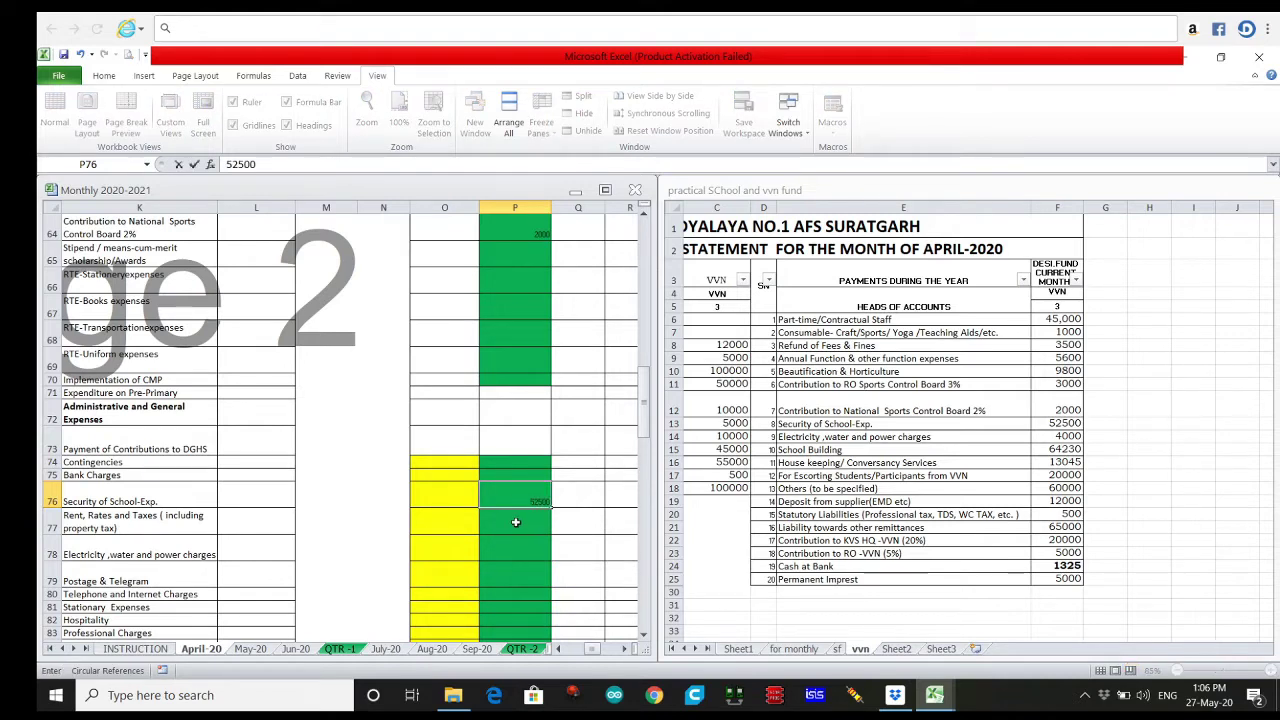
click(515, 522)
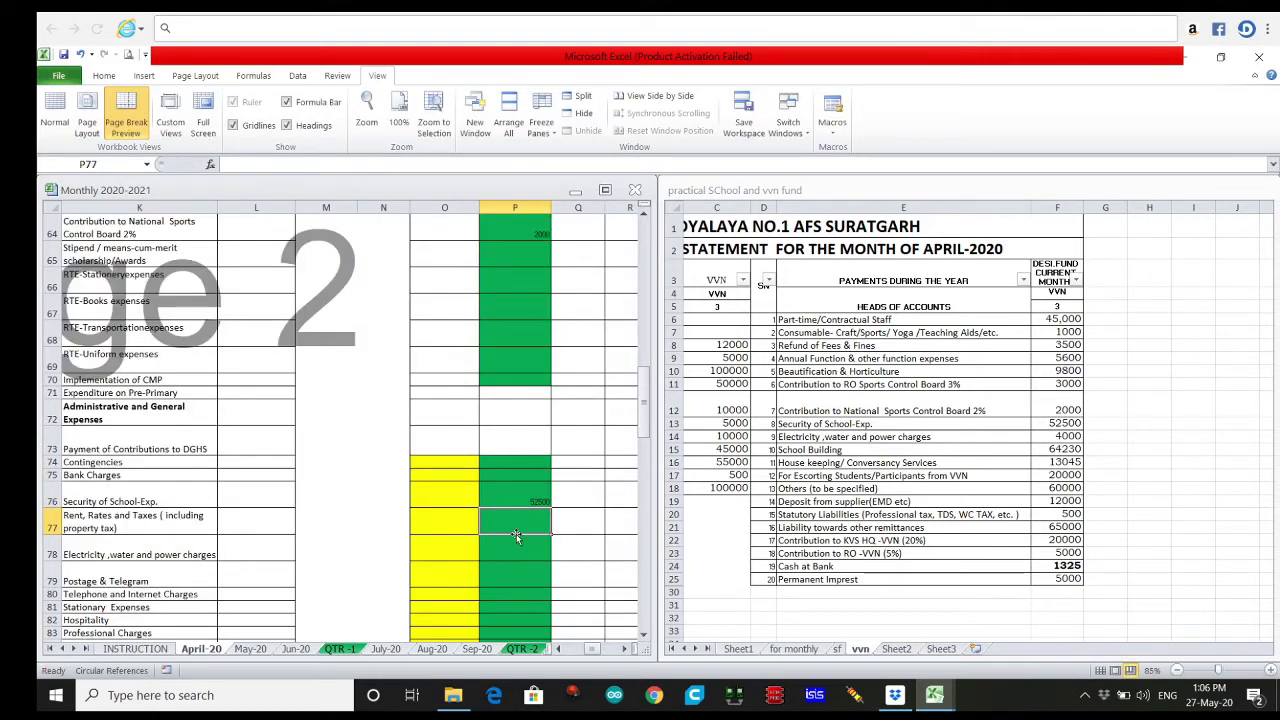
click(513, 553)
text(4000)
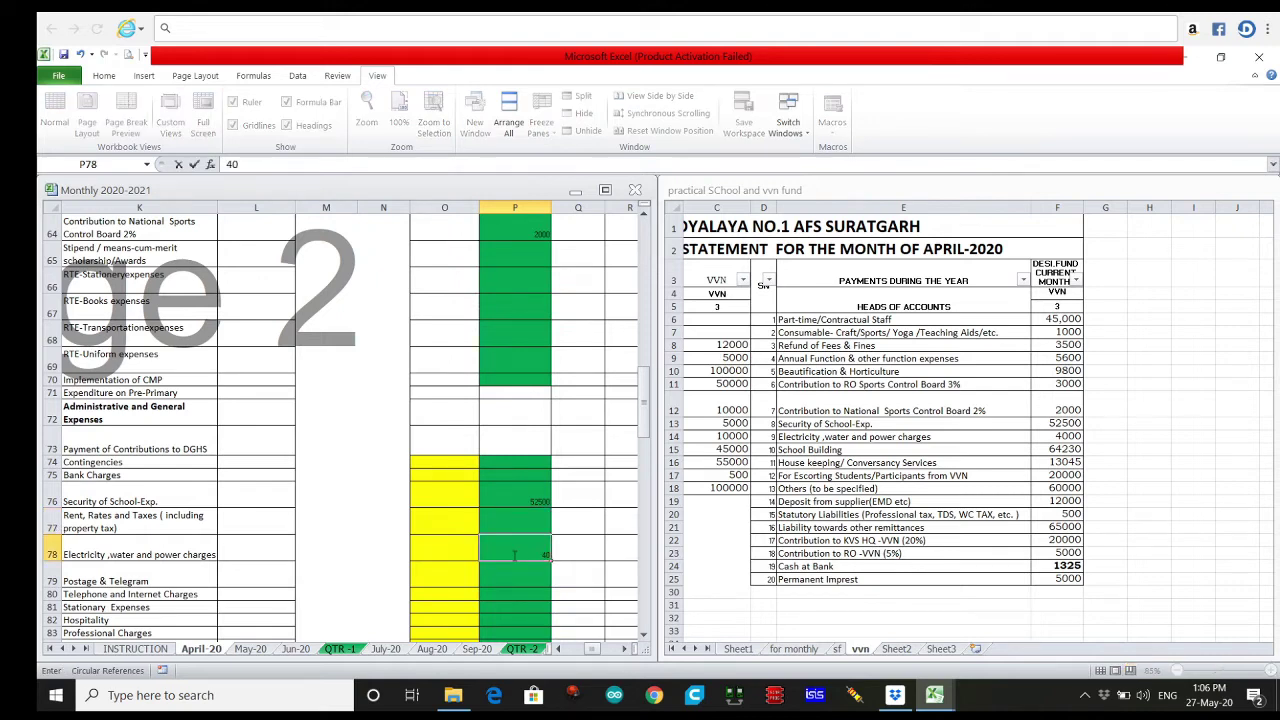
click(511, 590)
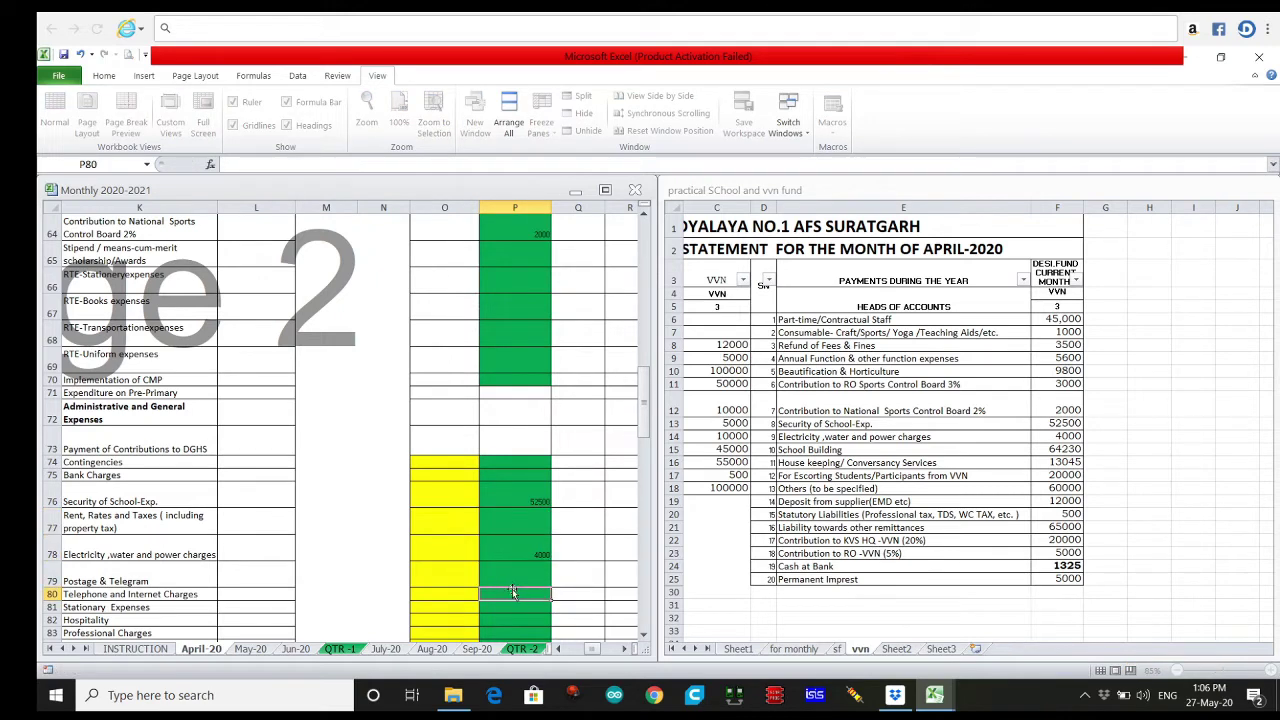
- Under Repairs & Maintenance, enter VVN payments of 64230 for School Building in P89 and 13045 for House keeping/ Conversancy Services in P91
scroll(511, 590, down, 1)
scroll(515, 556, down, 2)
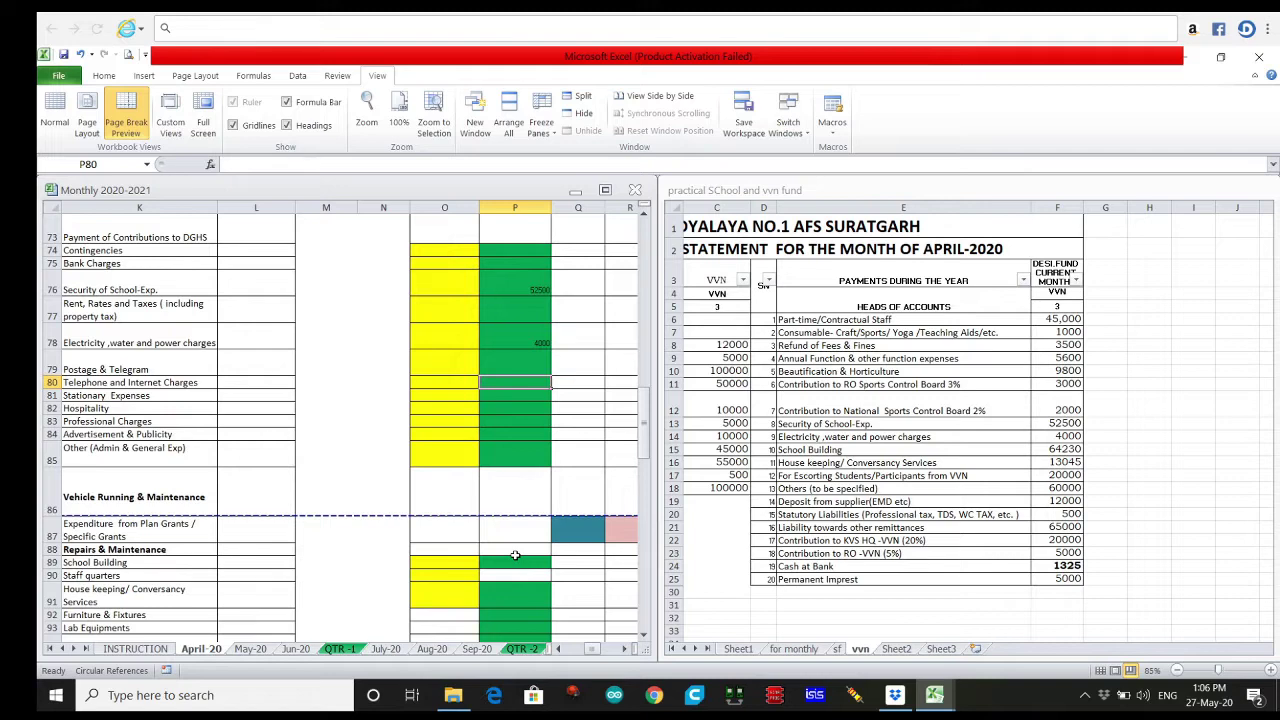
scroll(515, 556, down, 1)
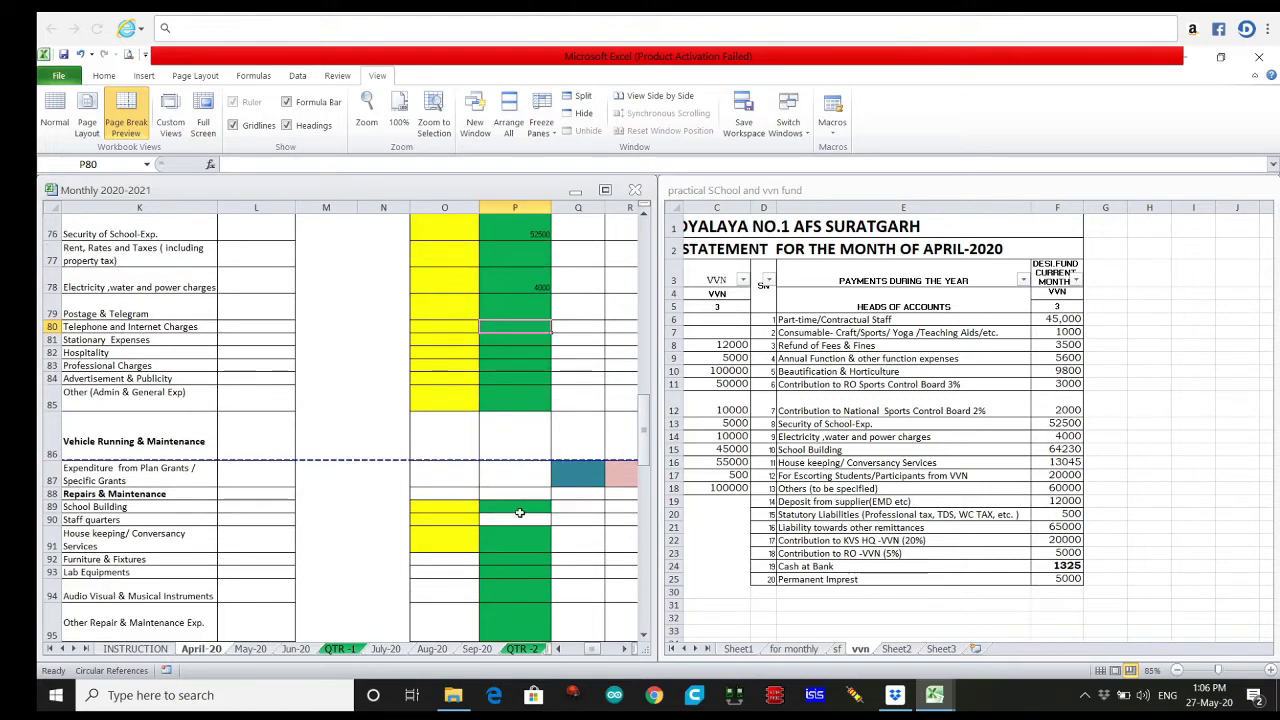
click(520, 509)
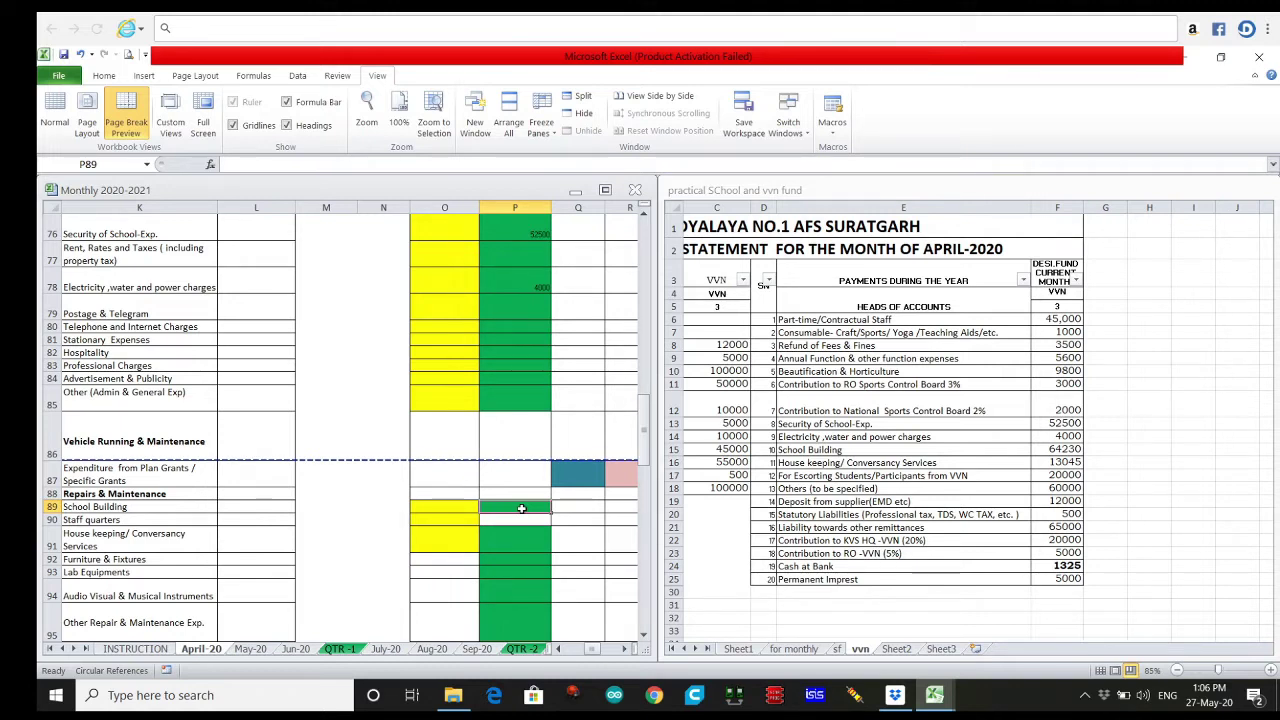
text(64)
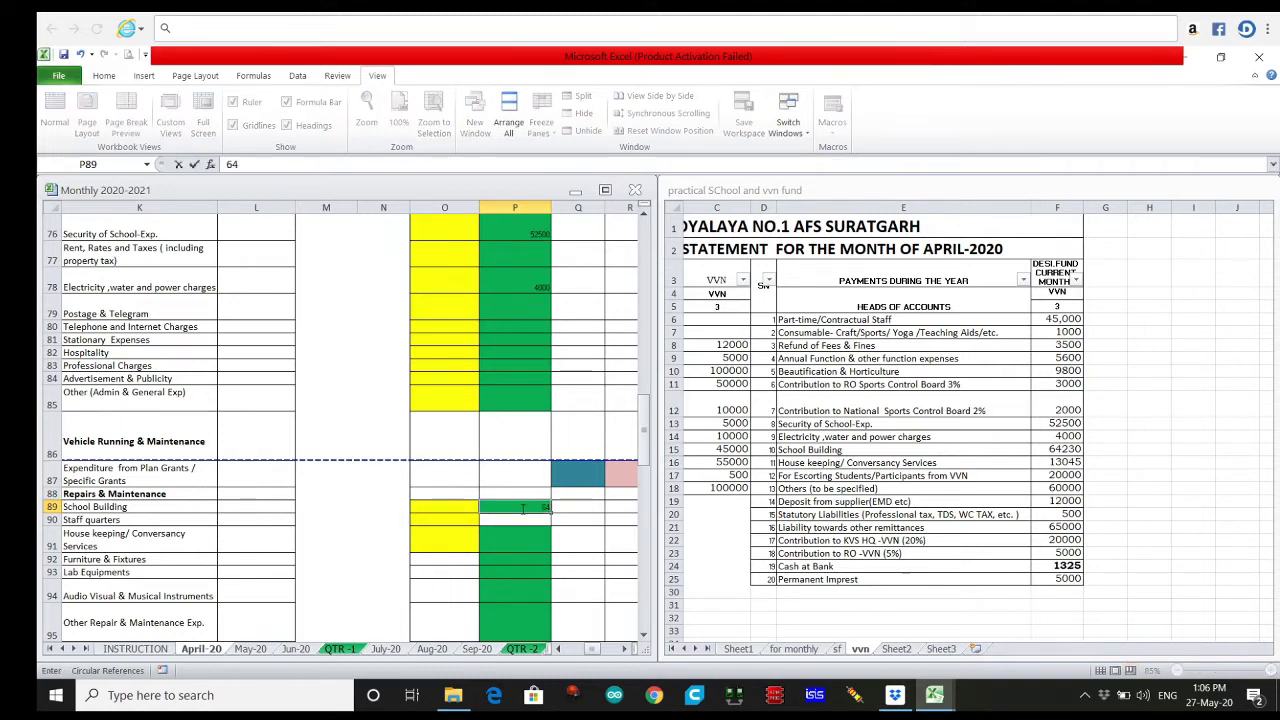
text(230)
click(537, 542)
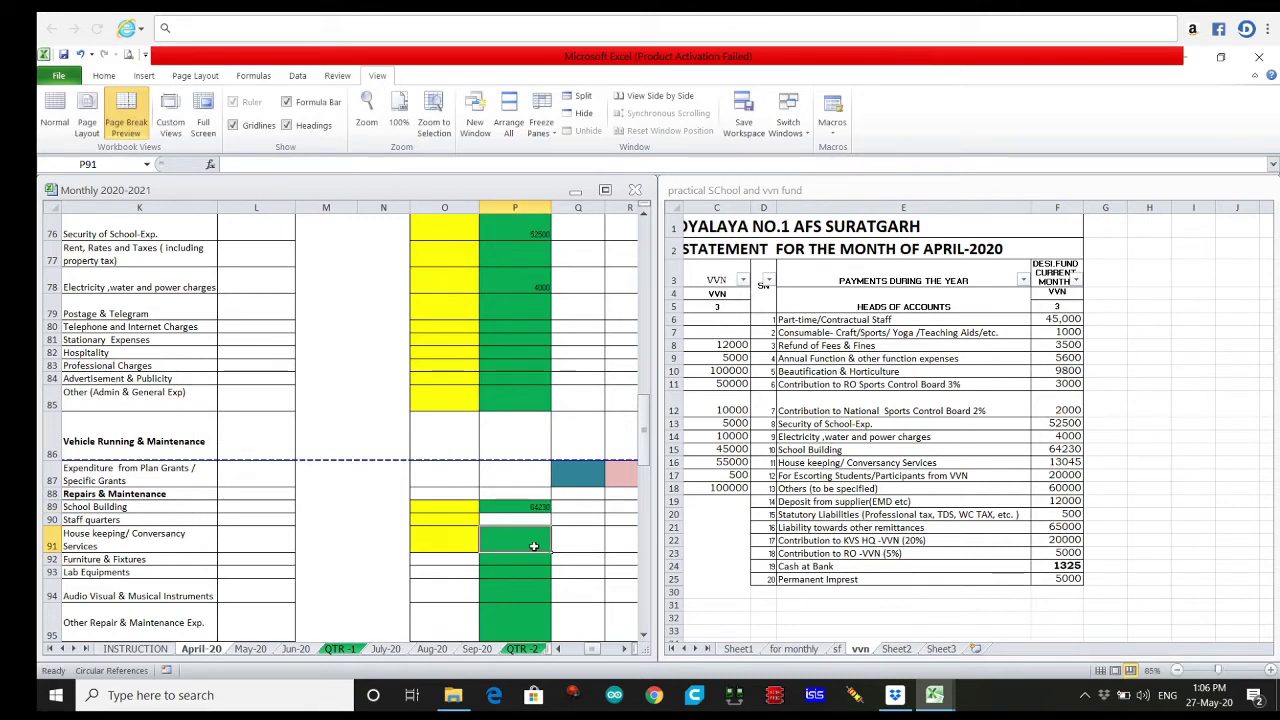
scroll(534, 546, down, 1)
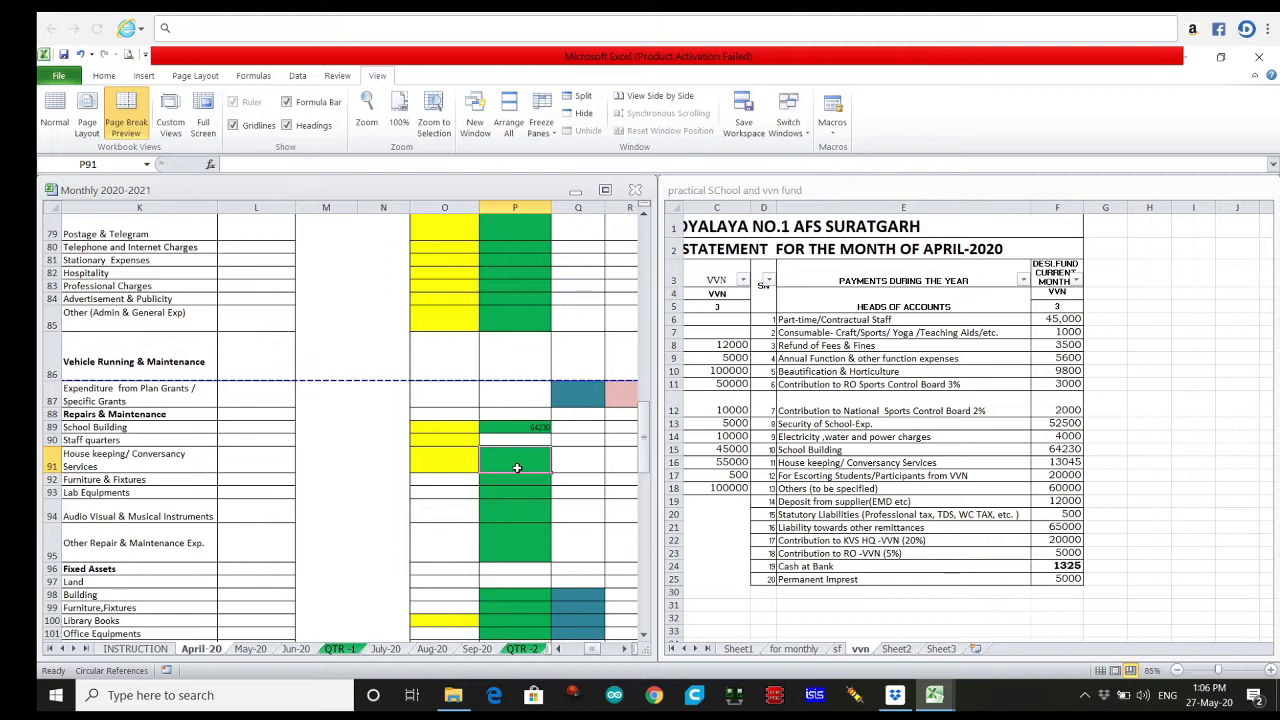
text(13045)
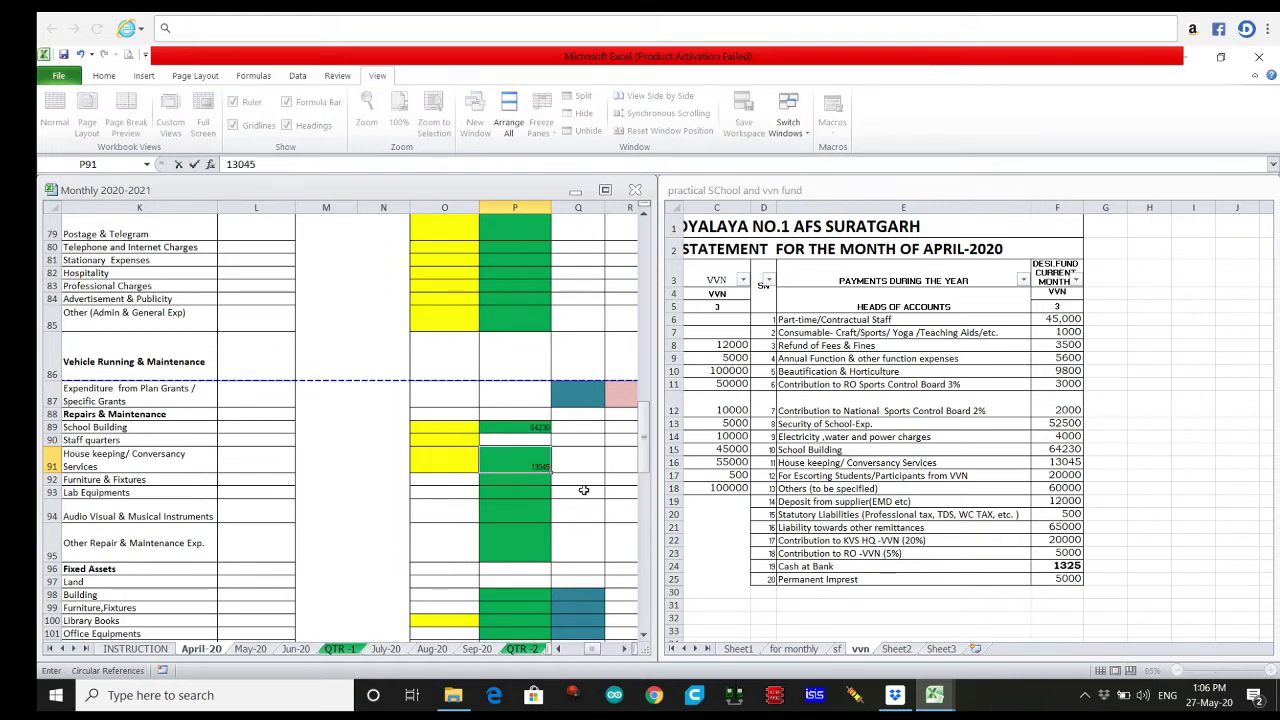
click(528, 509)
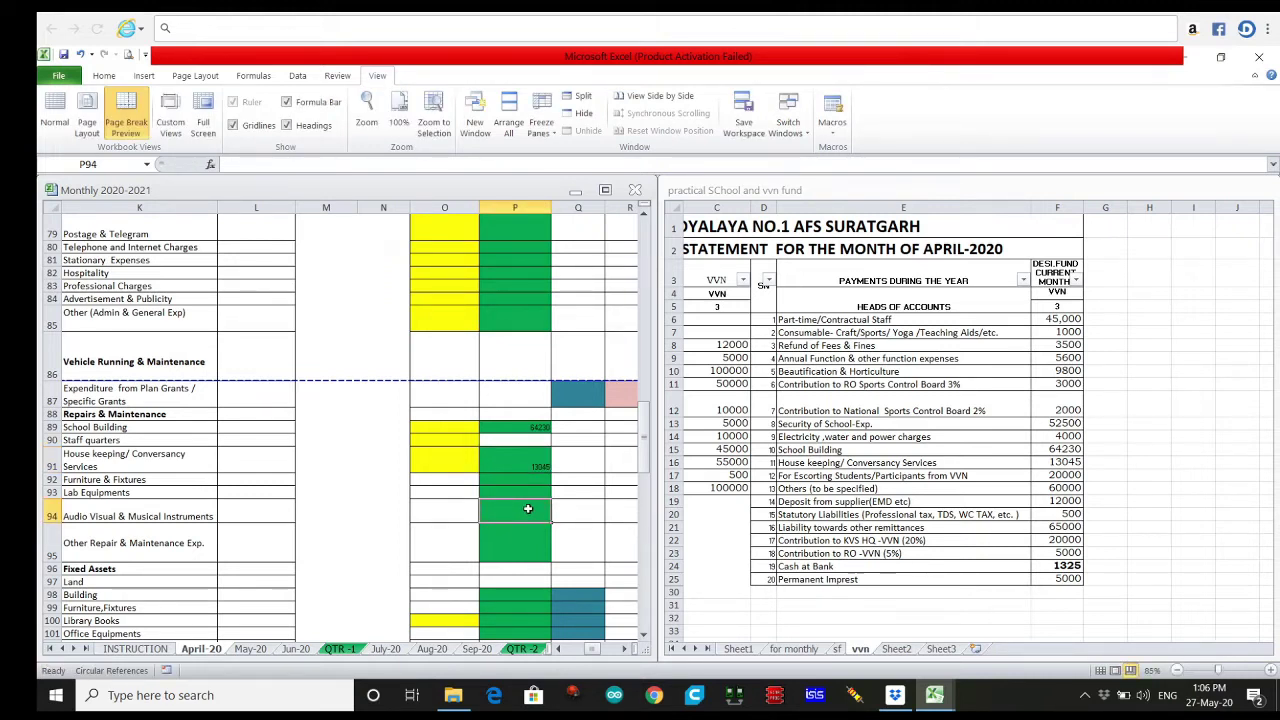
- Under Advances, enter 20000 as the VVN payment for Escorting Students/Participants from VVN in P125
scroll(528, 509, down, 2)
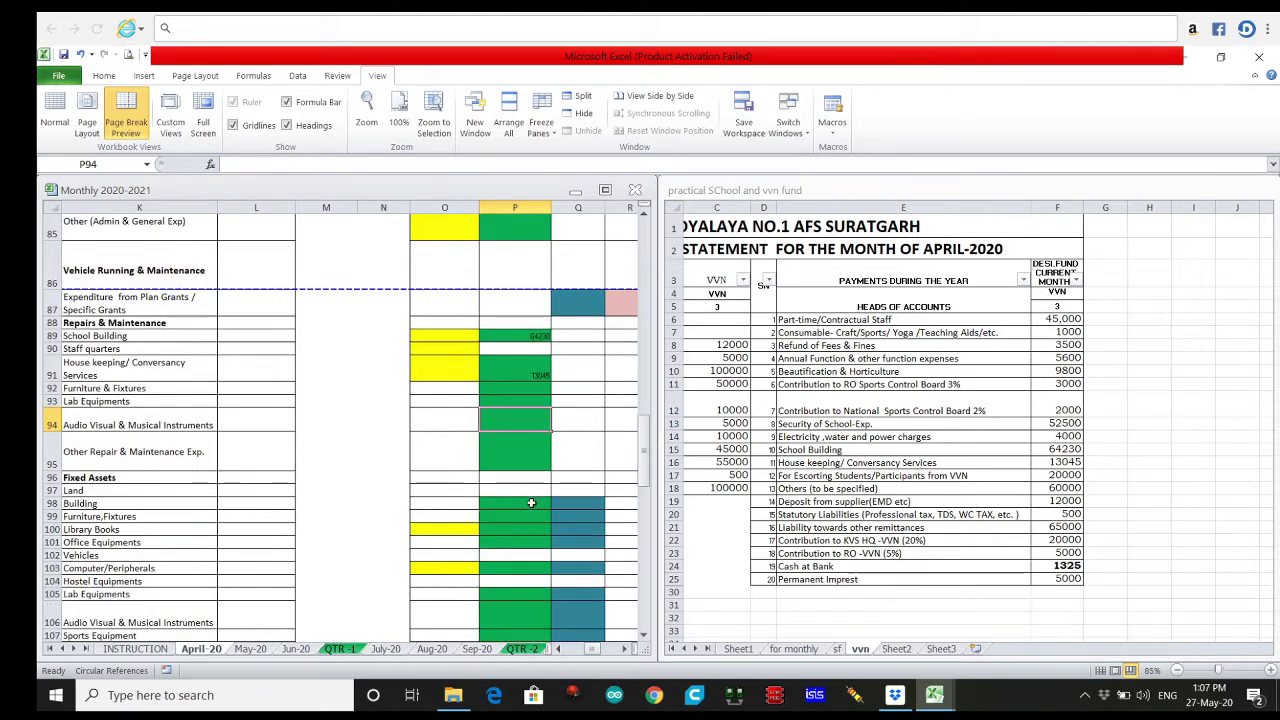
scroll(531, 503, down, 2)
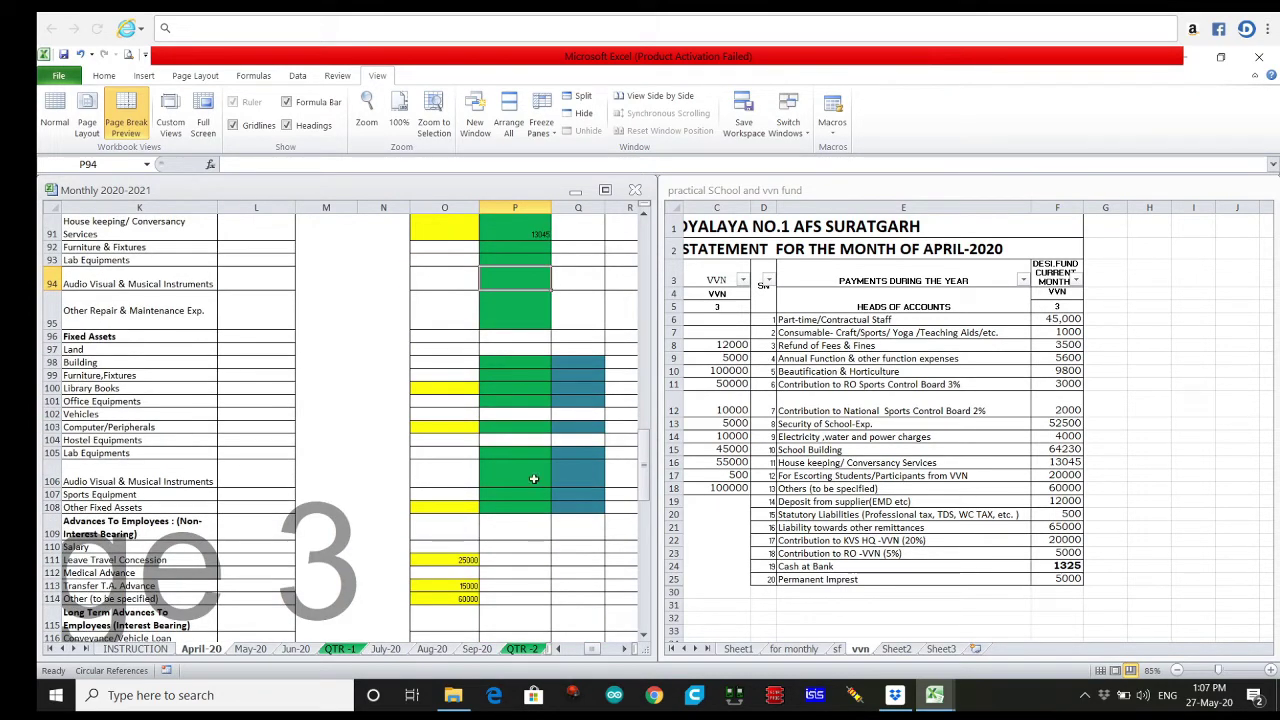
scroll(533, 479, down, 2)
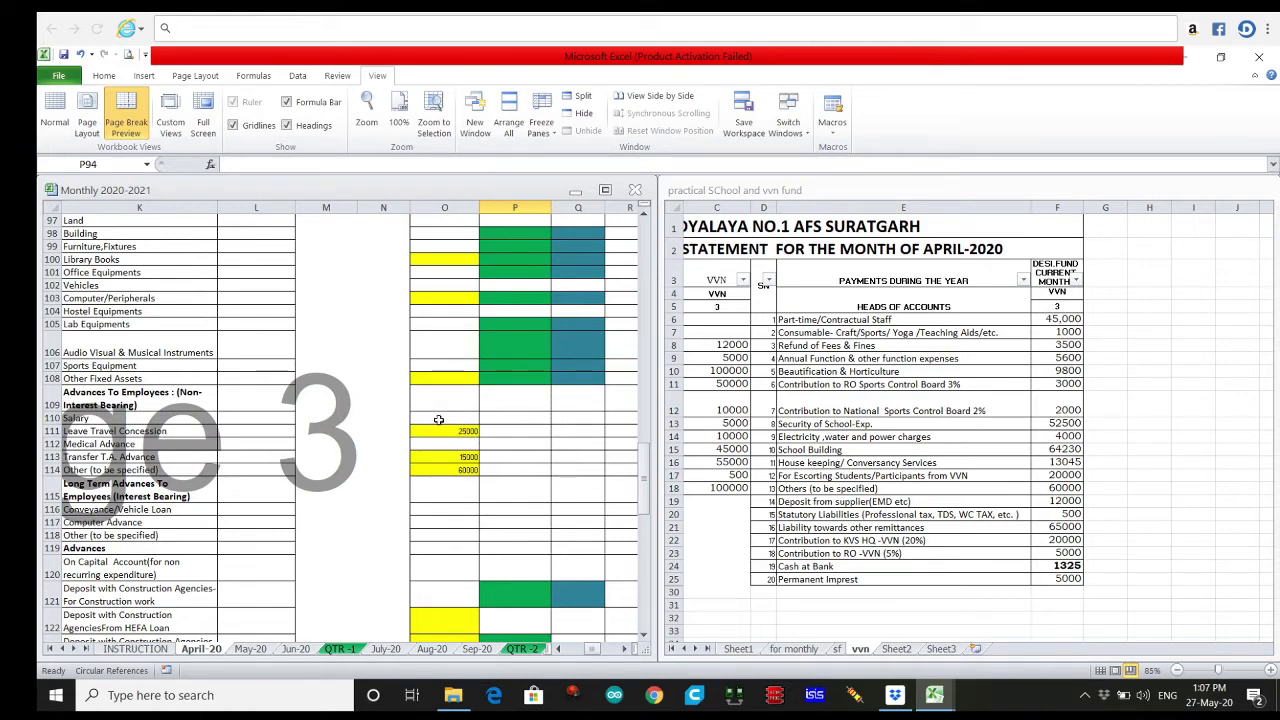
scroll(500, 488, down, 2)
scroll(527, 485, down, 1)
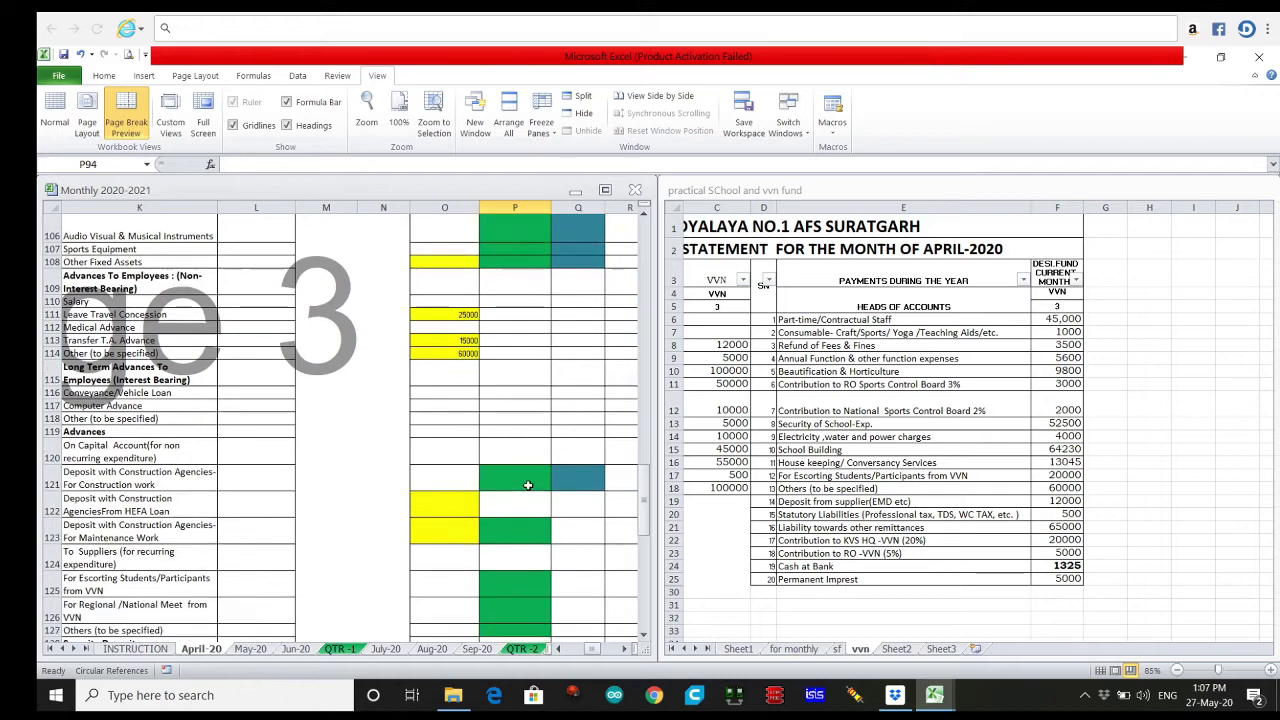
scroll(527, 485, down, 1)
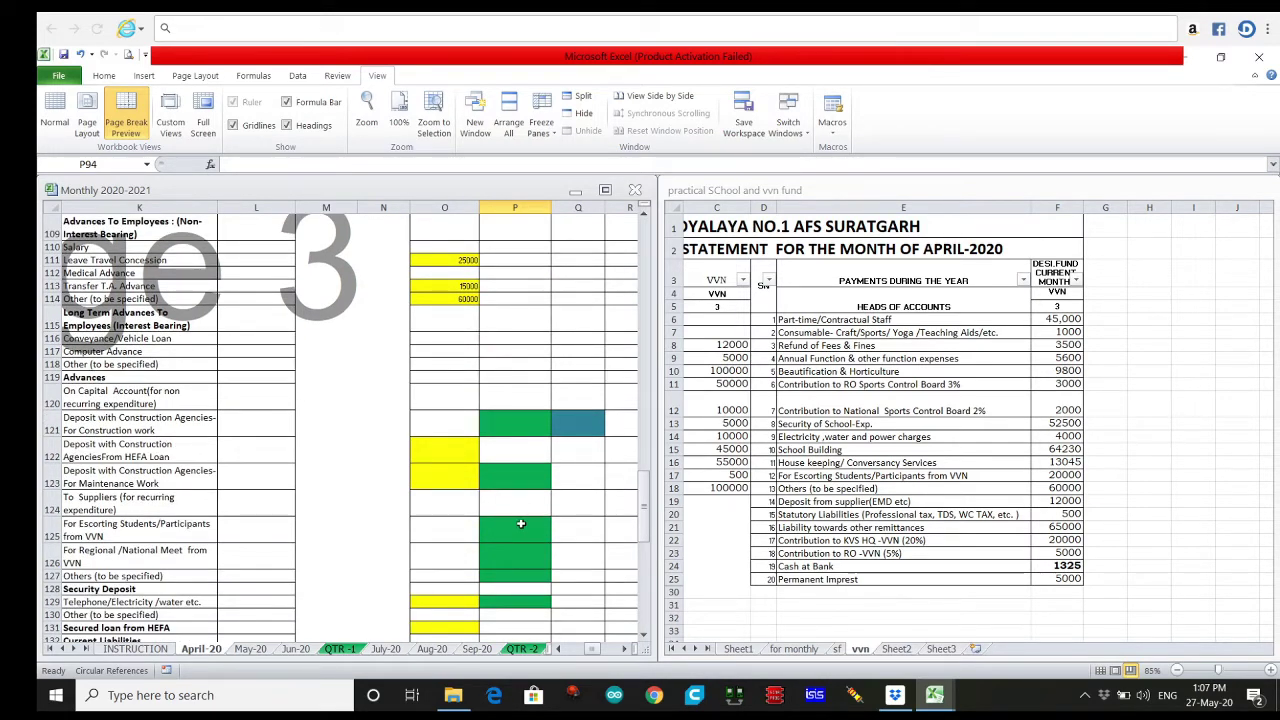
click(520, 526)
double_click(519, 529)
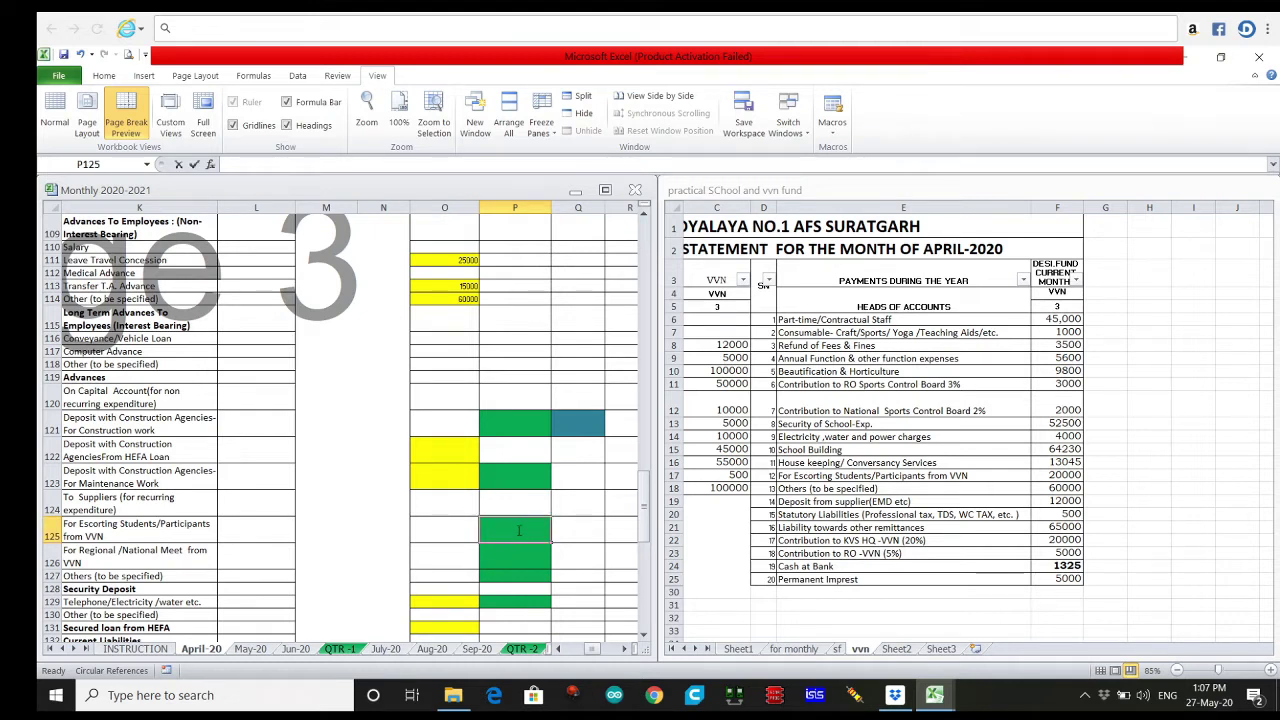
text(200)
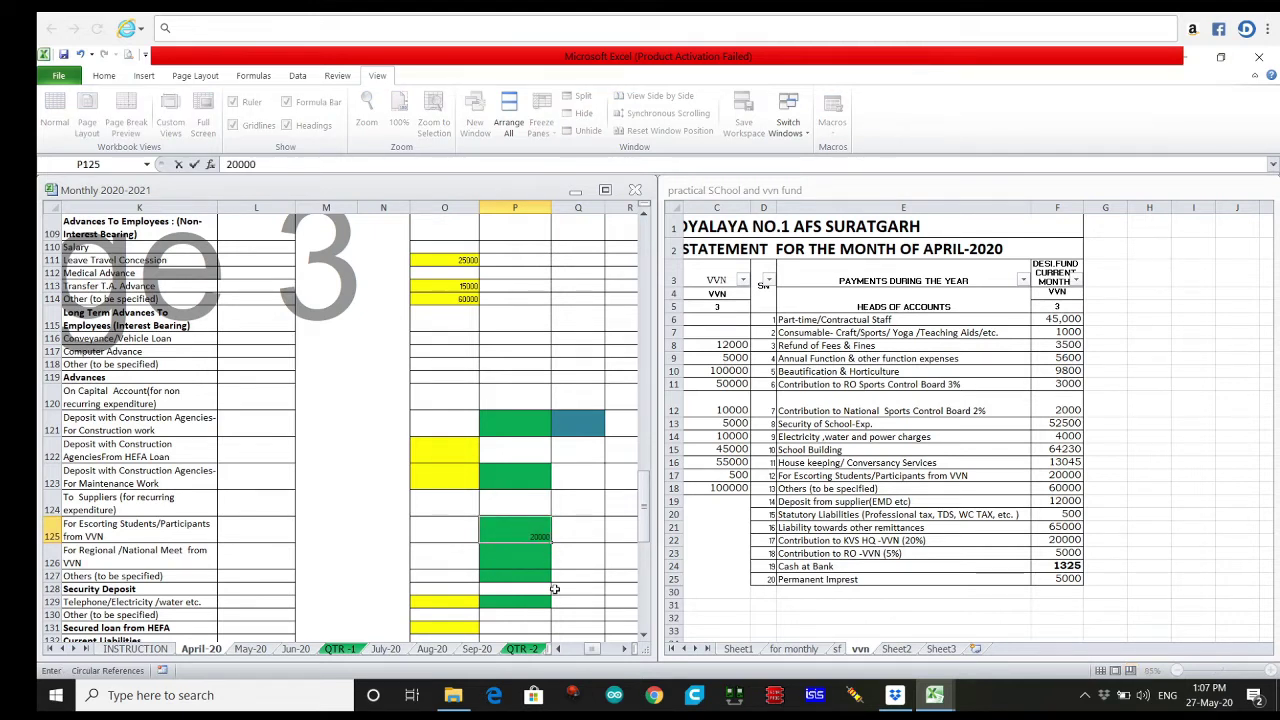
text(00)
key(Return)
- Enter 60000 as the VVN payment for Others (to be specified) under Advances in P127
scroll(545, 563, down, 1)
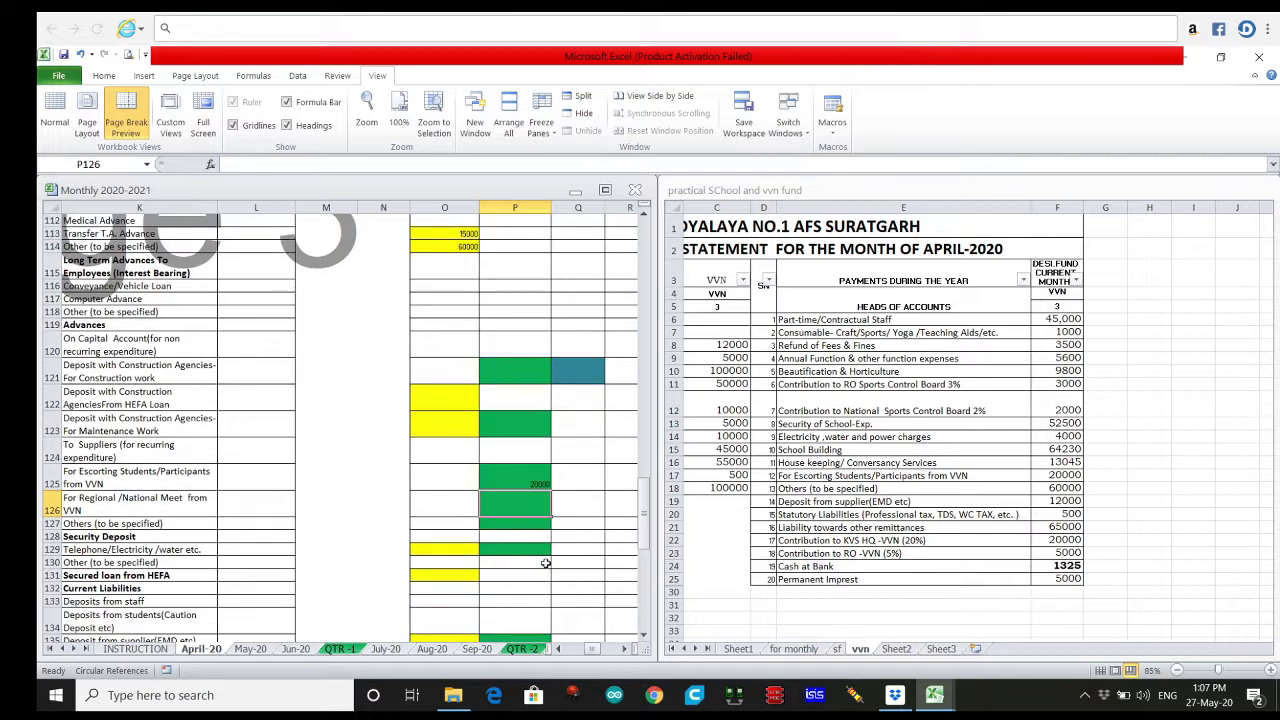
click(514, 521)
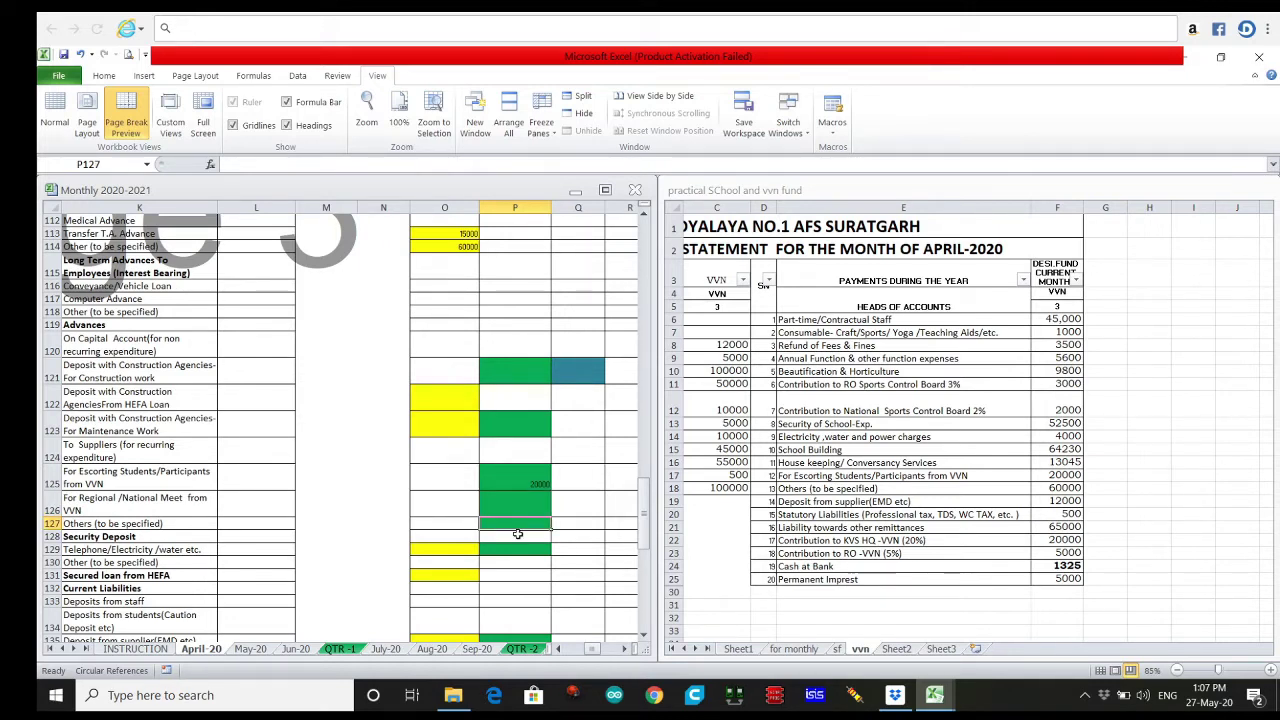
click(514, 549)
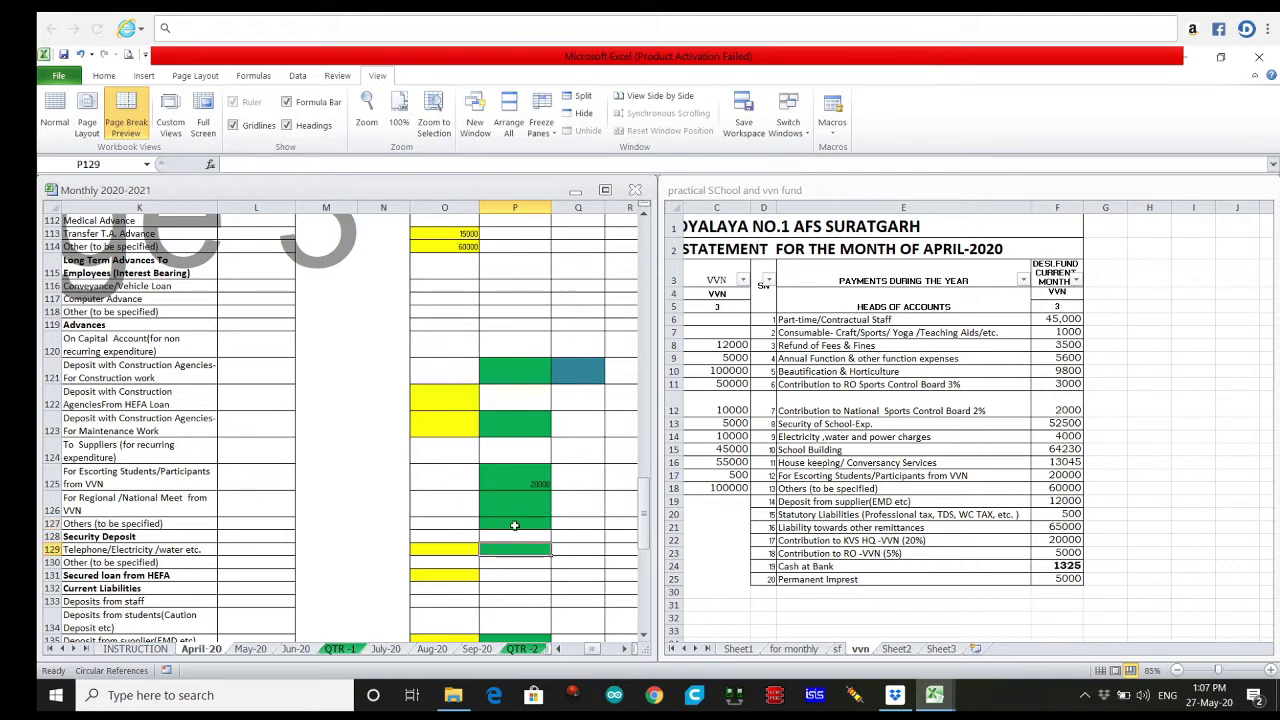
click(514, 523)
text(60)
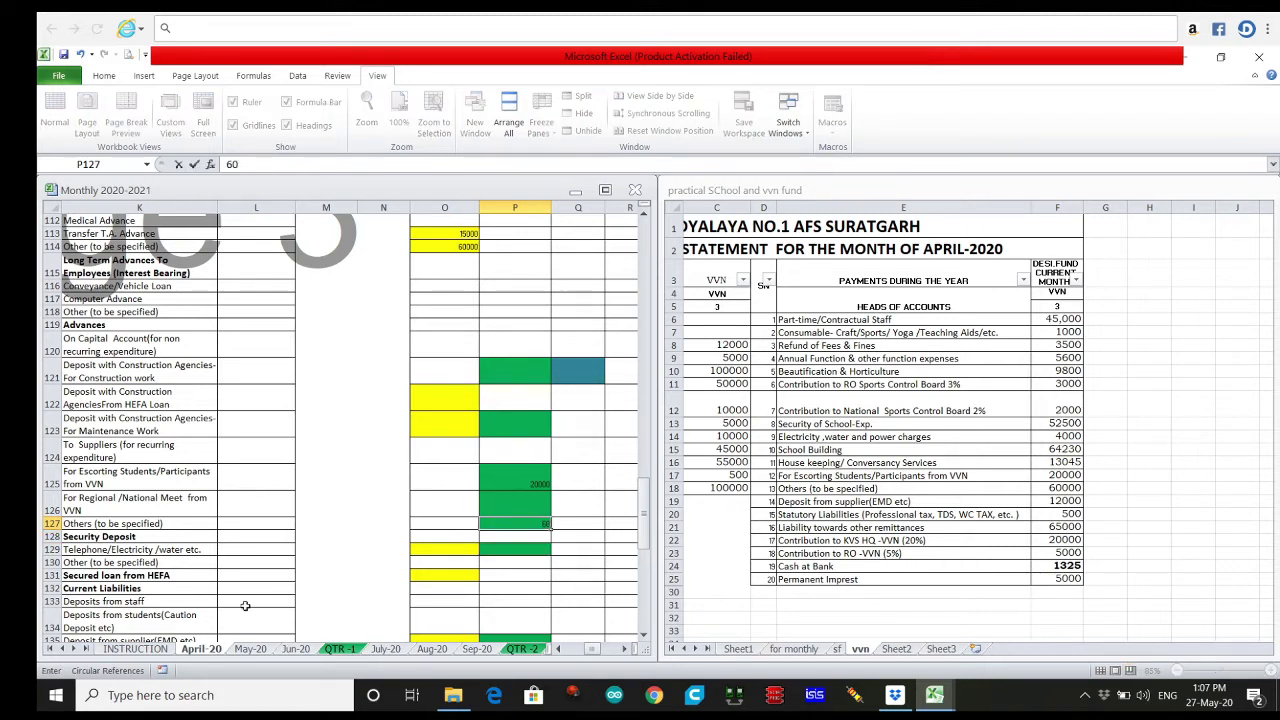
text(000)
click(493, 549)
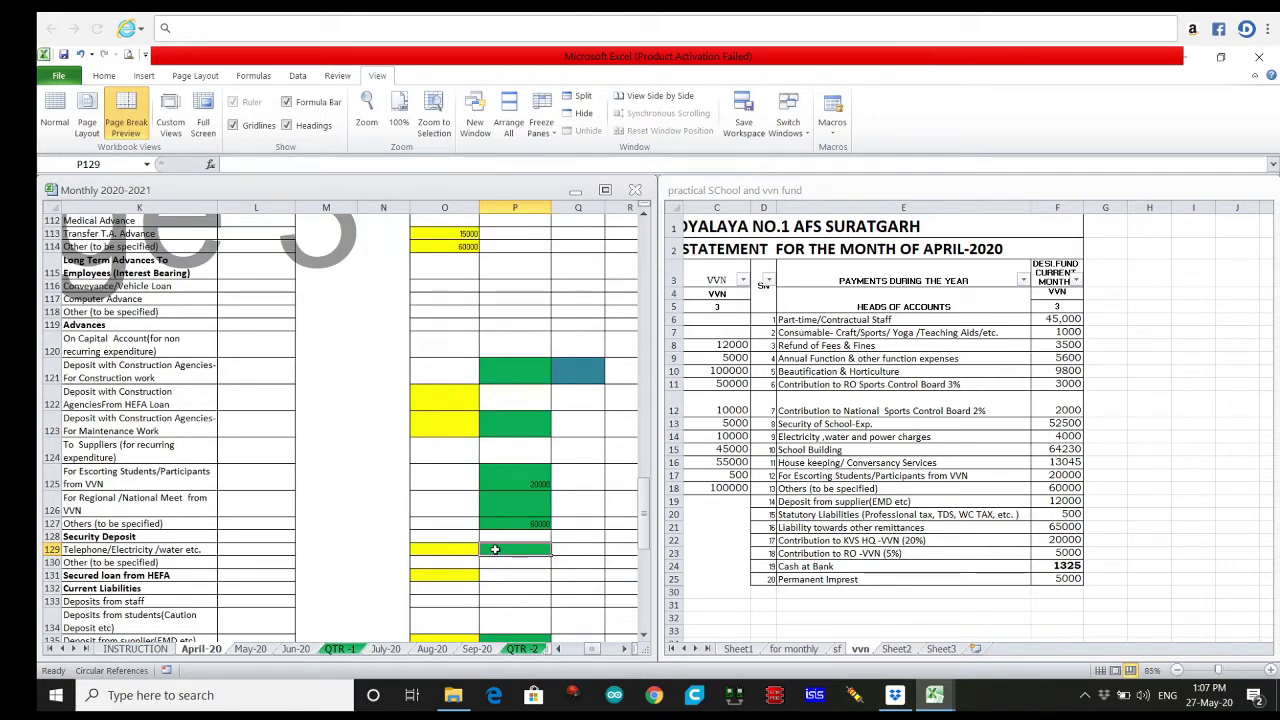
- Under Current Liabilities, enter VVN payments of 12000 for Deposit from supplier(EMD etc) in P135 and 500 for Statutory Liabilities in P137
scroll(497, 552, down, 2)
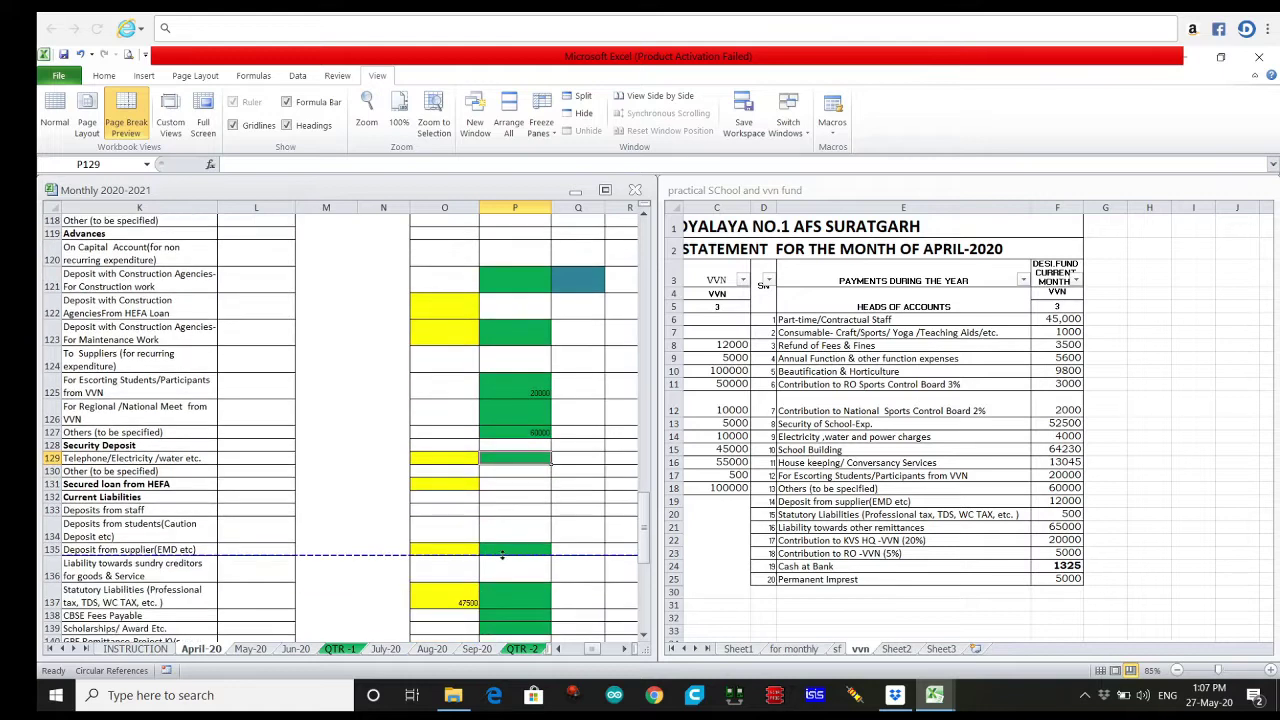
click(502, 553)
text(12)
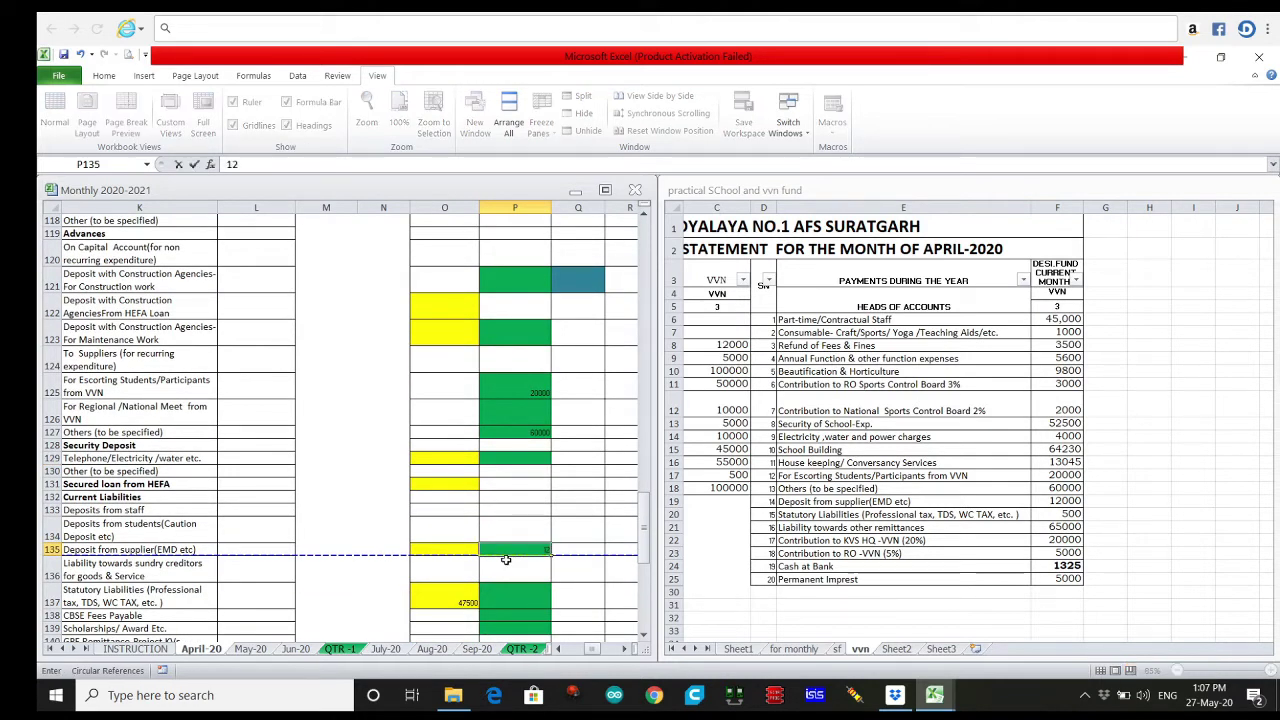
text(000)
click(522, 614)
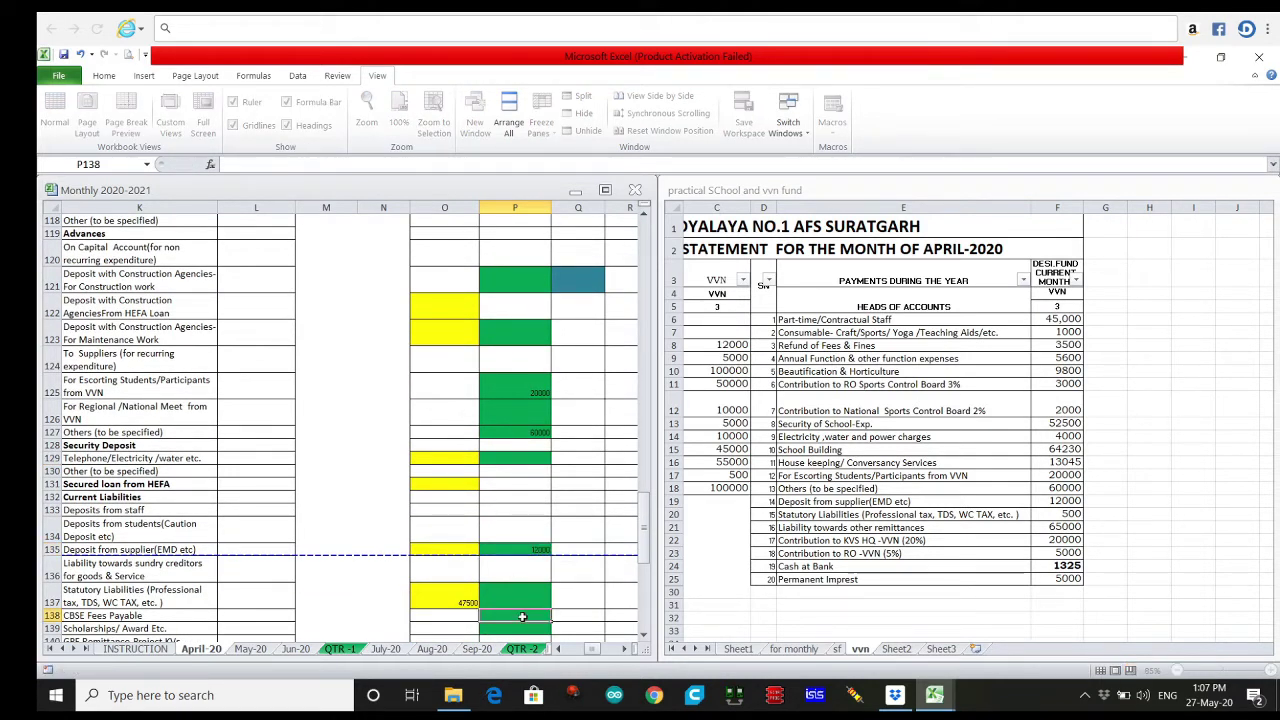
scroll(524, 610, down, 2)
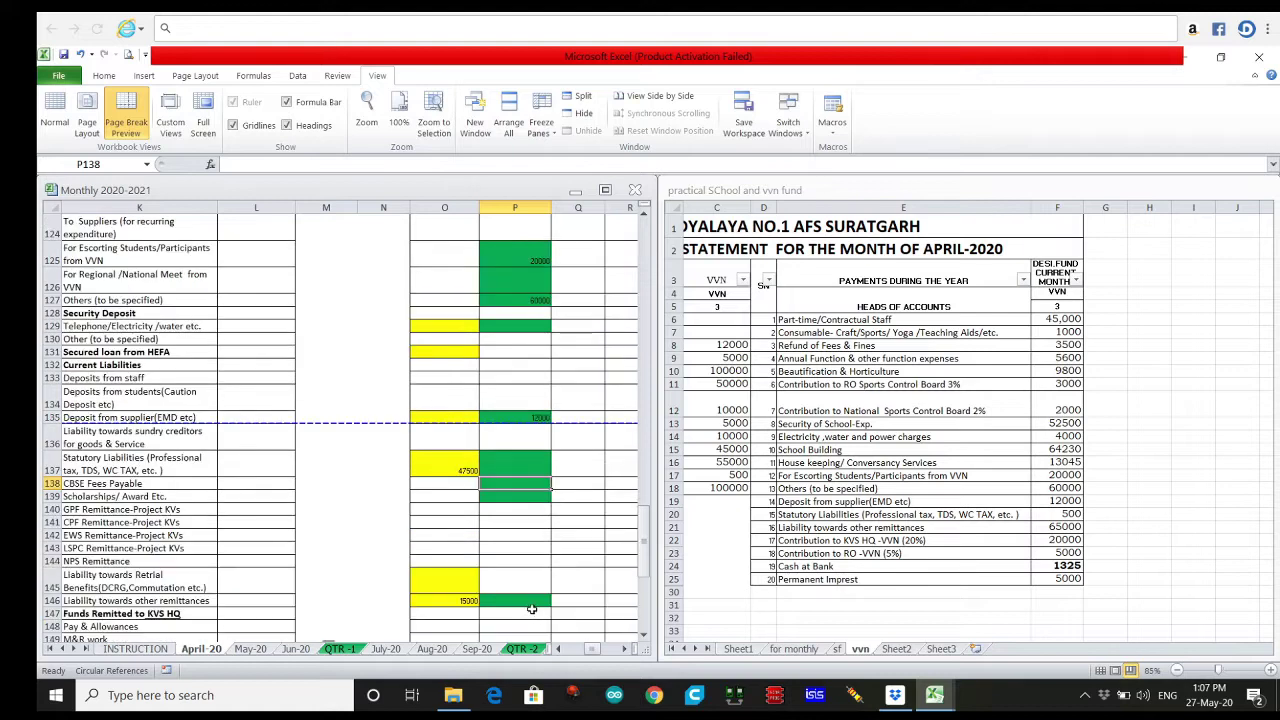
click(519, 466)
text(500)
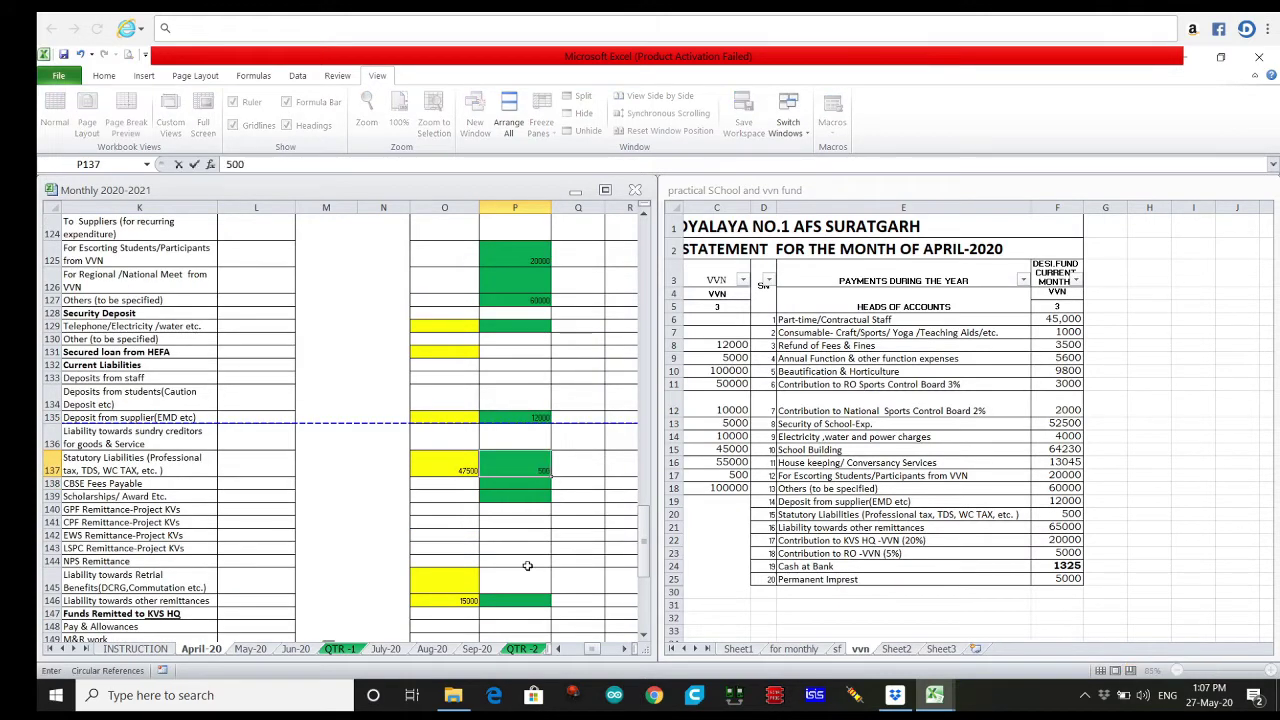
click(527, 566)
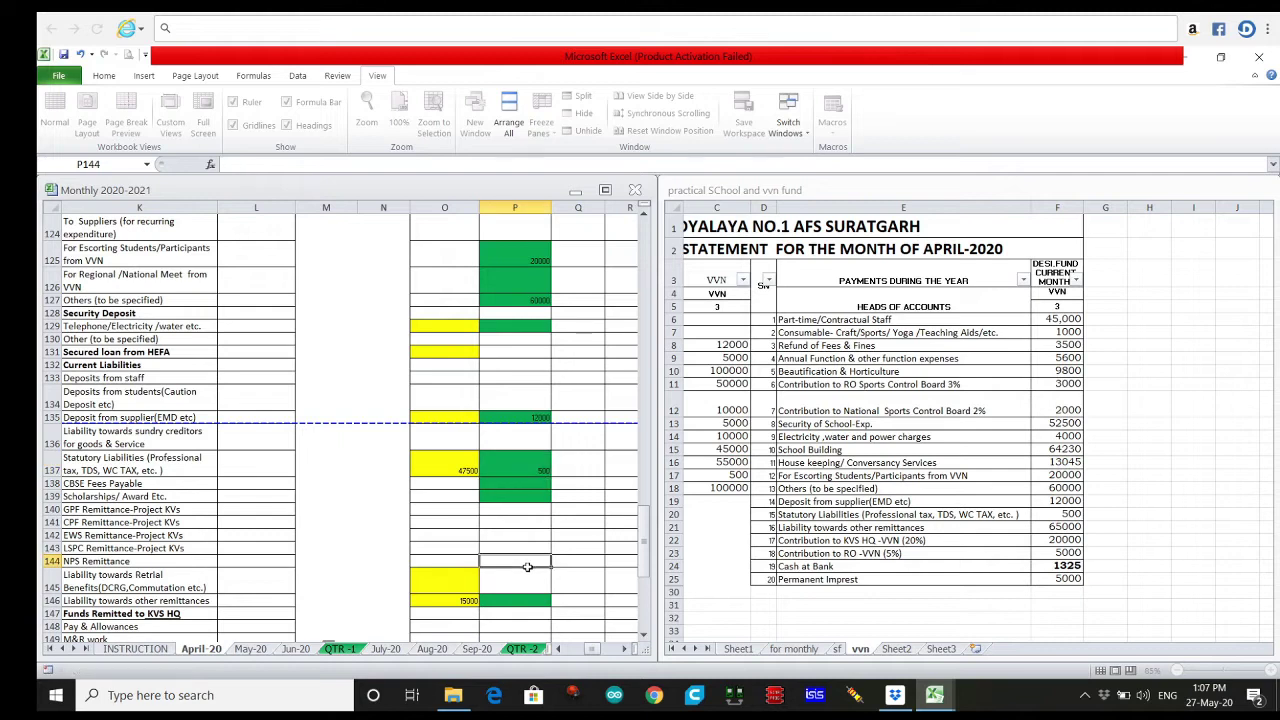
- Enter 65000 as the VVN payment for Liability towards other remittances in P146
scroll(530, 567, down, 2)
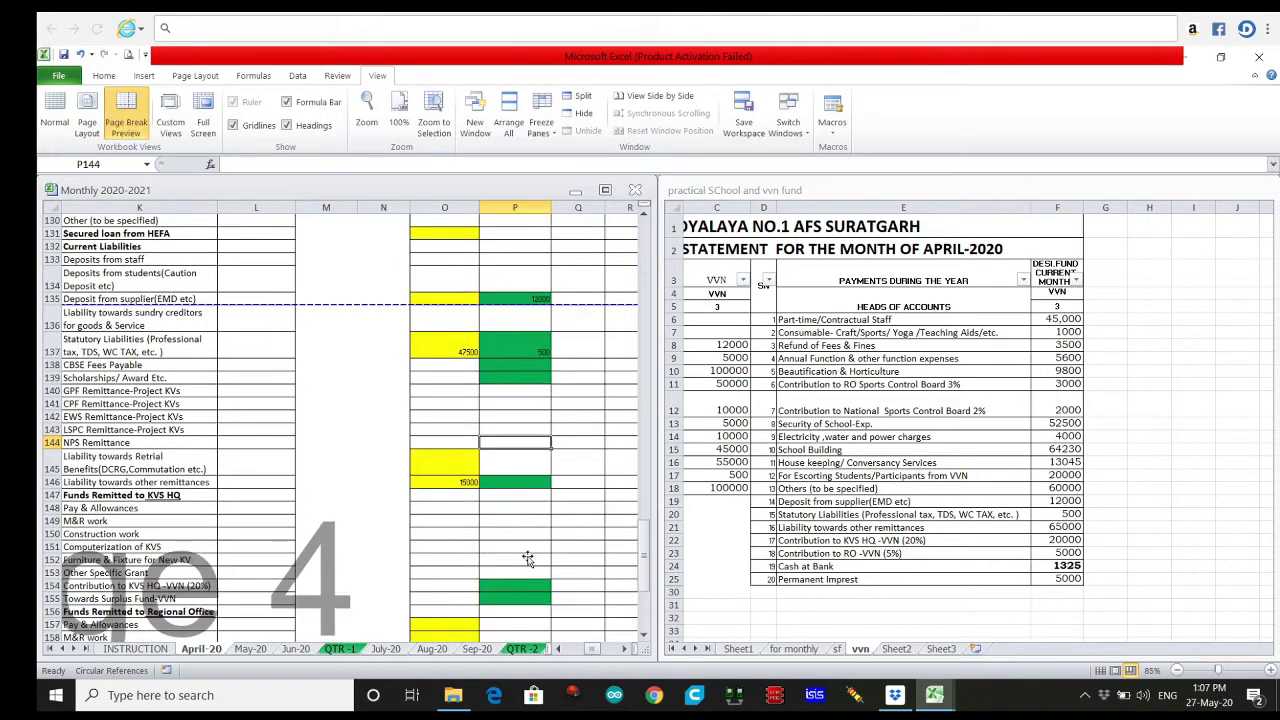
click(510, 485)
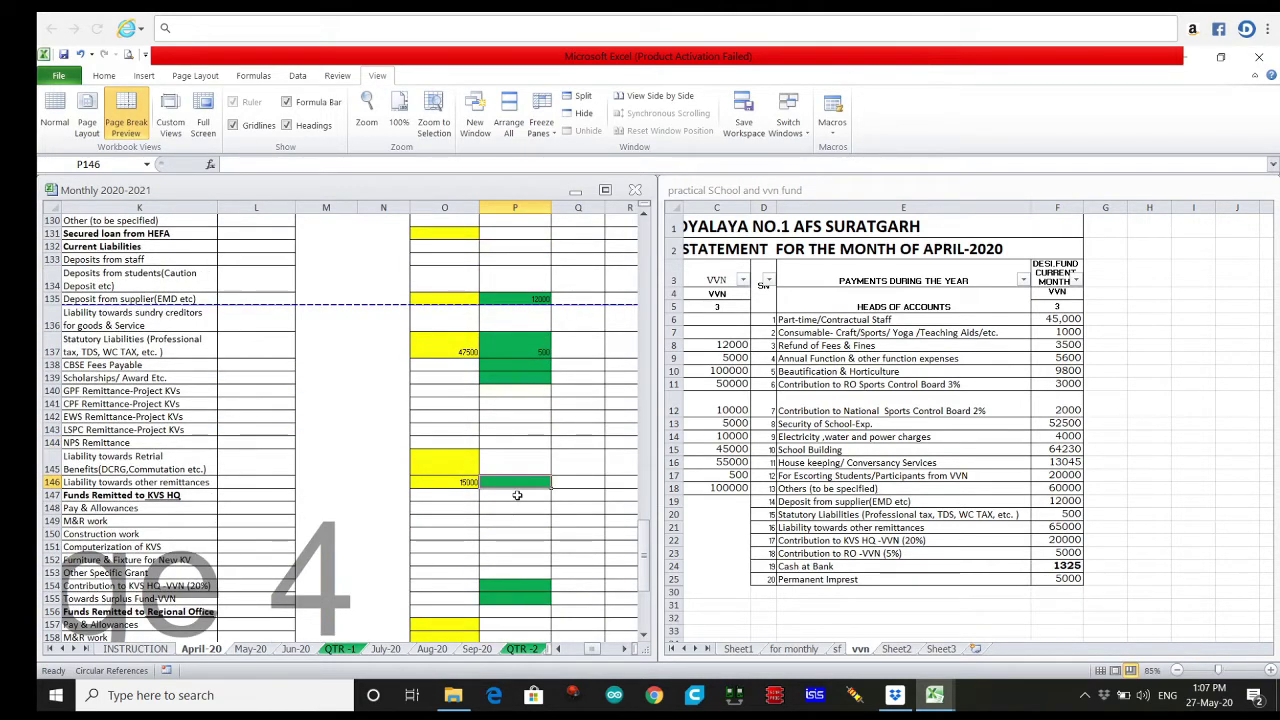
text(65)
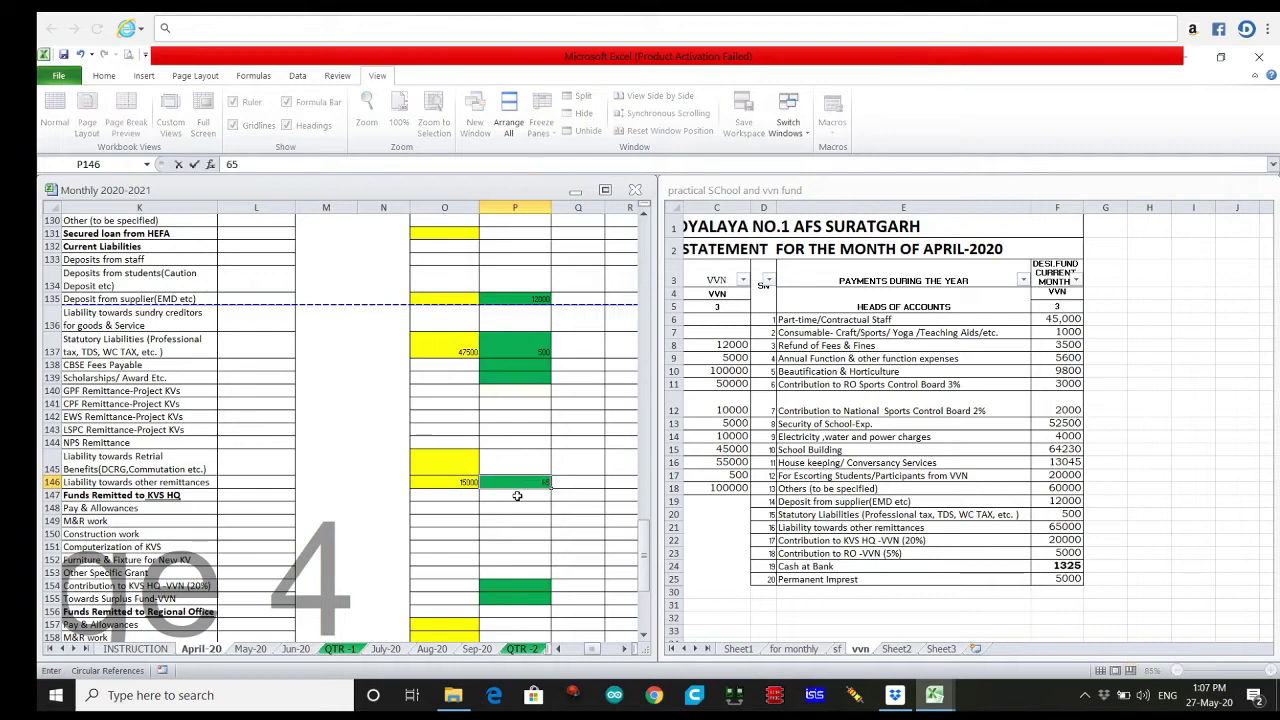
text(000)
key(Return)
- Under Funds Remitted to KVS HQ, enter 20000 as the VVN payment for Contribution to KVS HQ -VVN (20%) in P154
scroll(520, 500, down, 1)
scroll(520, 503, down, 1)
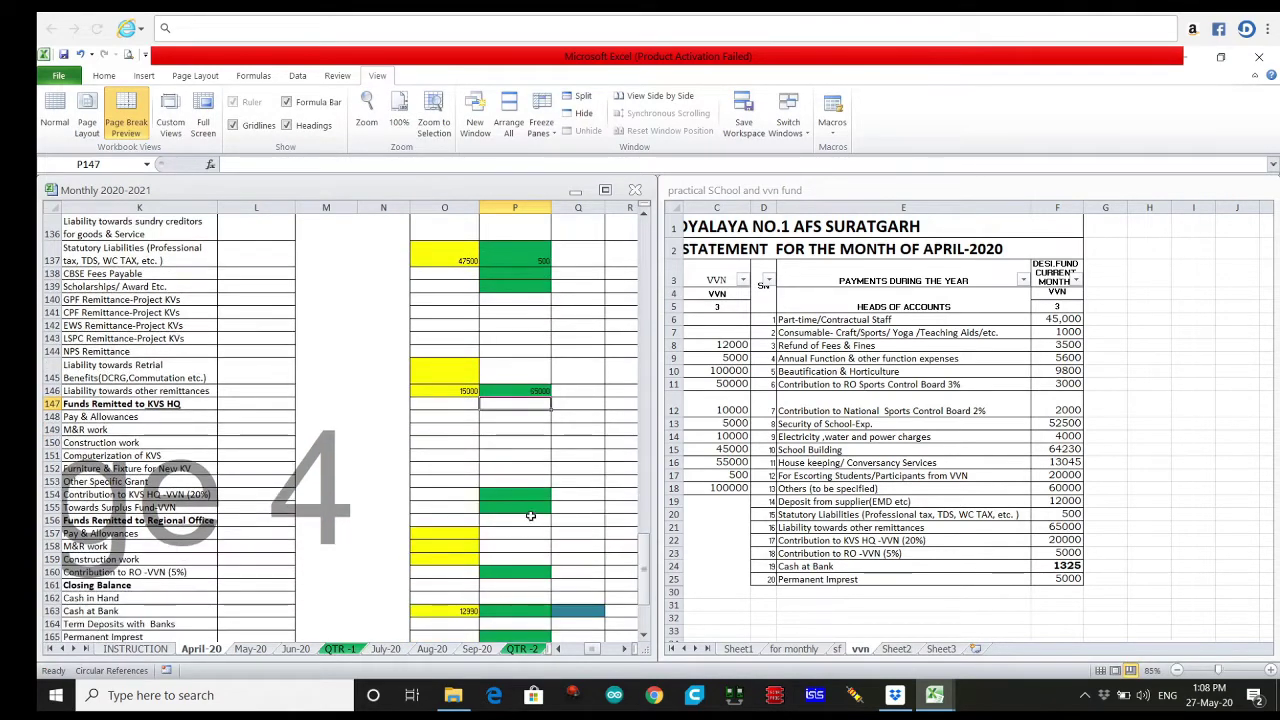
click(525, 495)
text(20000)
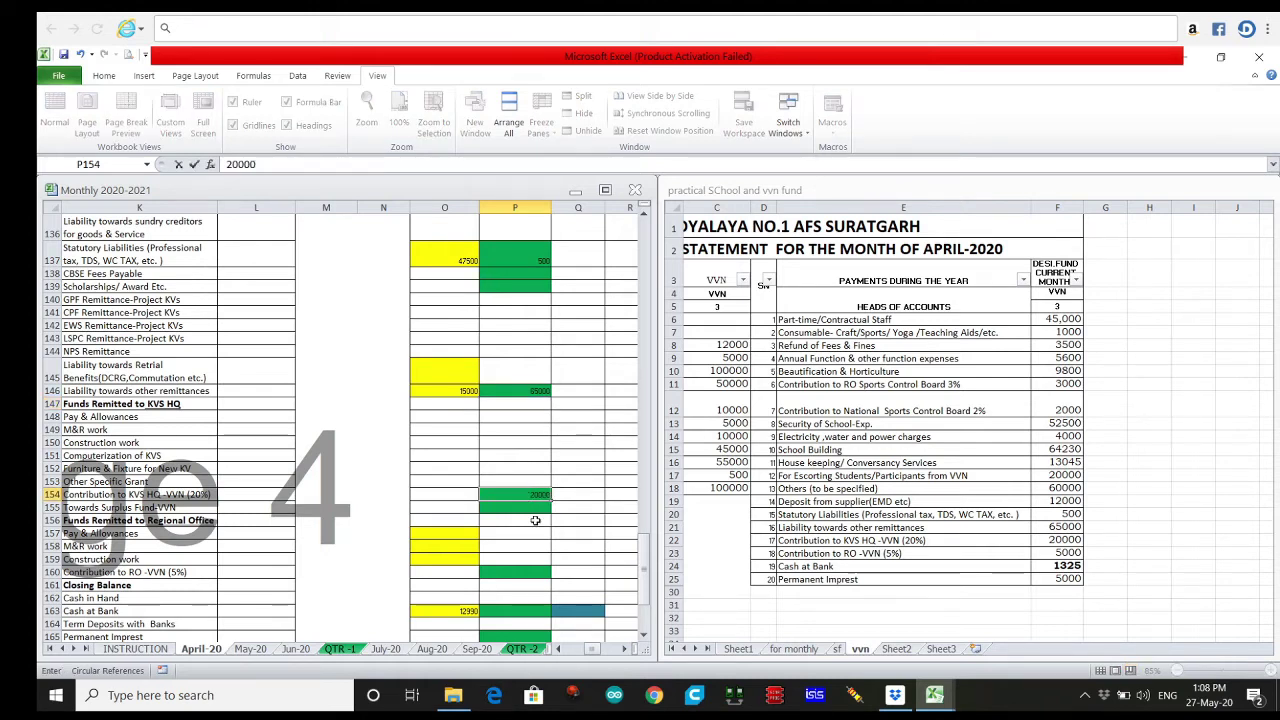
click(537, 555)
scroll(538, 552, down, 1)
click(526, 516)
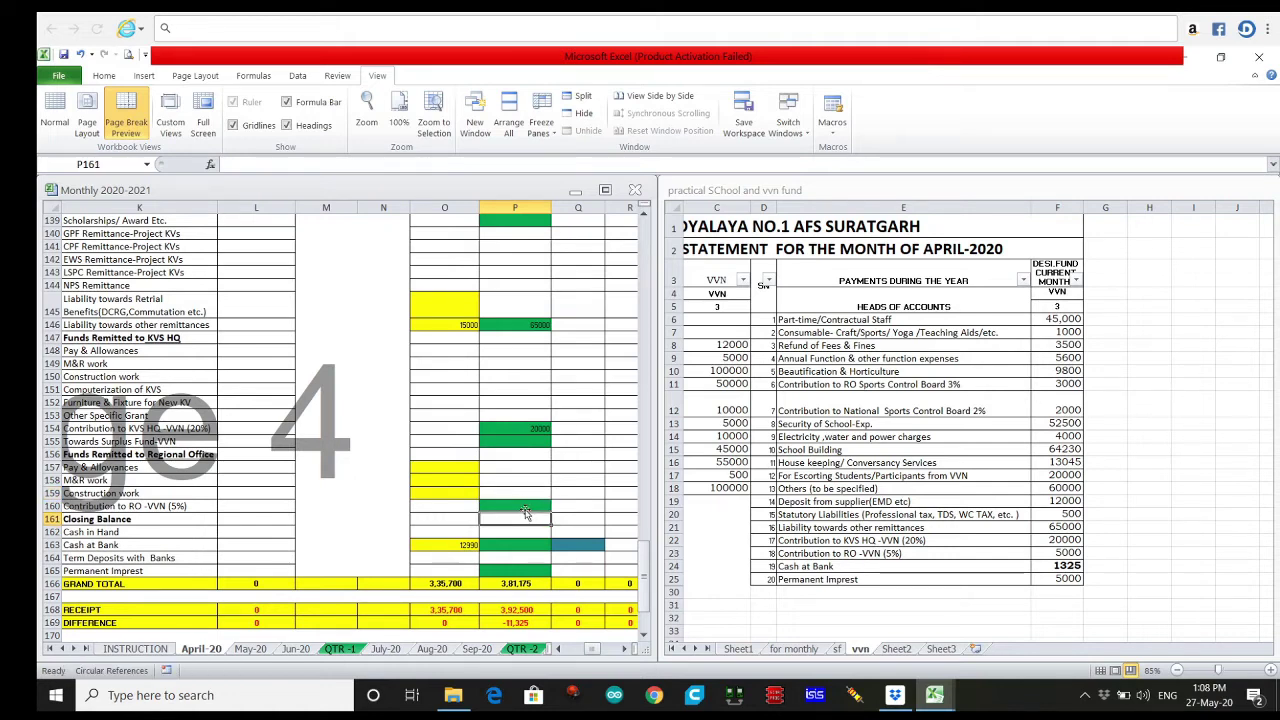
text(5)
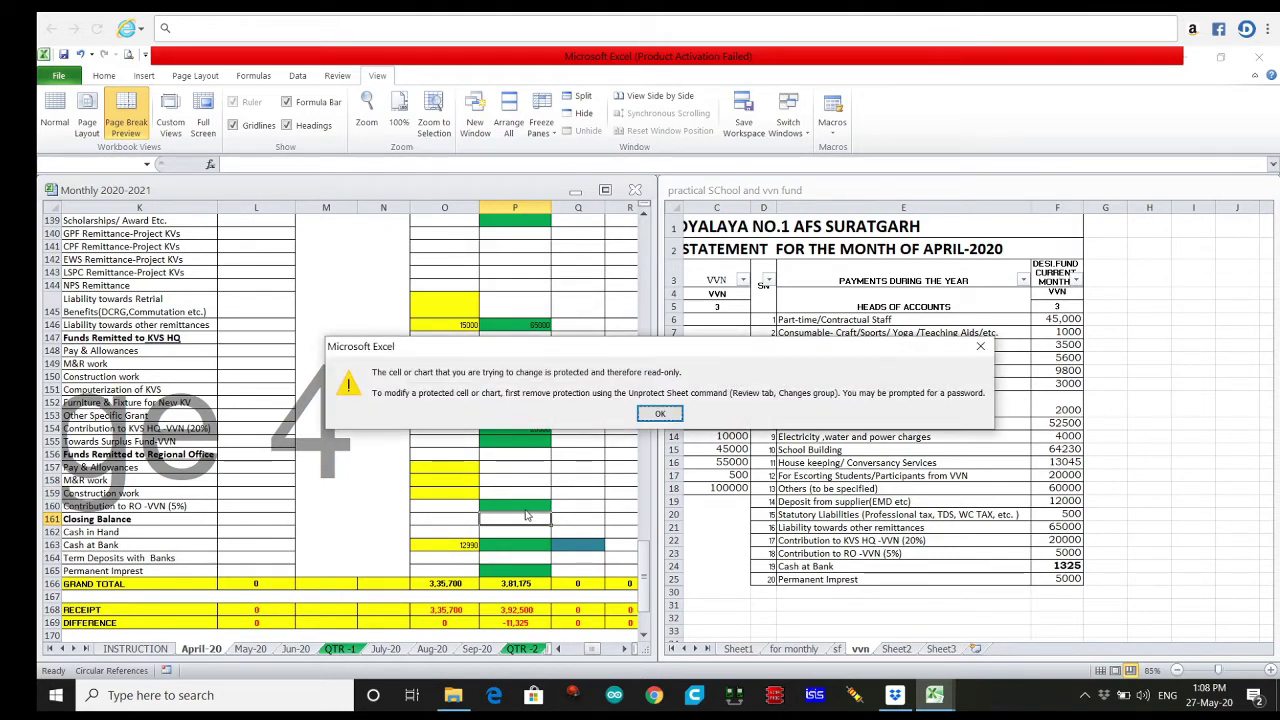
click(660, 413)
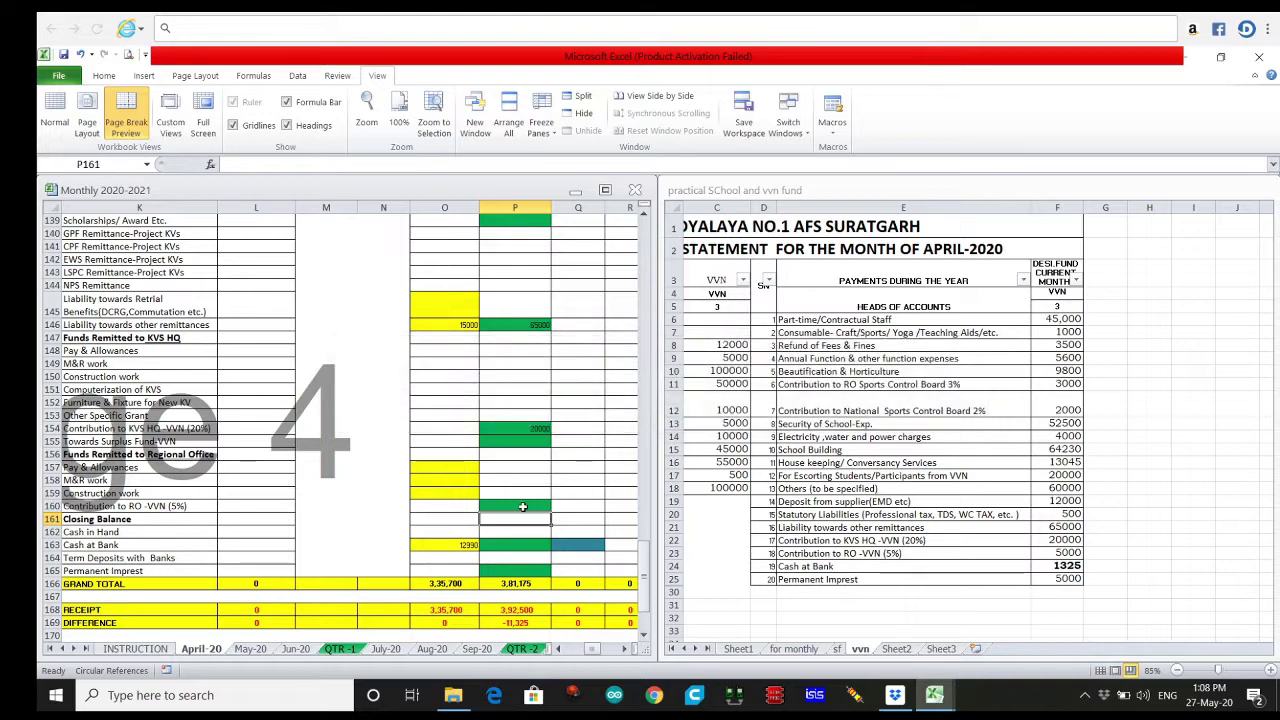
- Enter VVN amounts of 5000 for Contribution to RO -VVN (5%) in P160 and 5000 for Permanent Imprest under Closing Balance in P165
click(522, 507)
text(5000)
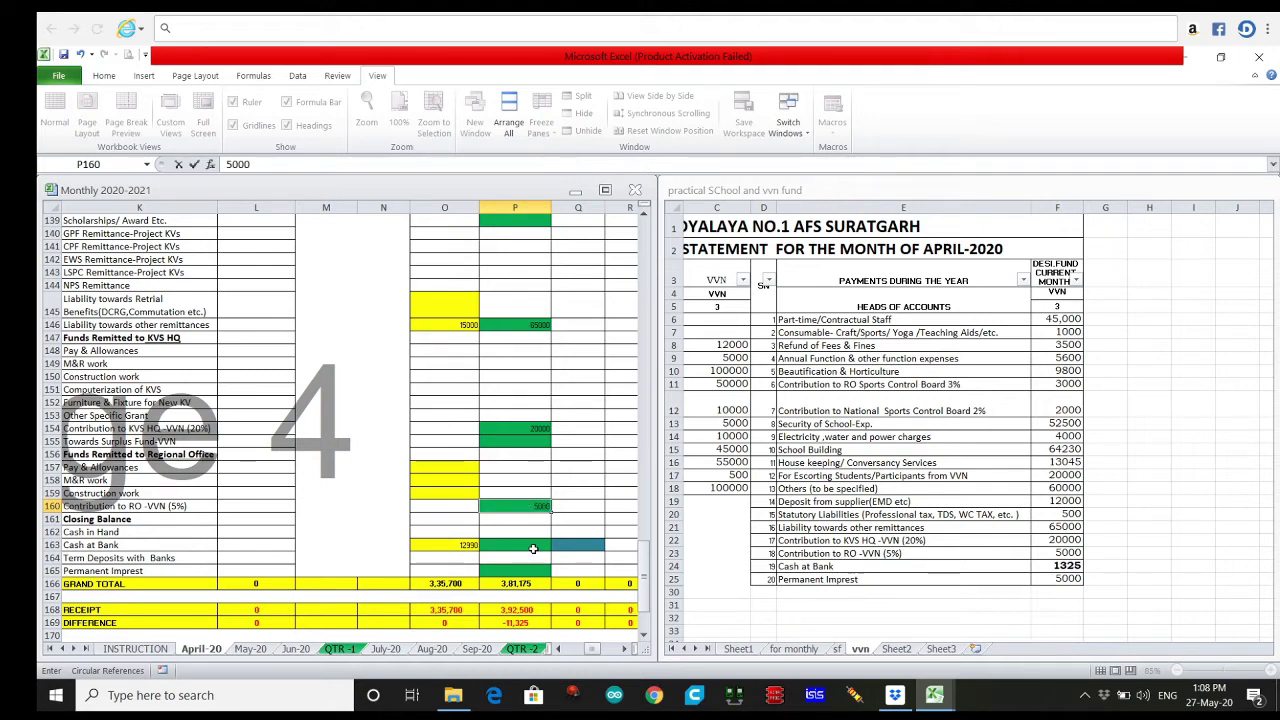
click(533, 549)
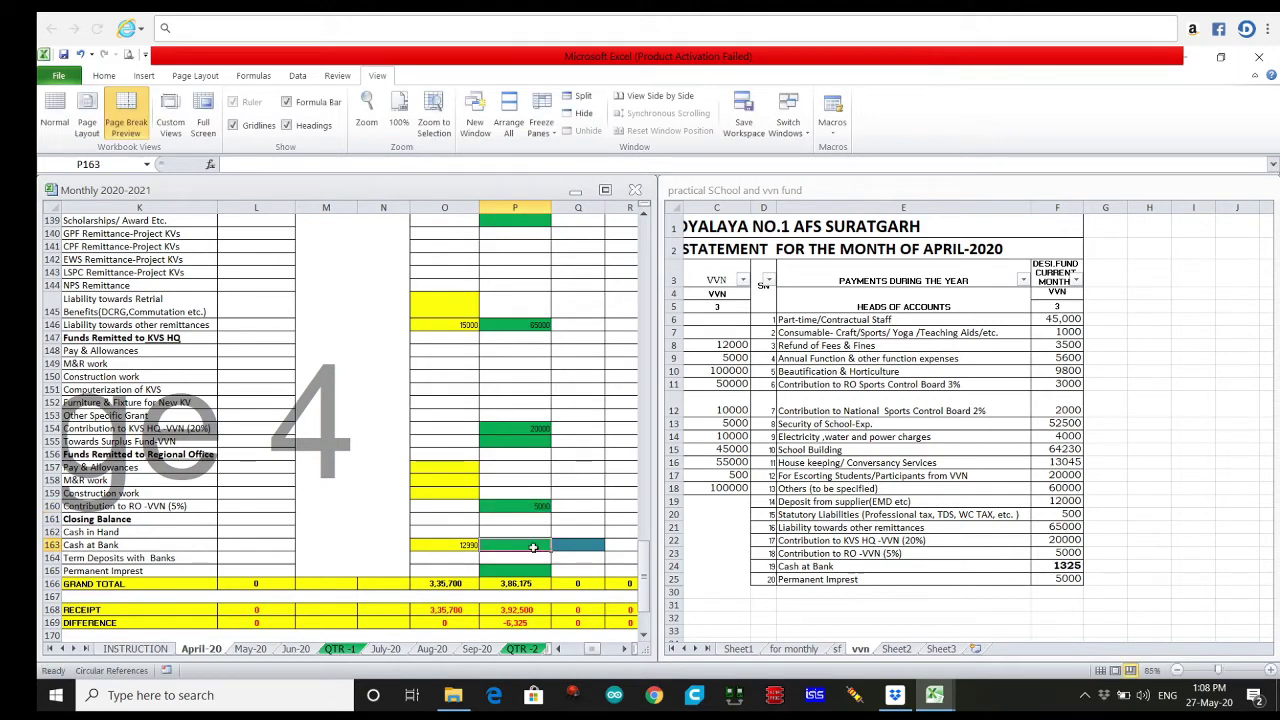
scroll(533, 547, down, 1)
click(518, 533)
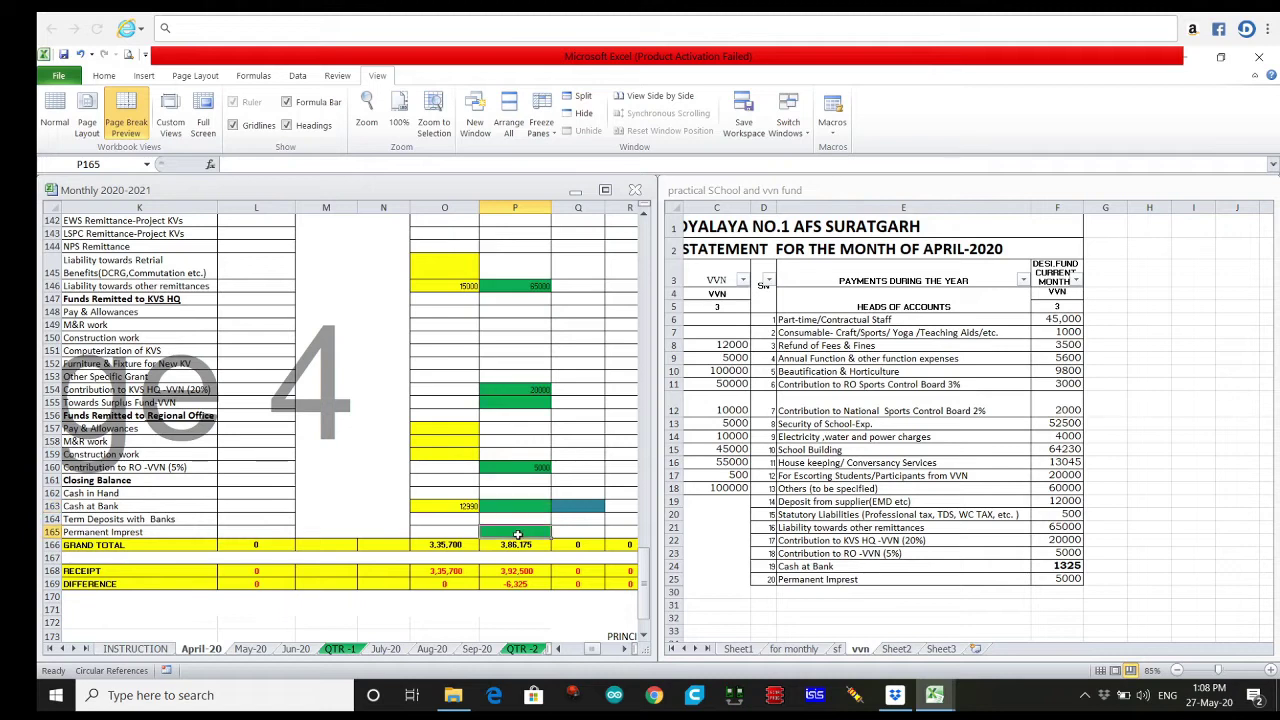
text(5)
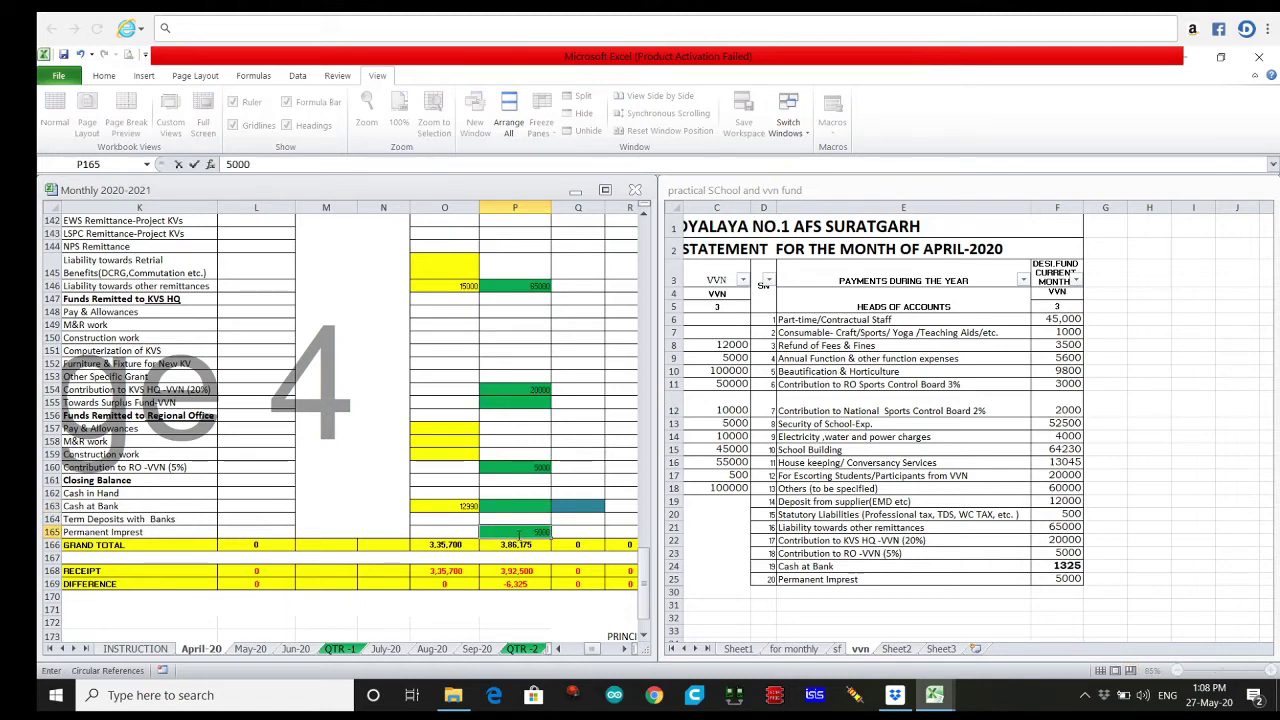
text(000)
click(568, 512)
click(1063, 566)
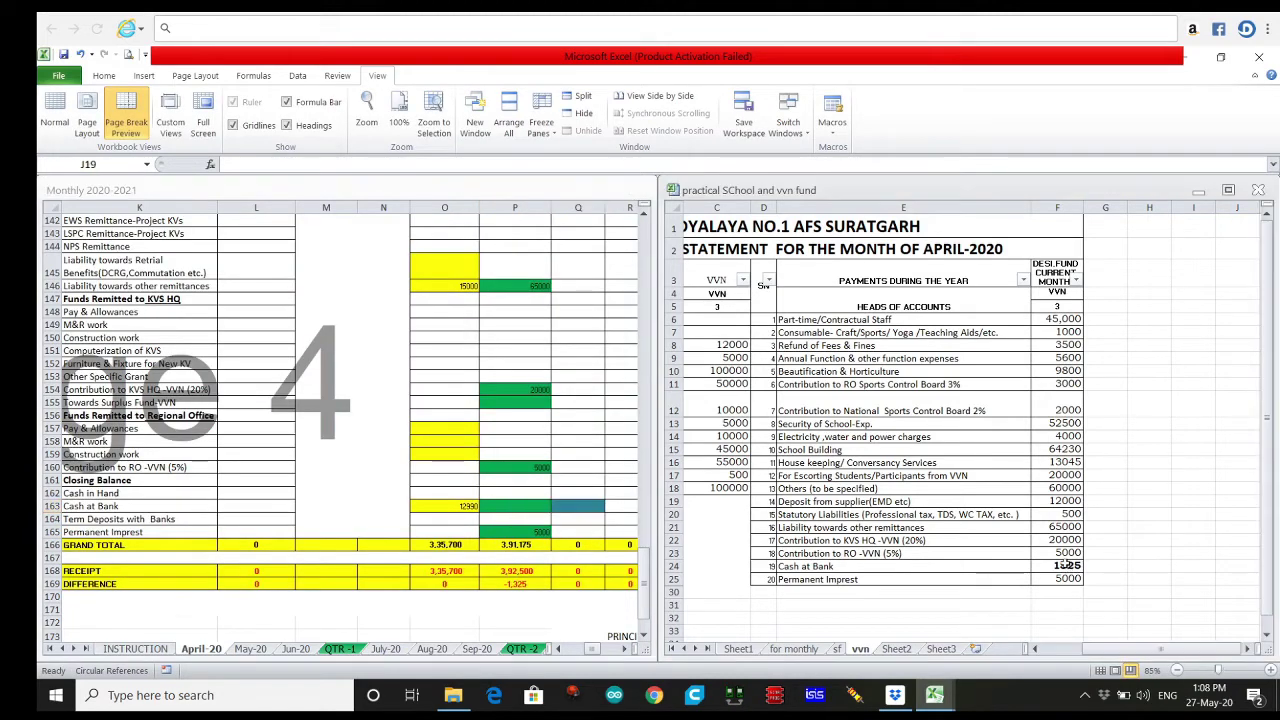
click(1063, 566)
click(537, 511)
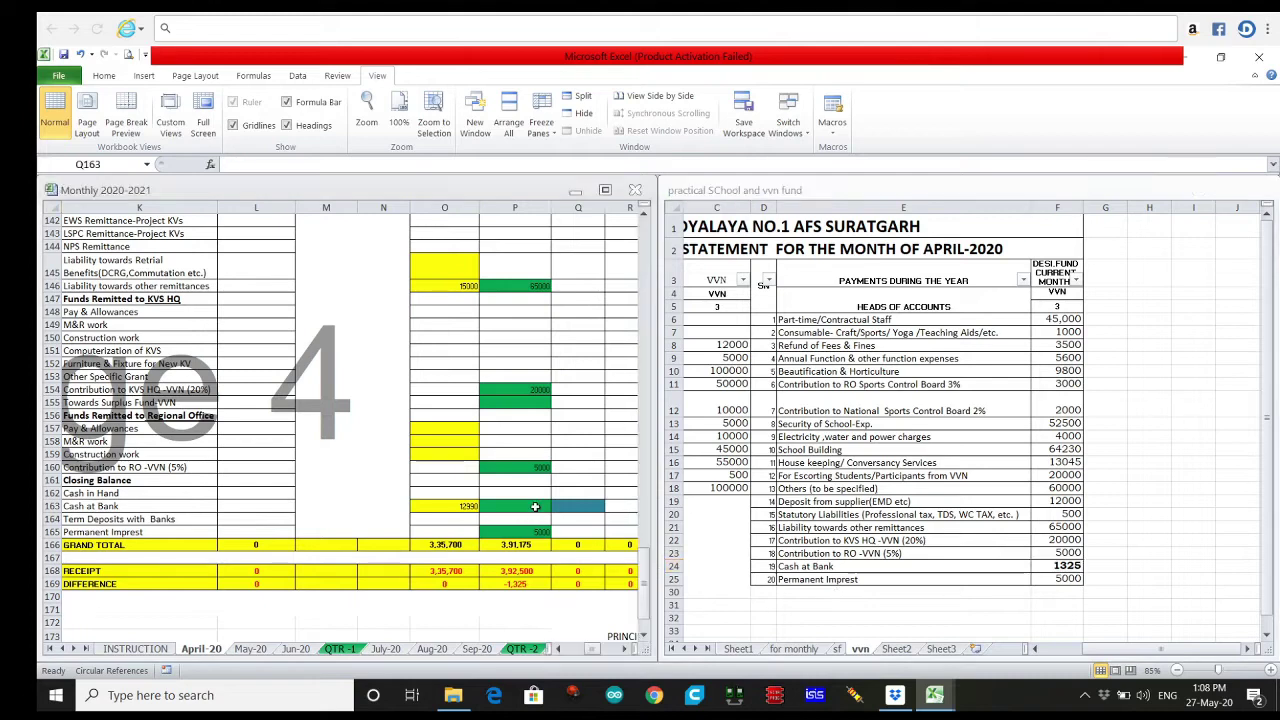
text(13)
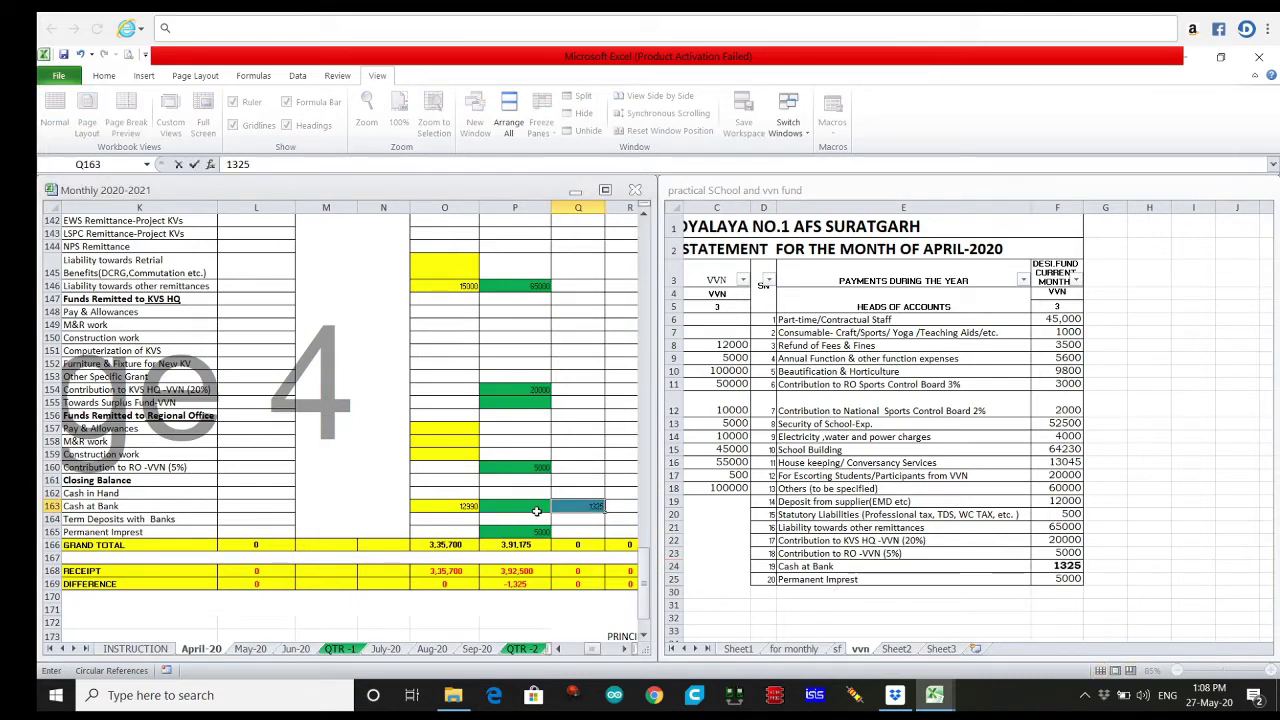
text(25)
click(573, 503)
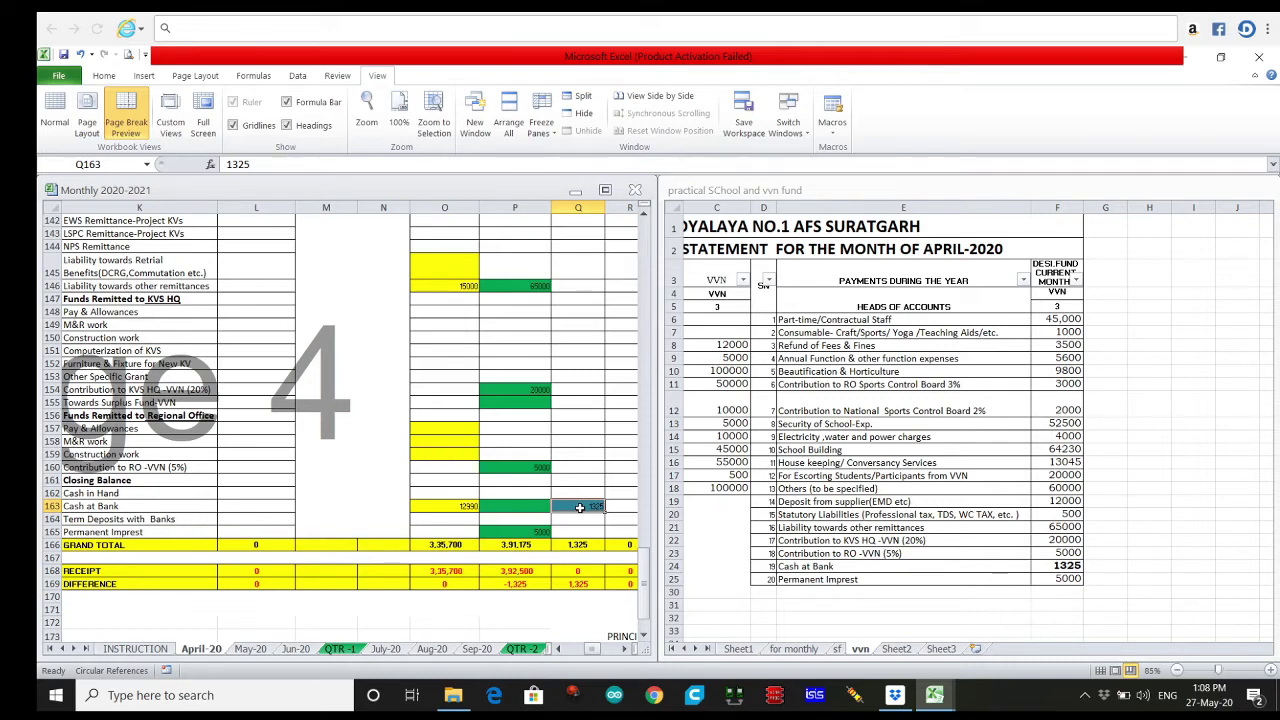
key(Delete)
- Enter 1325 as the VVN closing balance for Cash at Bank in P163 and save the Monthly 2020-2021 workbook
click(524, 508)
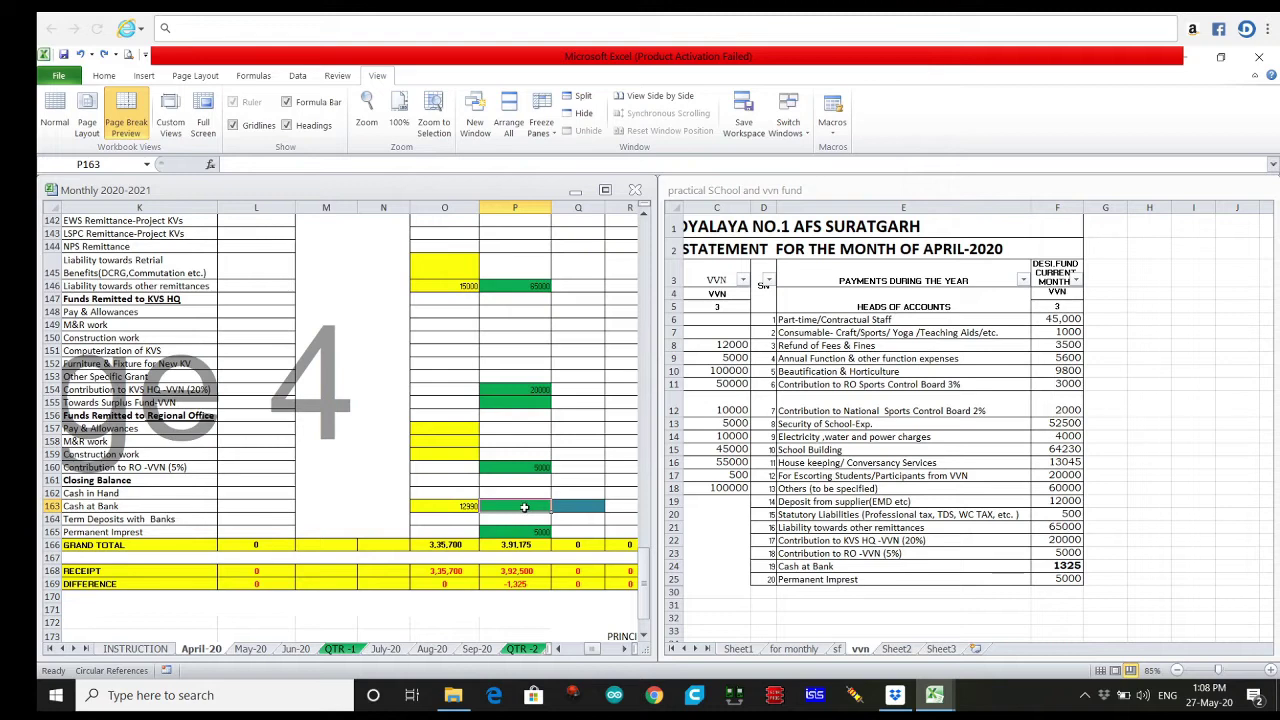
text(1325)
click(580, 467)
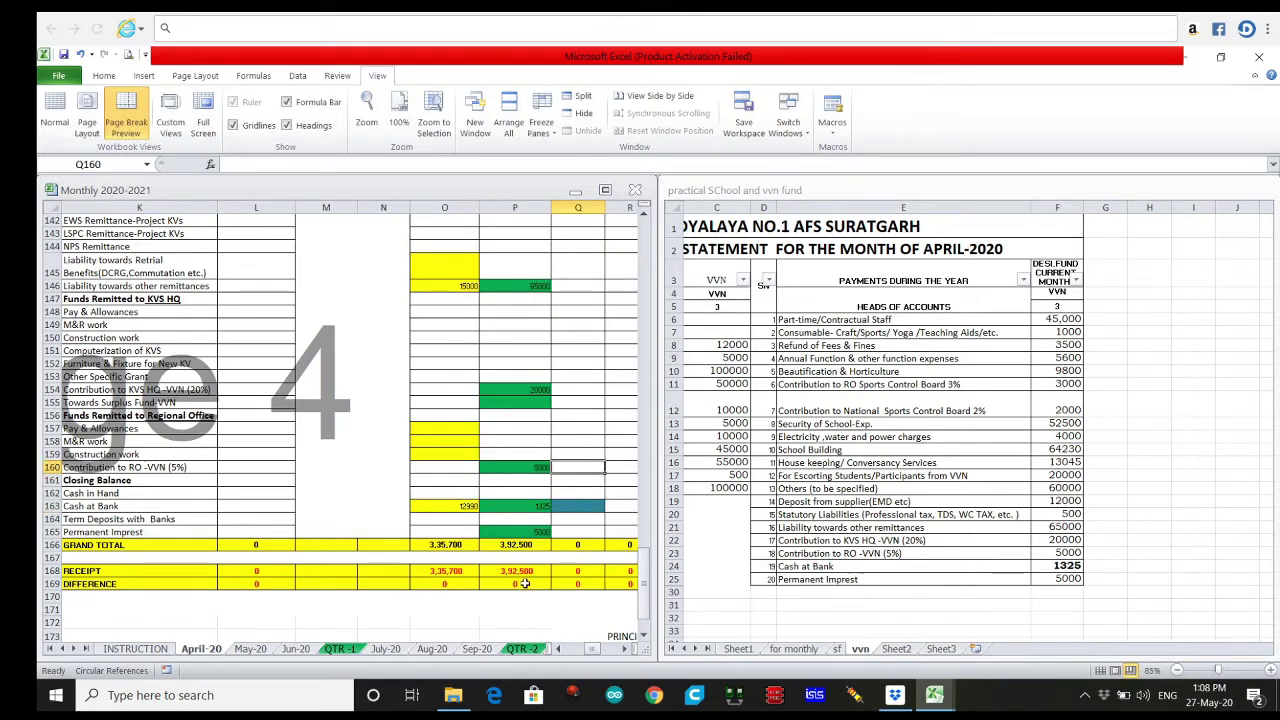
click(492, 350)
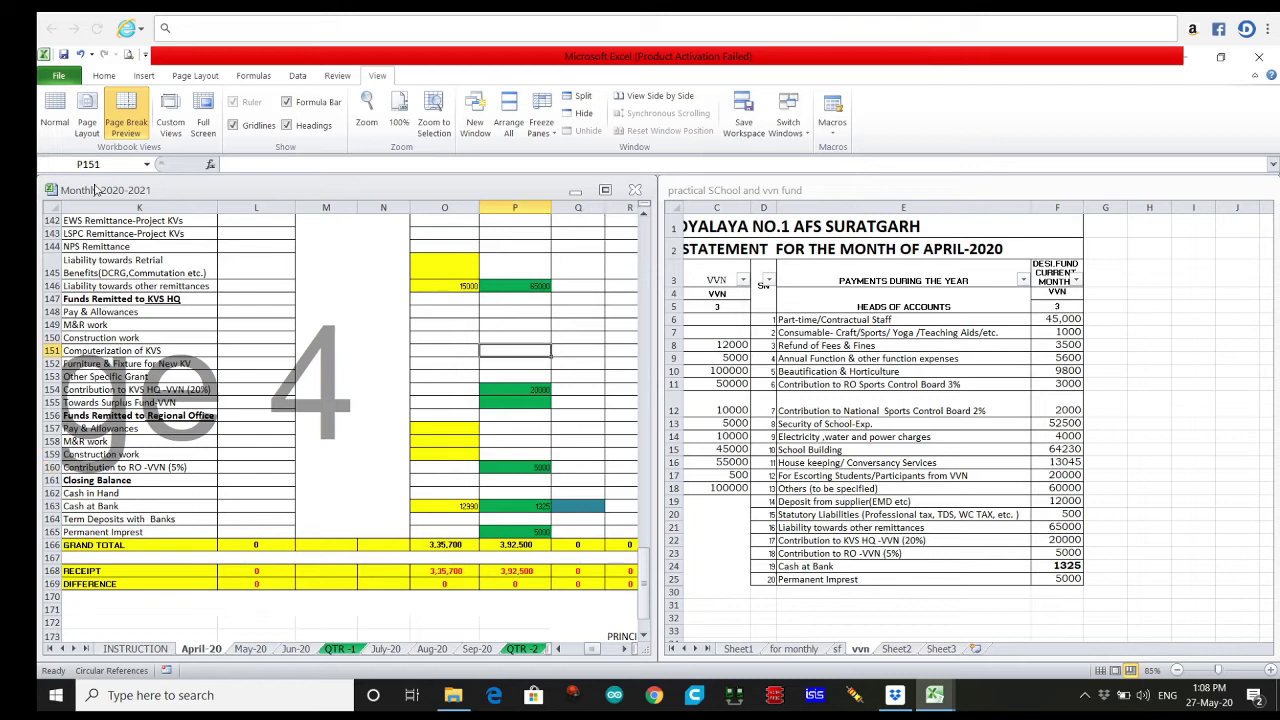
key(ctrl+s)
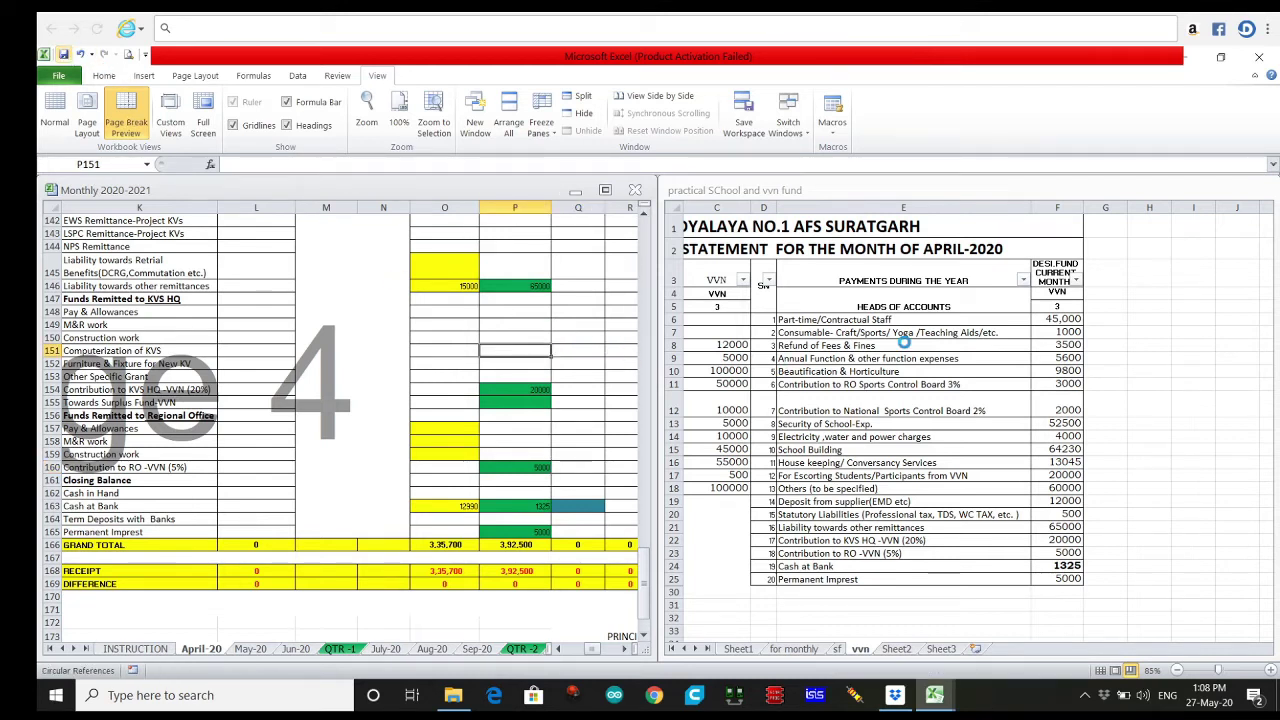
- Close the practical SChool and vvn fund workbook and maximize the Monthly 2020-2021 workbook
click(997, 304)
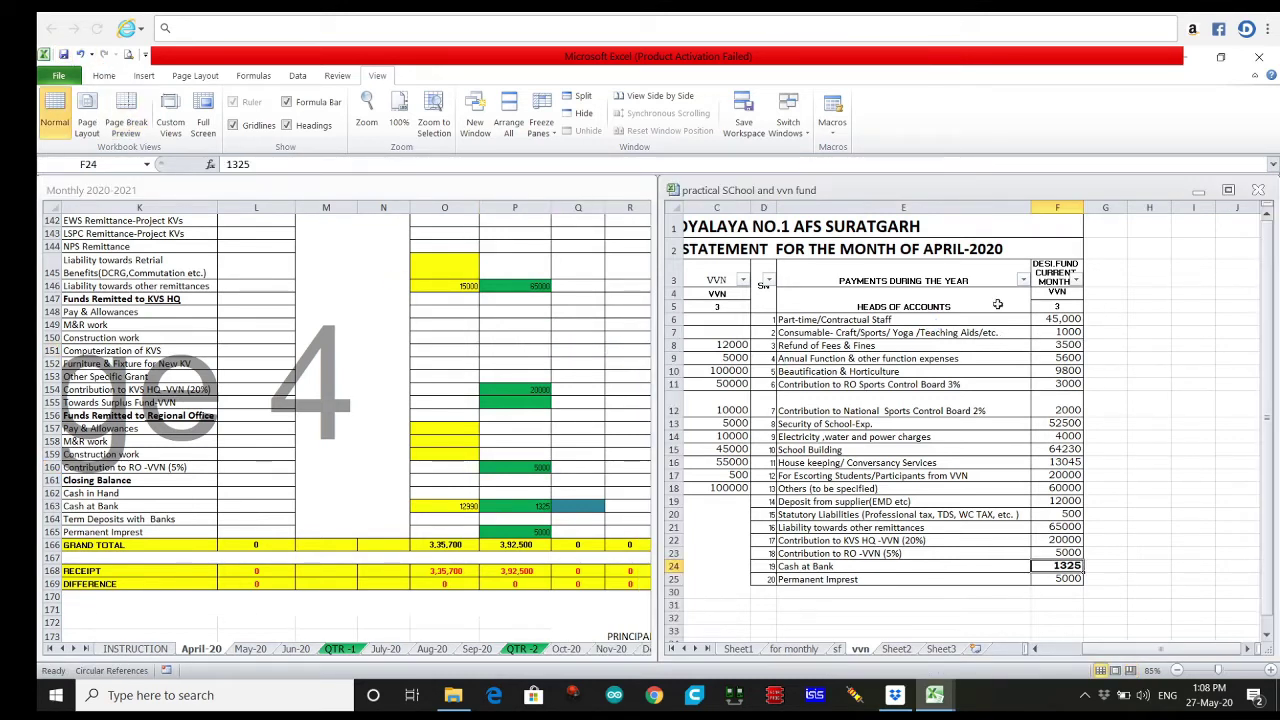
click(1258, 189)
click(605, 190)
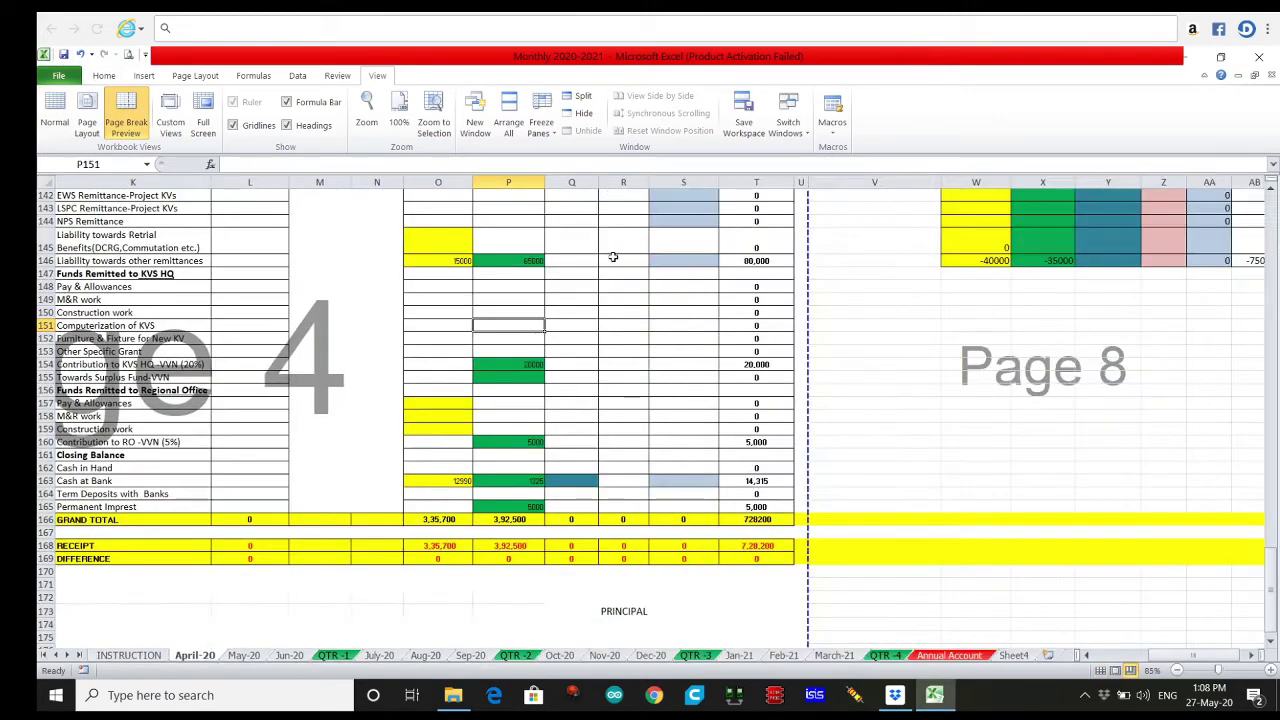
- Examine the figures in columns W and X beside the employee advances, especially Leave Travel Concession, Transfer T.A. Advance and Other in W111, W113 and W114
scroll(668, 446, up, 3)
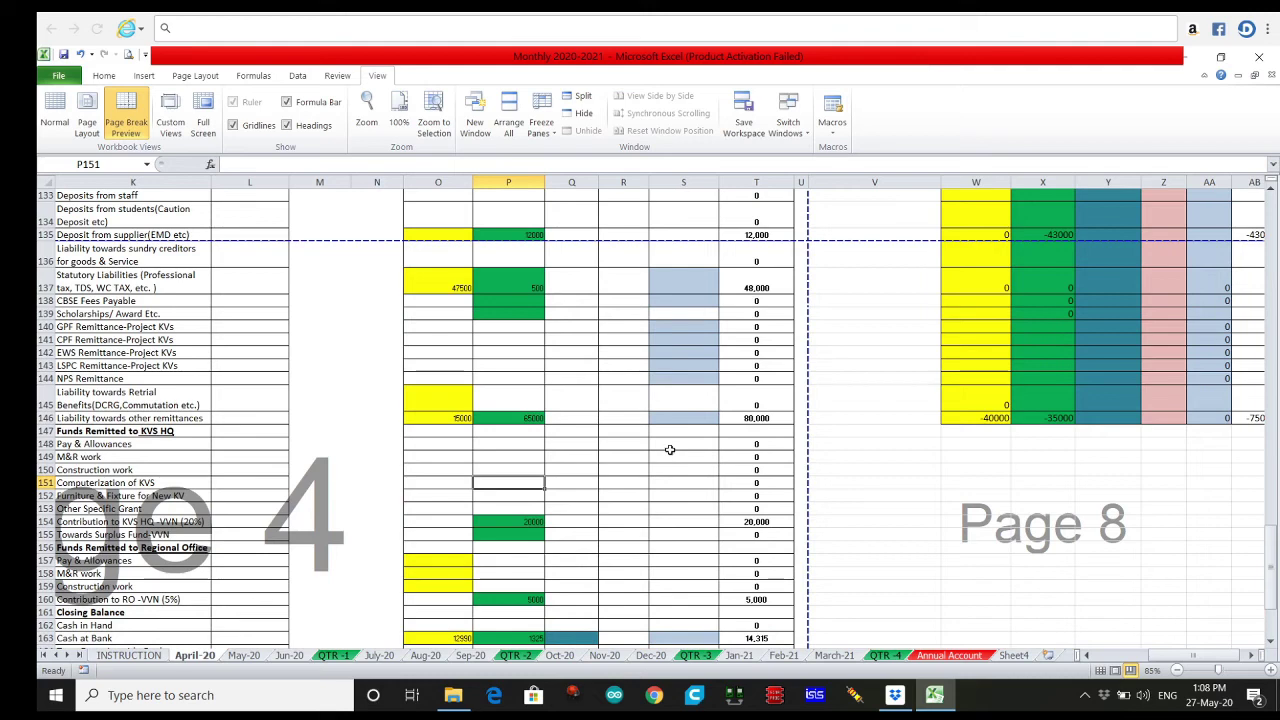
scroll(669, 450, up, 10)
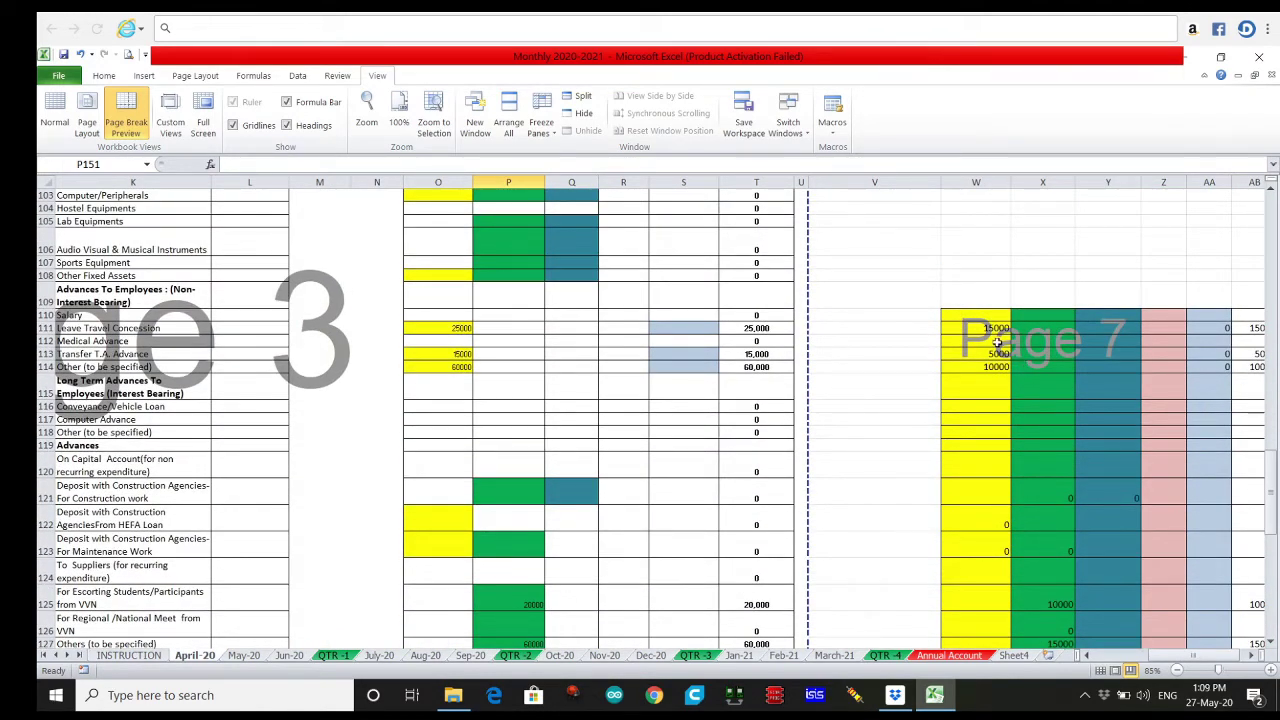
click(967, 316)
click(1016, 316)
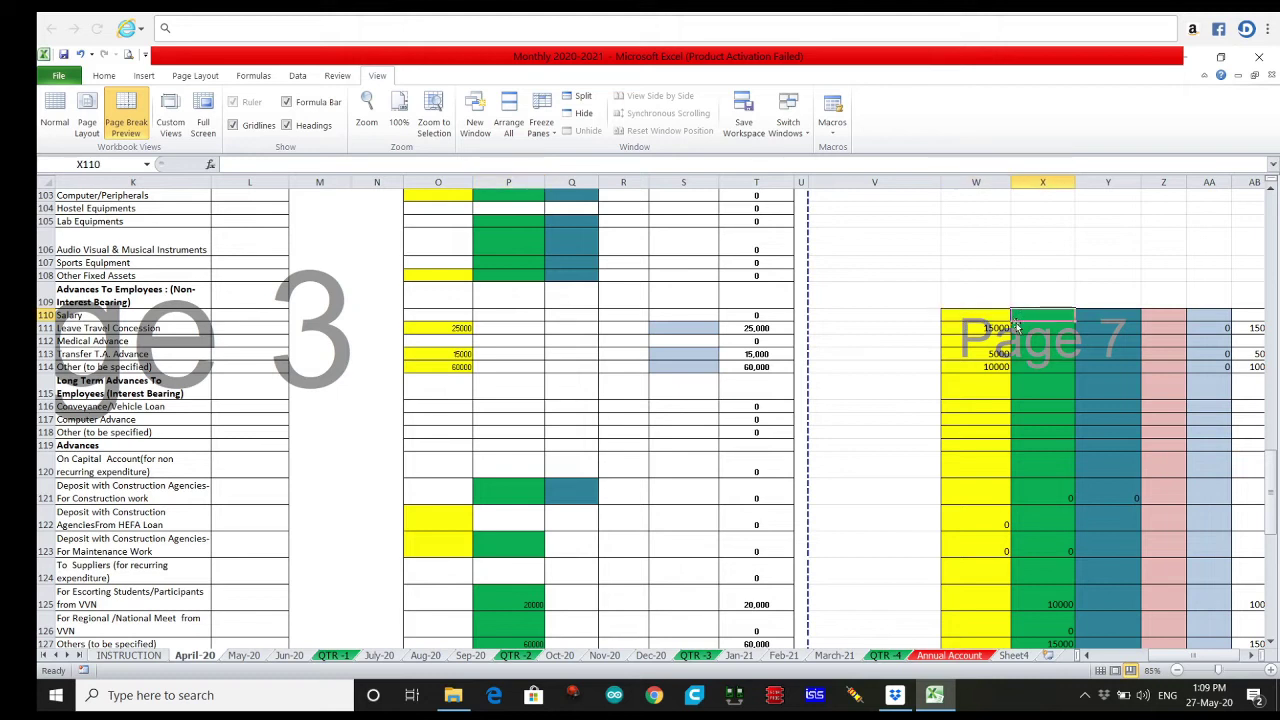
click(1008, 329)
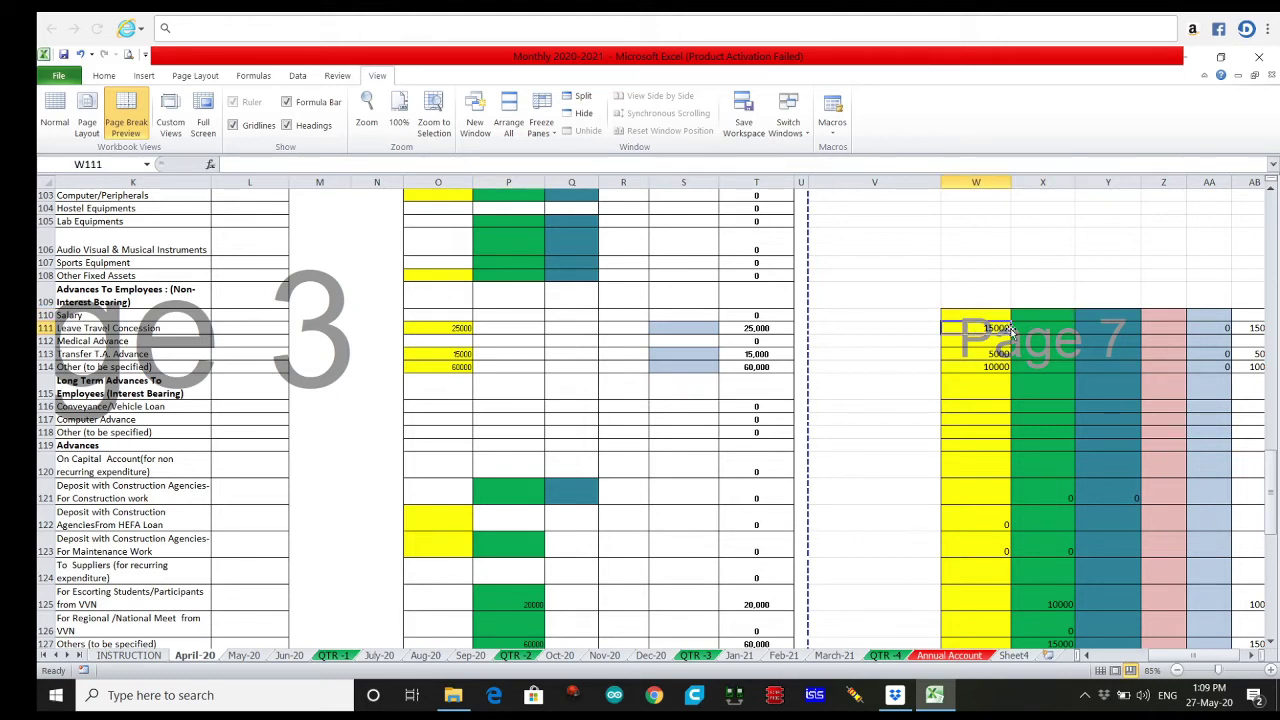
click(1049, 327)
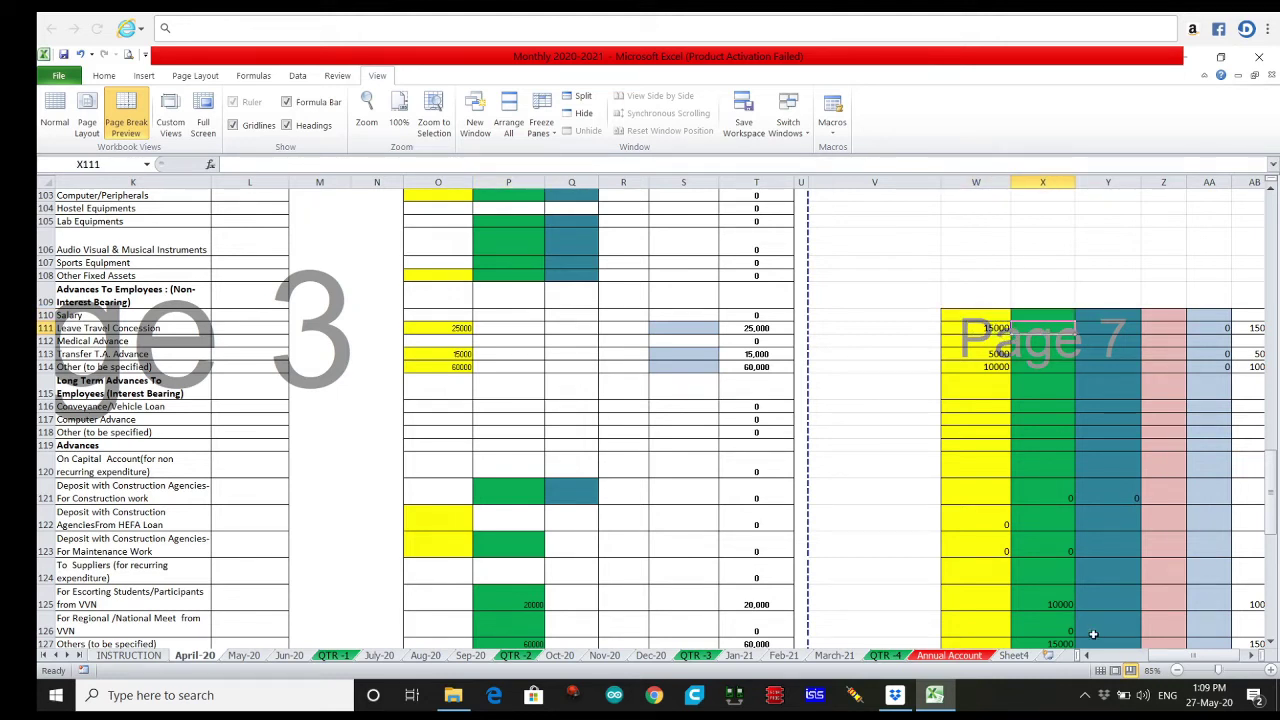
click(1160, 645)
scroll(1150, 640, left, 2)
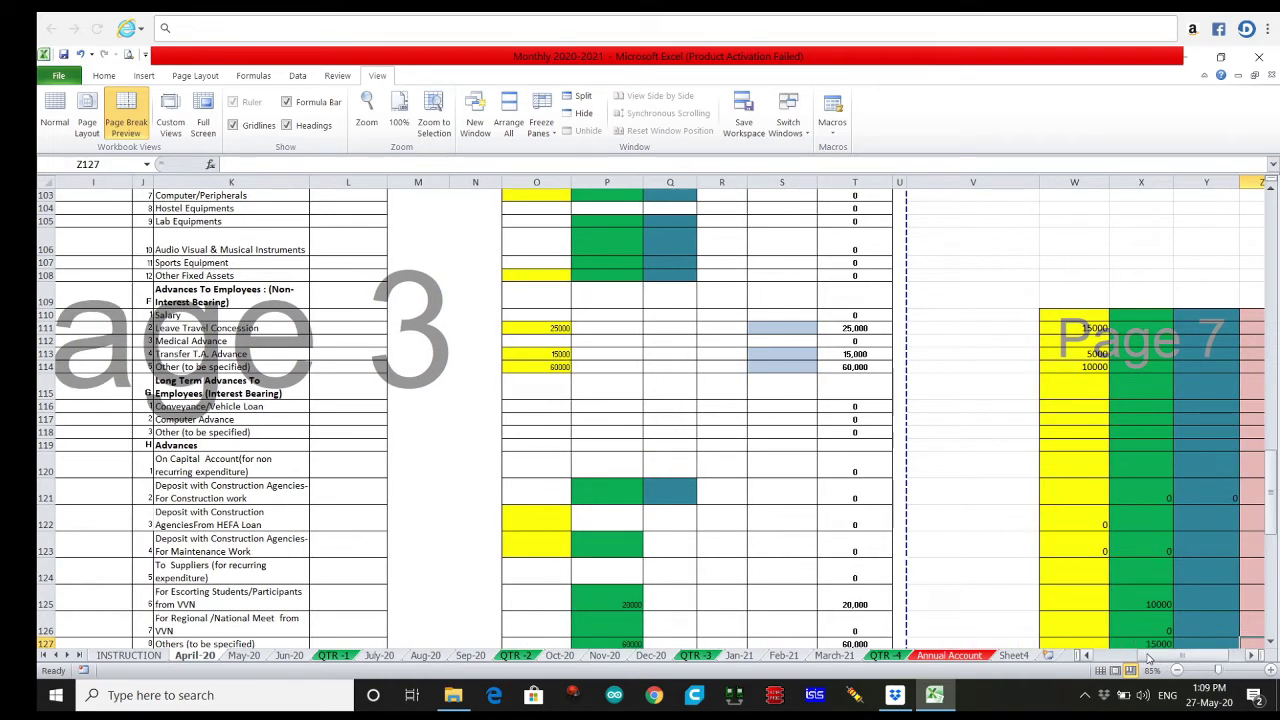
click(1090, 330)
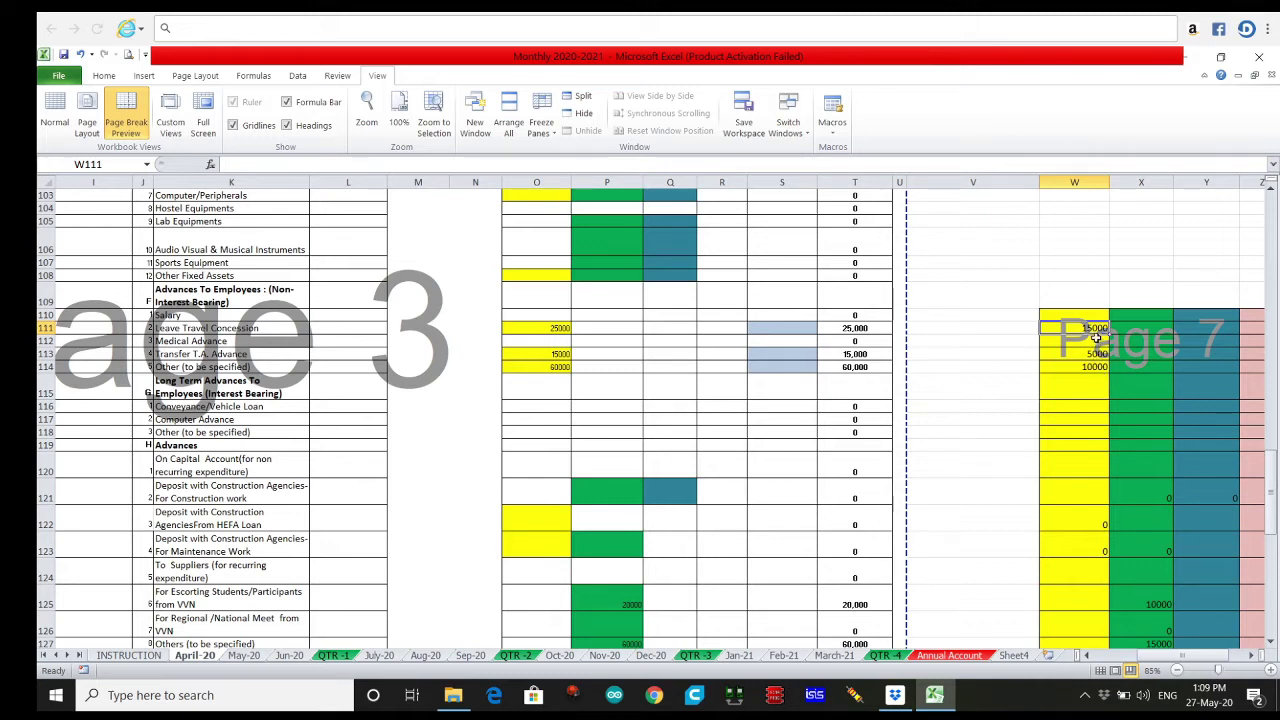
click(1095, 354)
click(1096, 367)
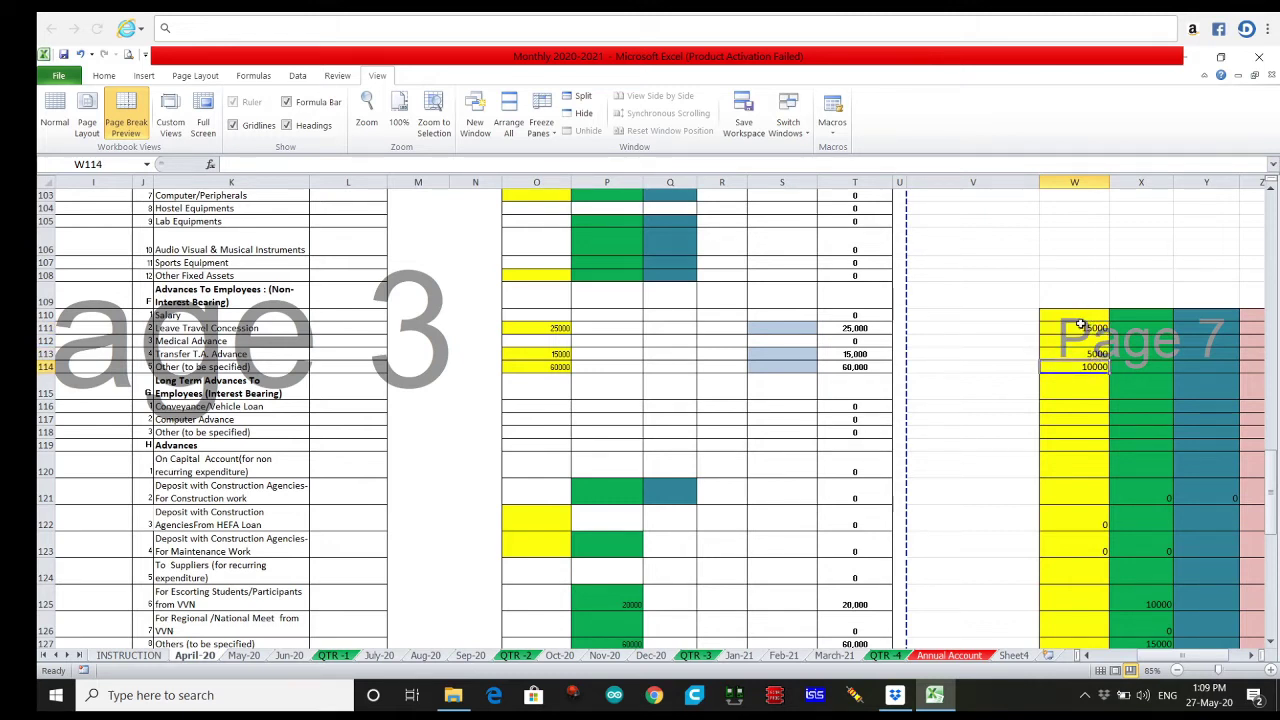
- Open the Annual Account sheet and review its receipts, payments and side tables from the closing balance up to the allowances
click(940, 656)
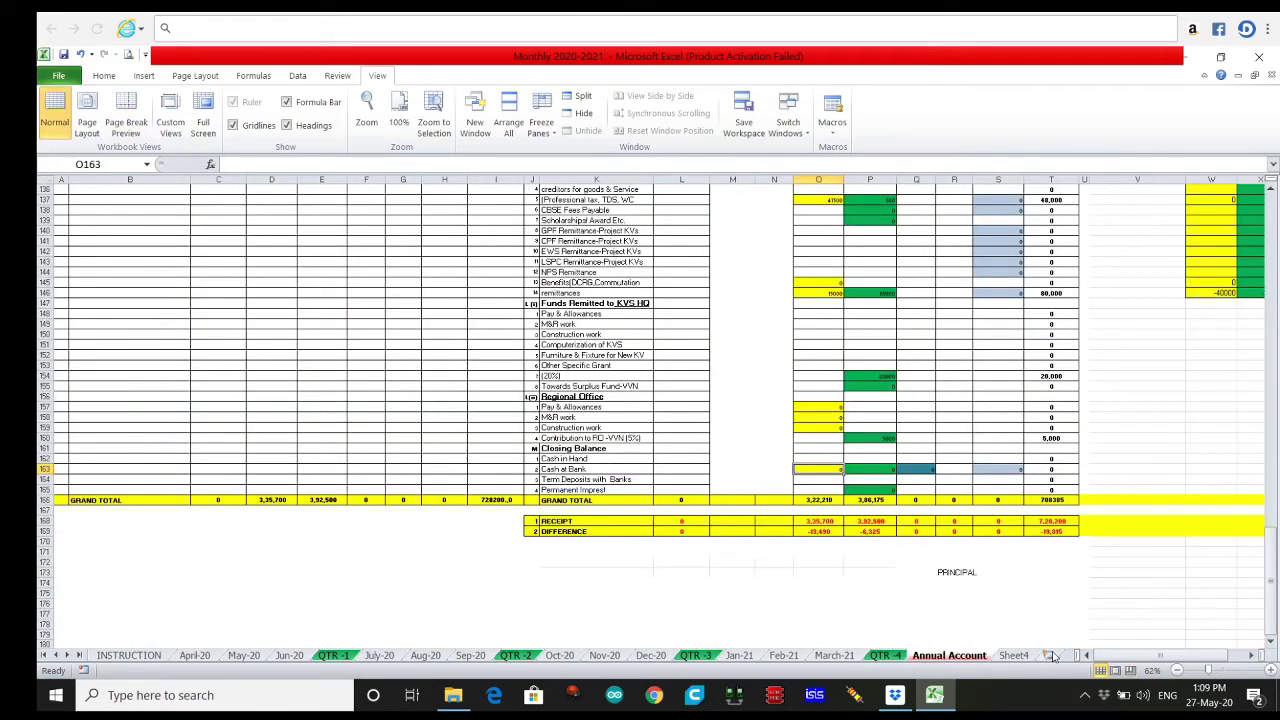
drag(1090, 656, 1112, 656)
scroll(1109, 532, up, 14)
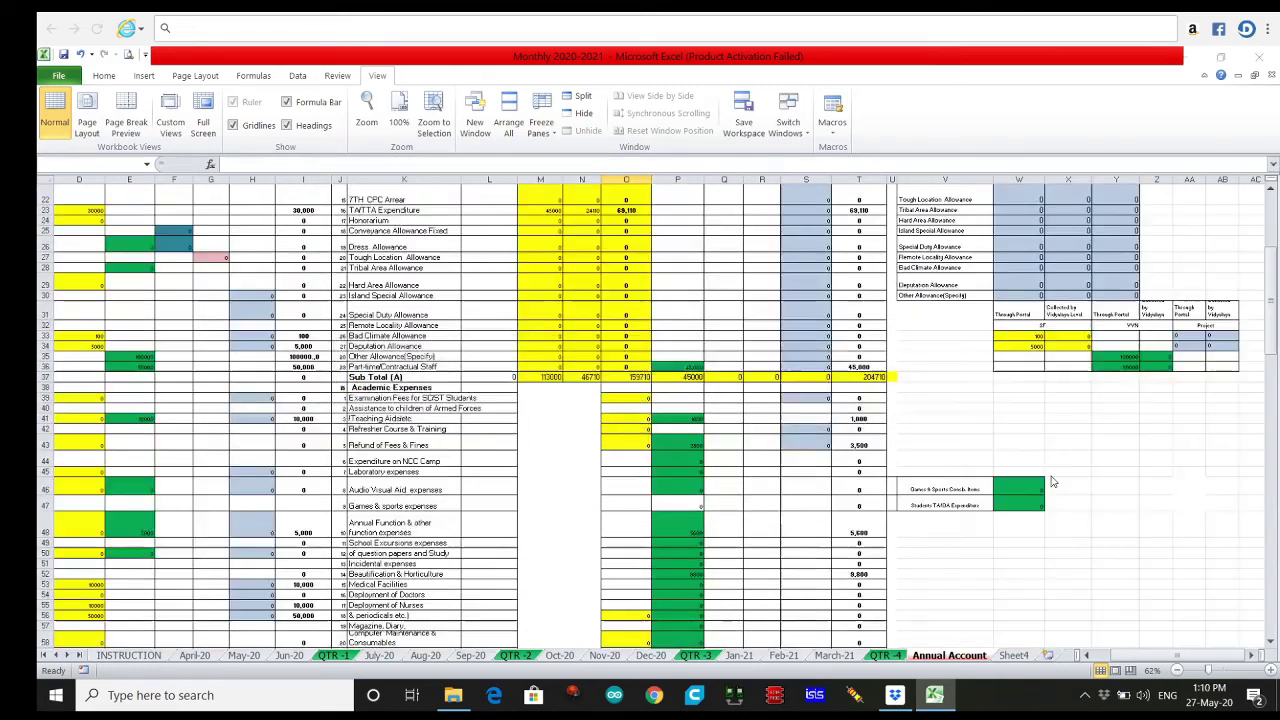
double_click(1050, 480)
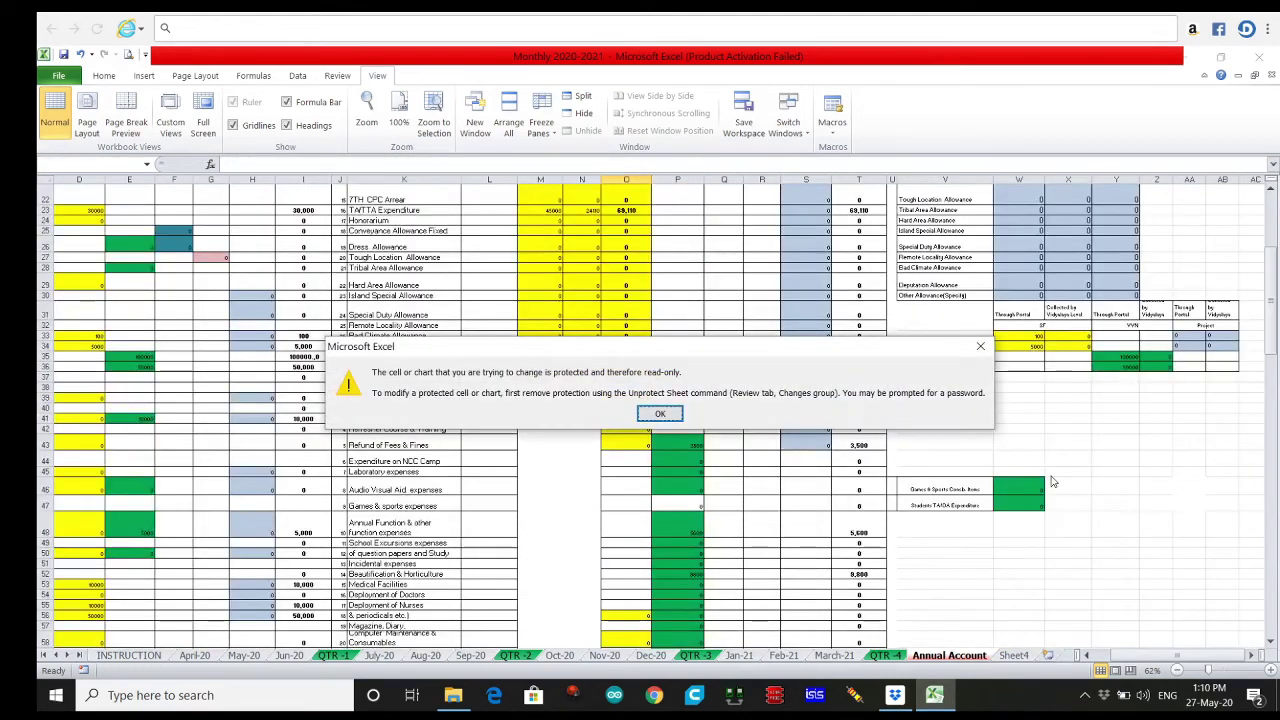
click(660, 414)
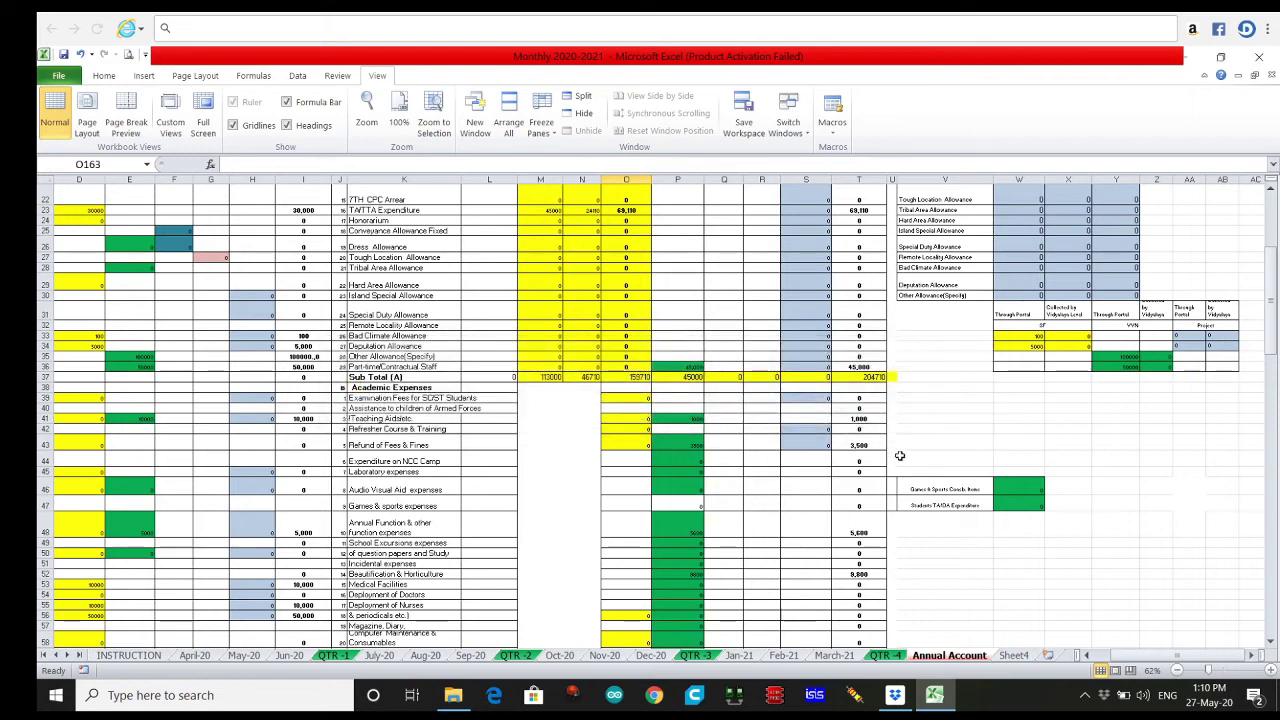